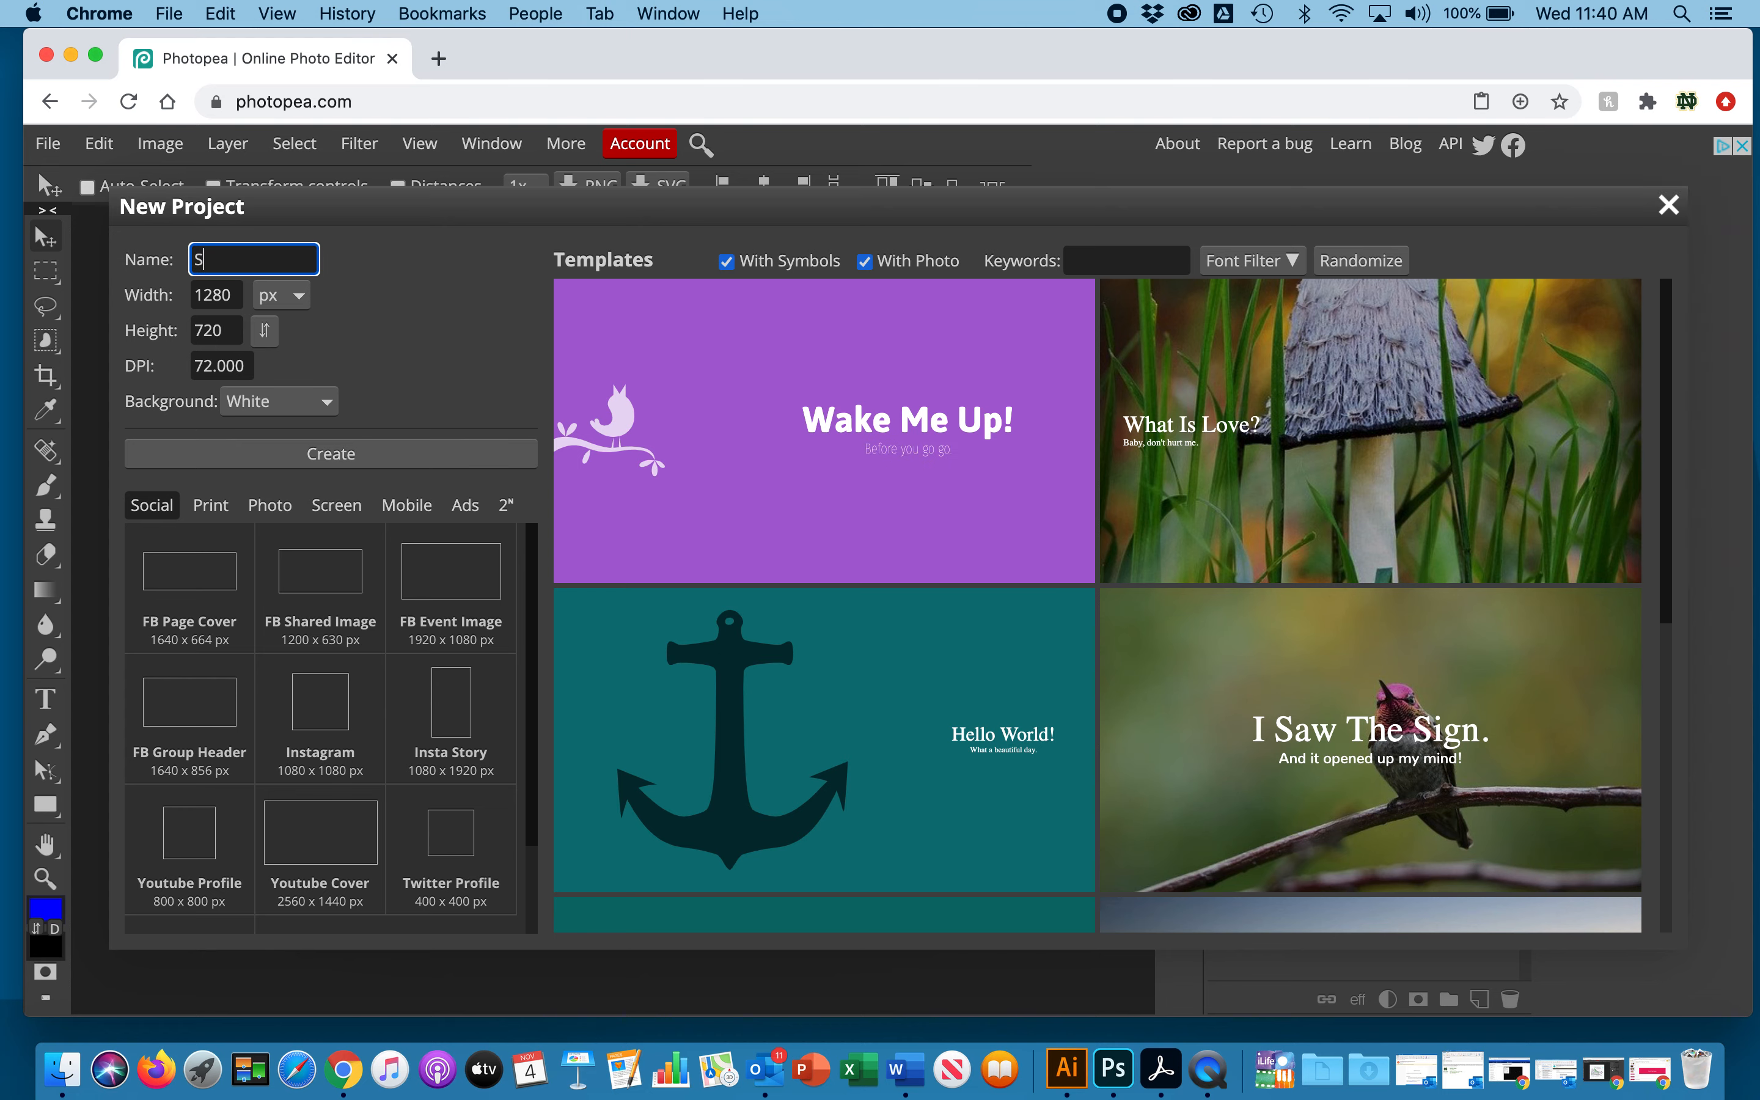
- Create a new project named "Student Name_ Sneaker", 5 by 5 inches at 300 DPI with a white background
text(udent Name)
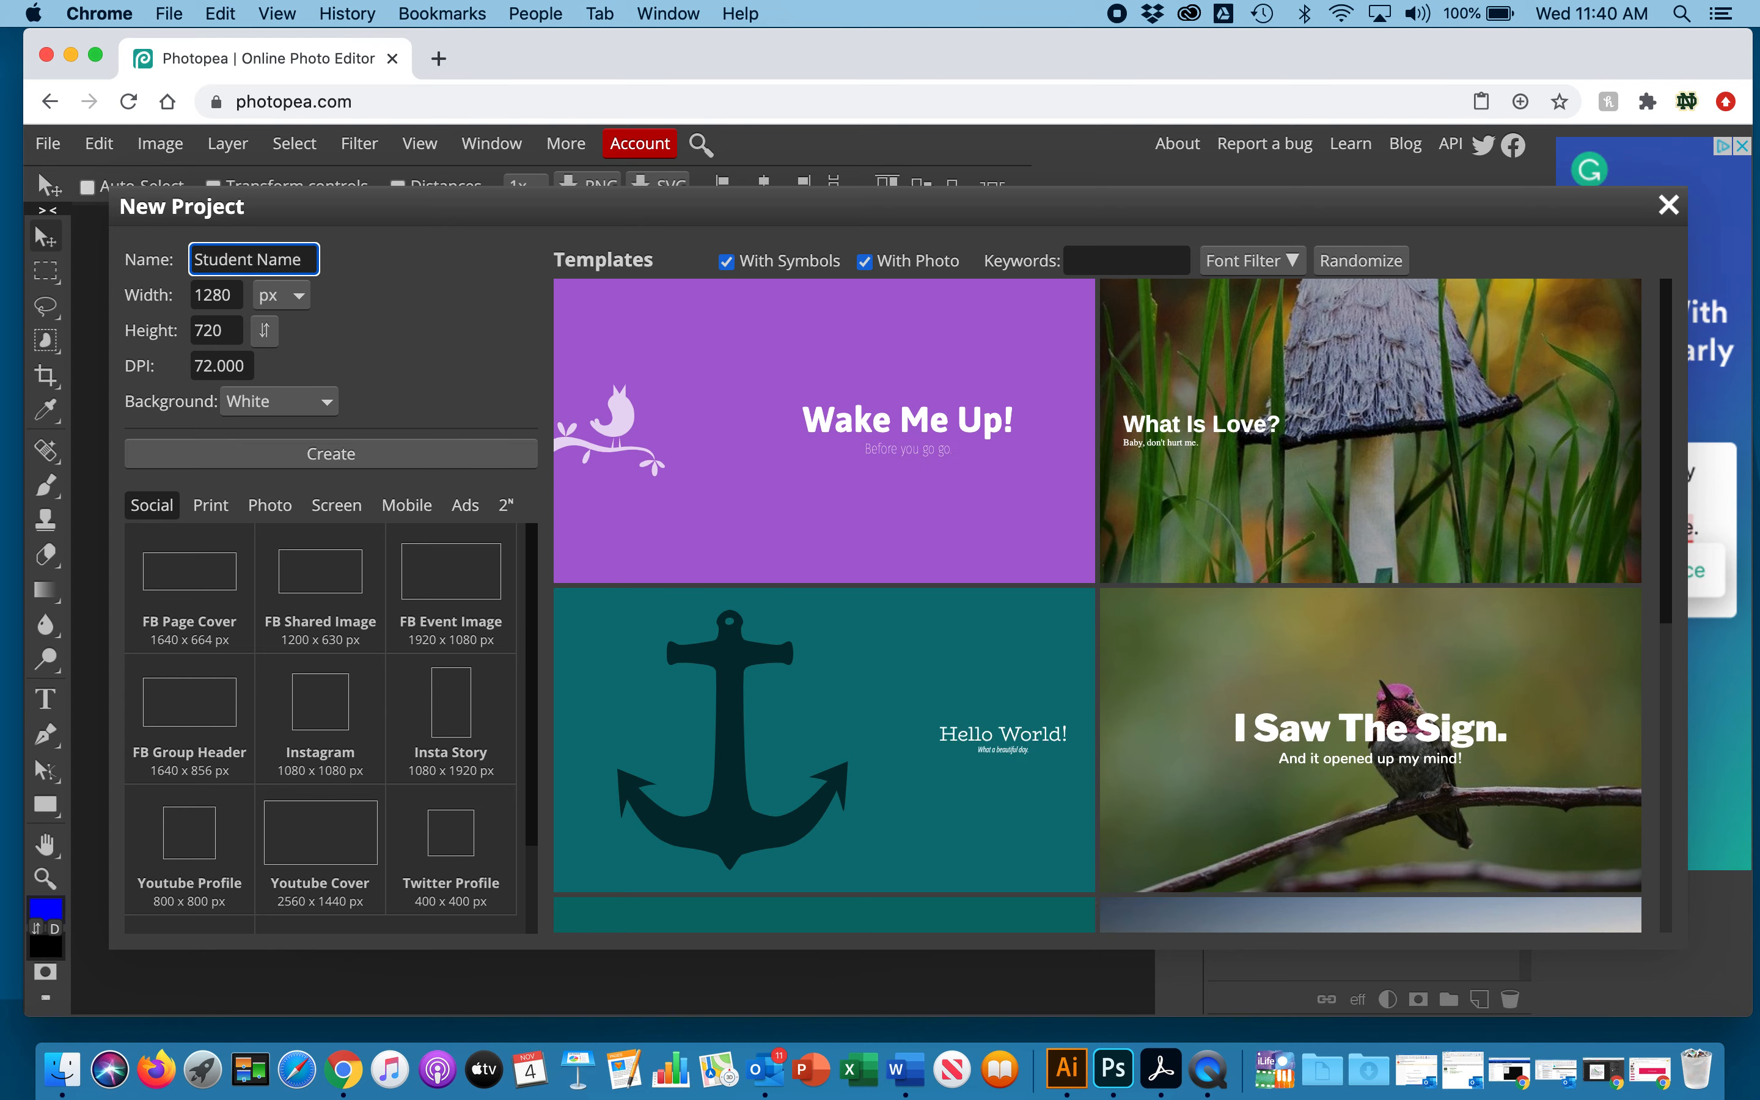
text(_ Sneaker)
click(287, 298)
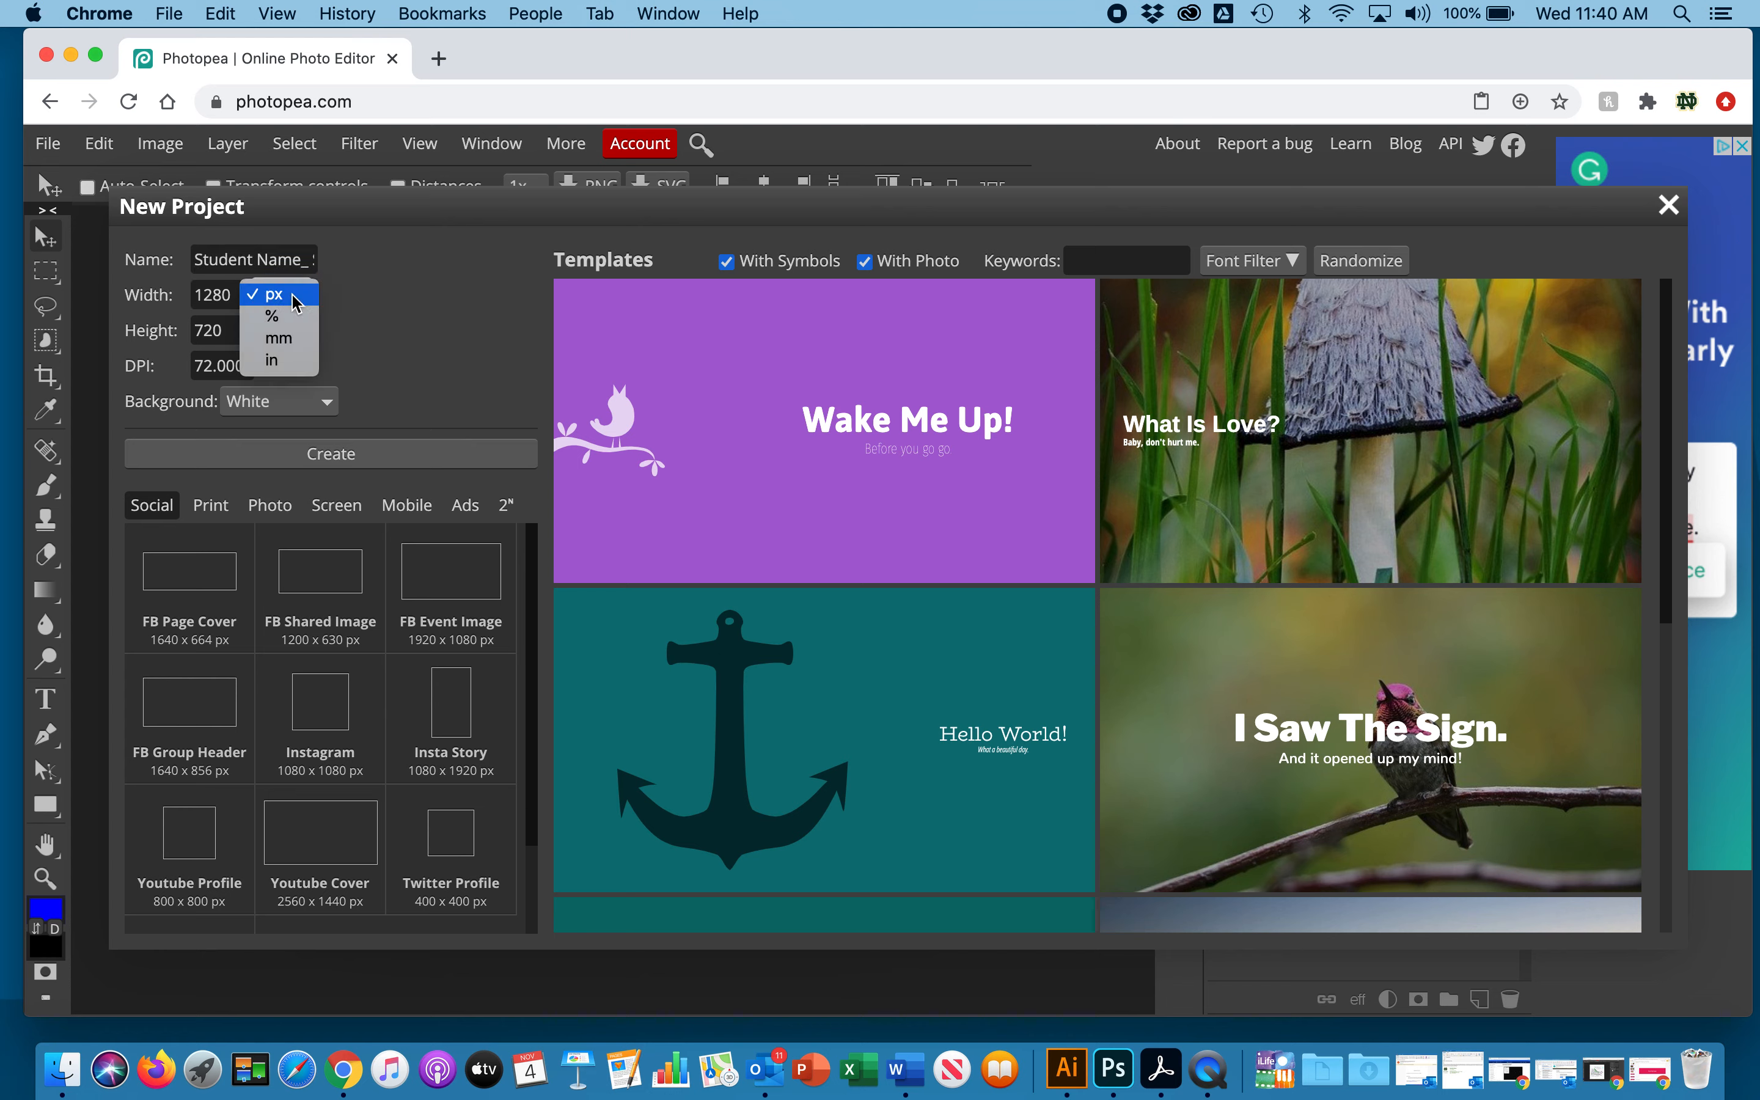
click(287, 359)
click(175, 287)
text(5)
key(Tab)
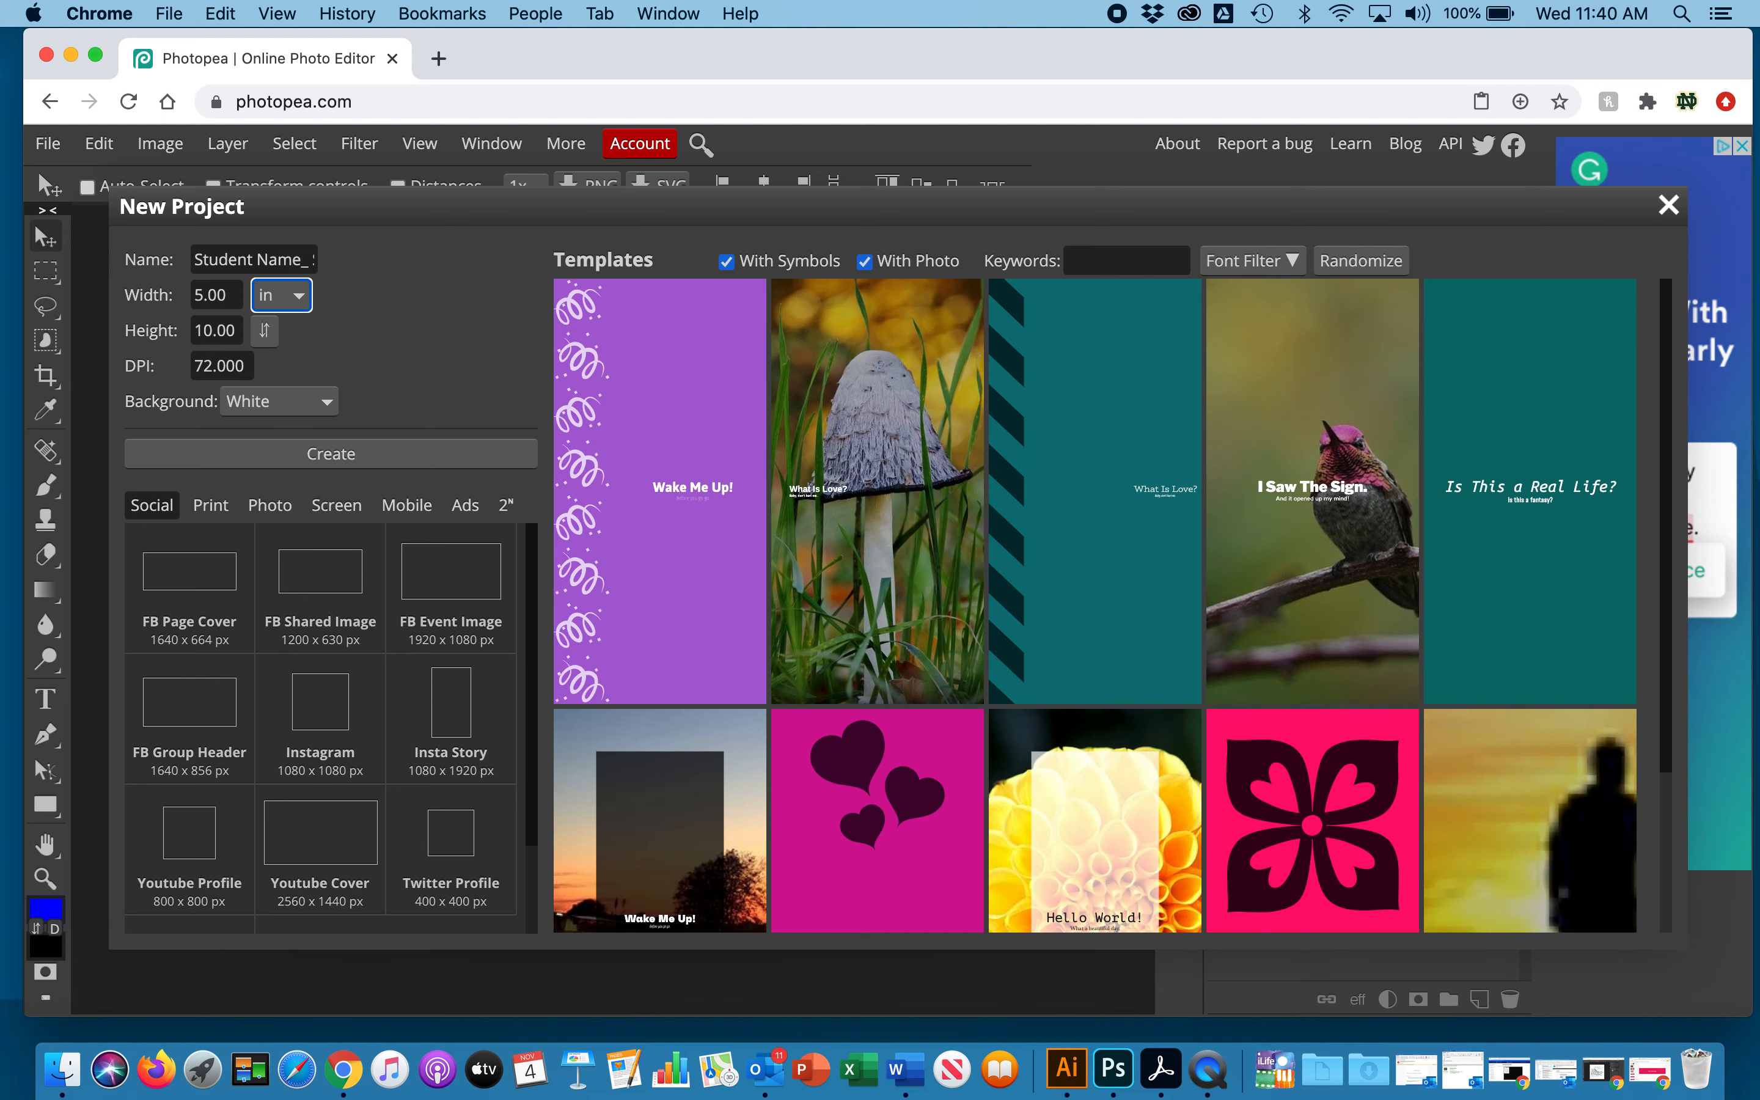
click(169, 332)
text(5)
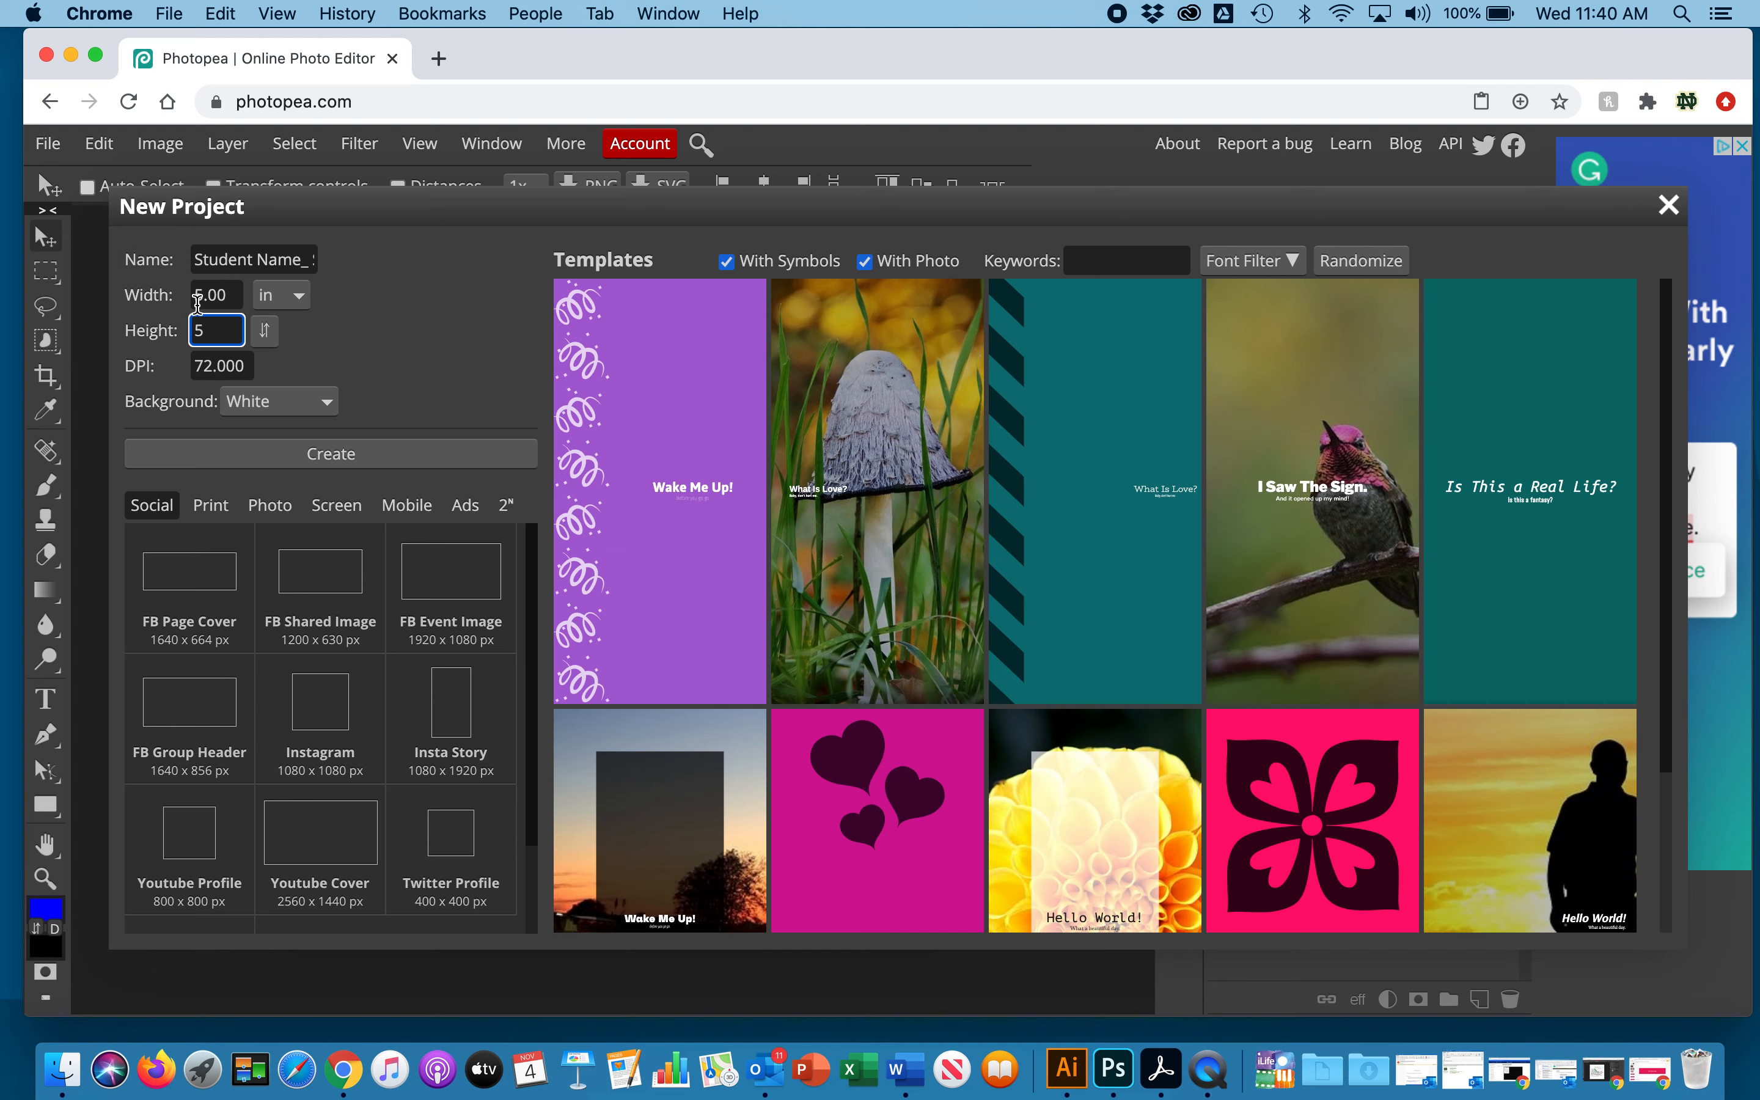
key(Tab)
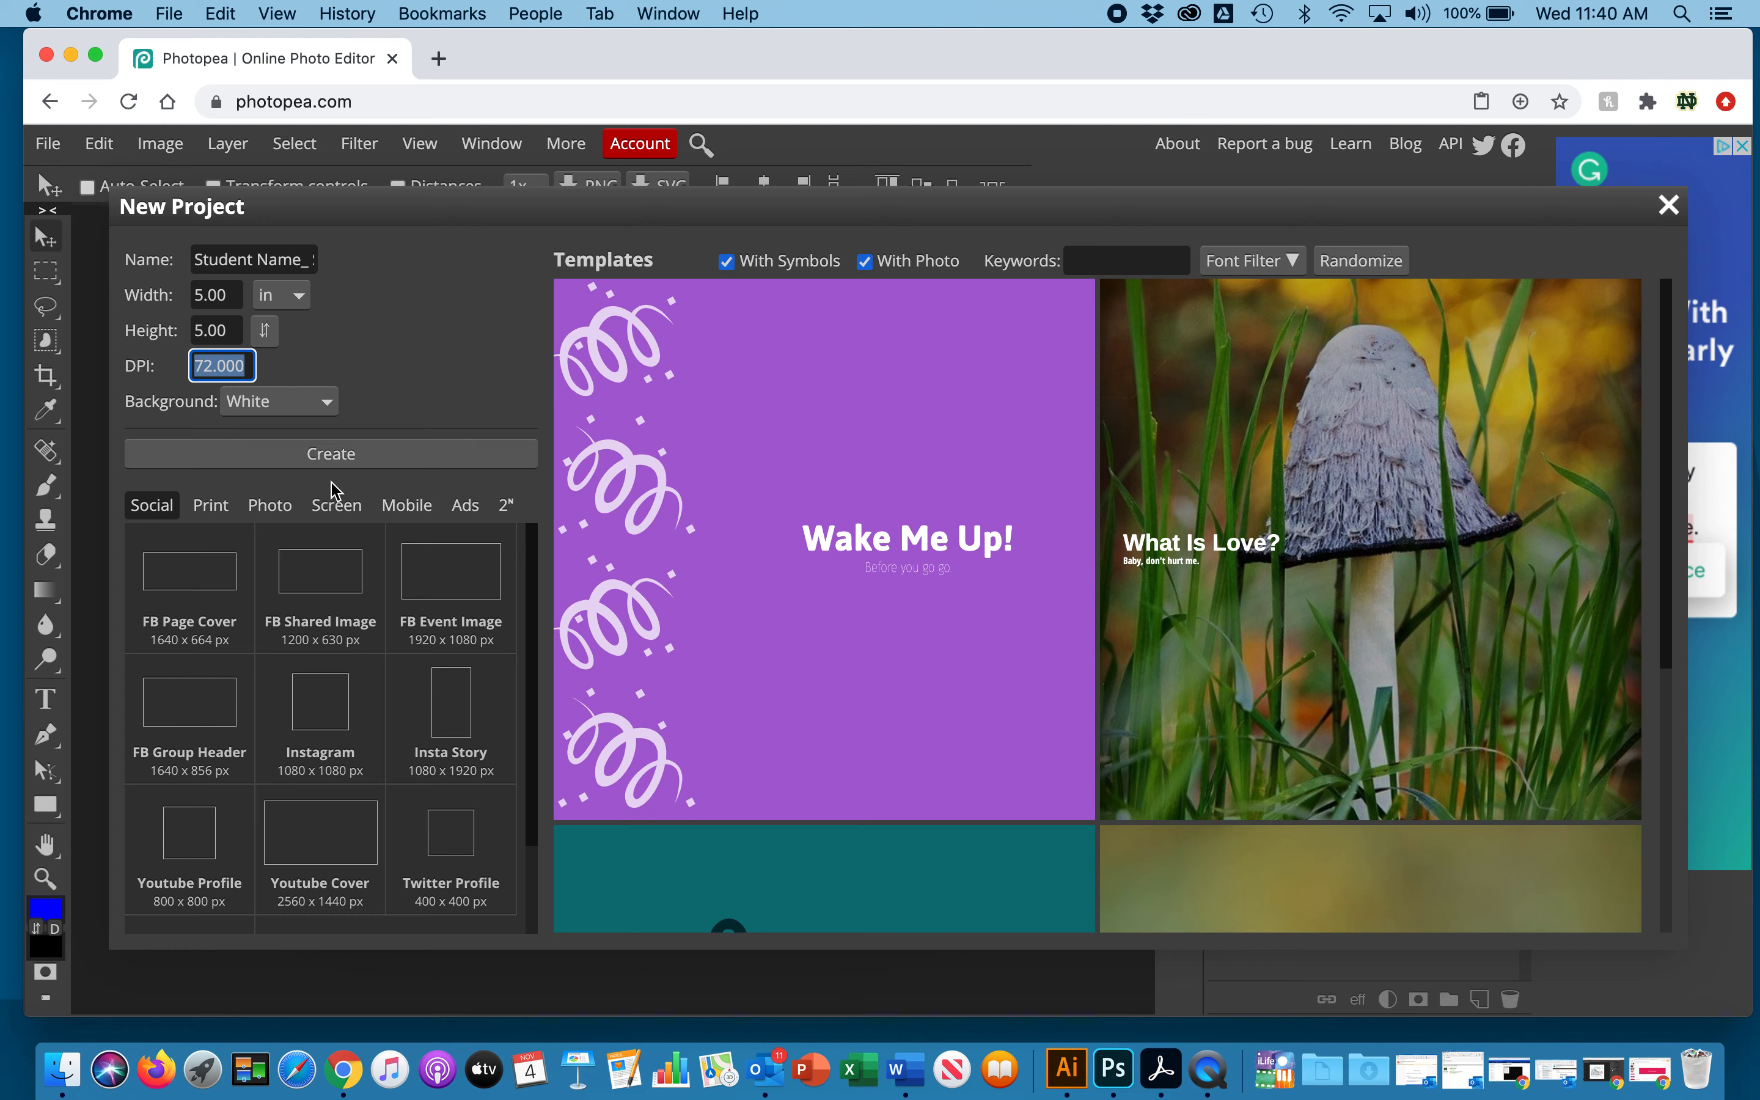
text(3)
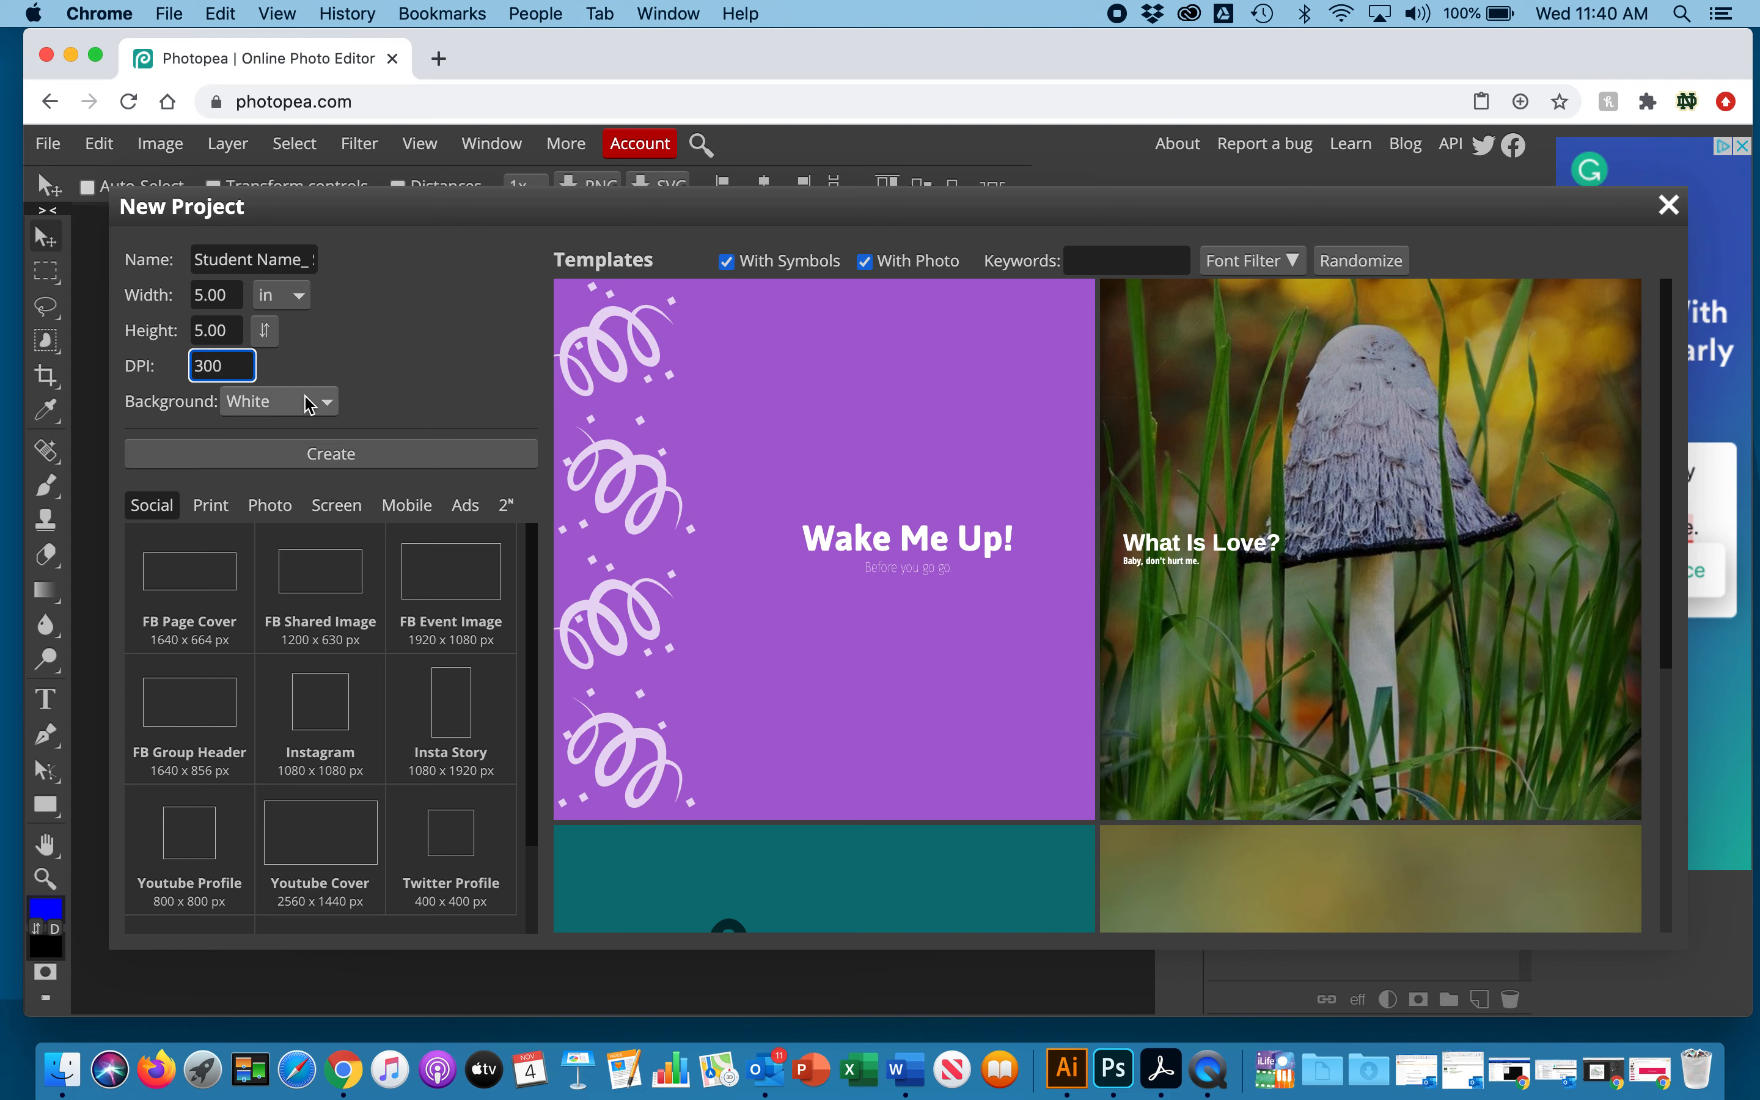
click(323, 456)
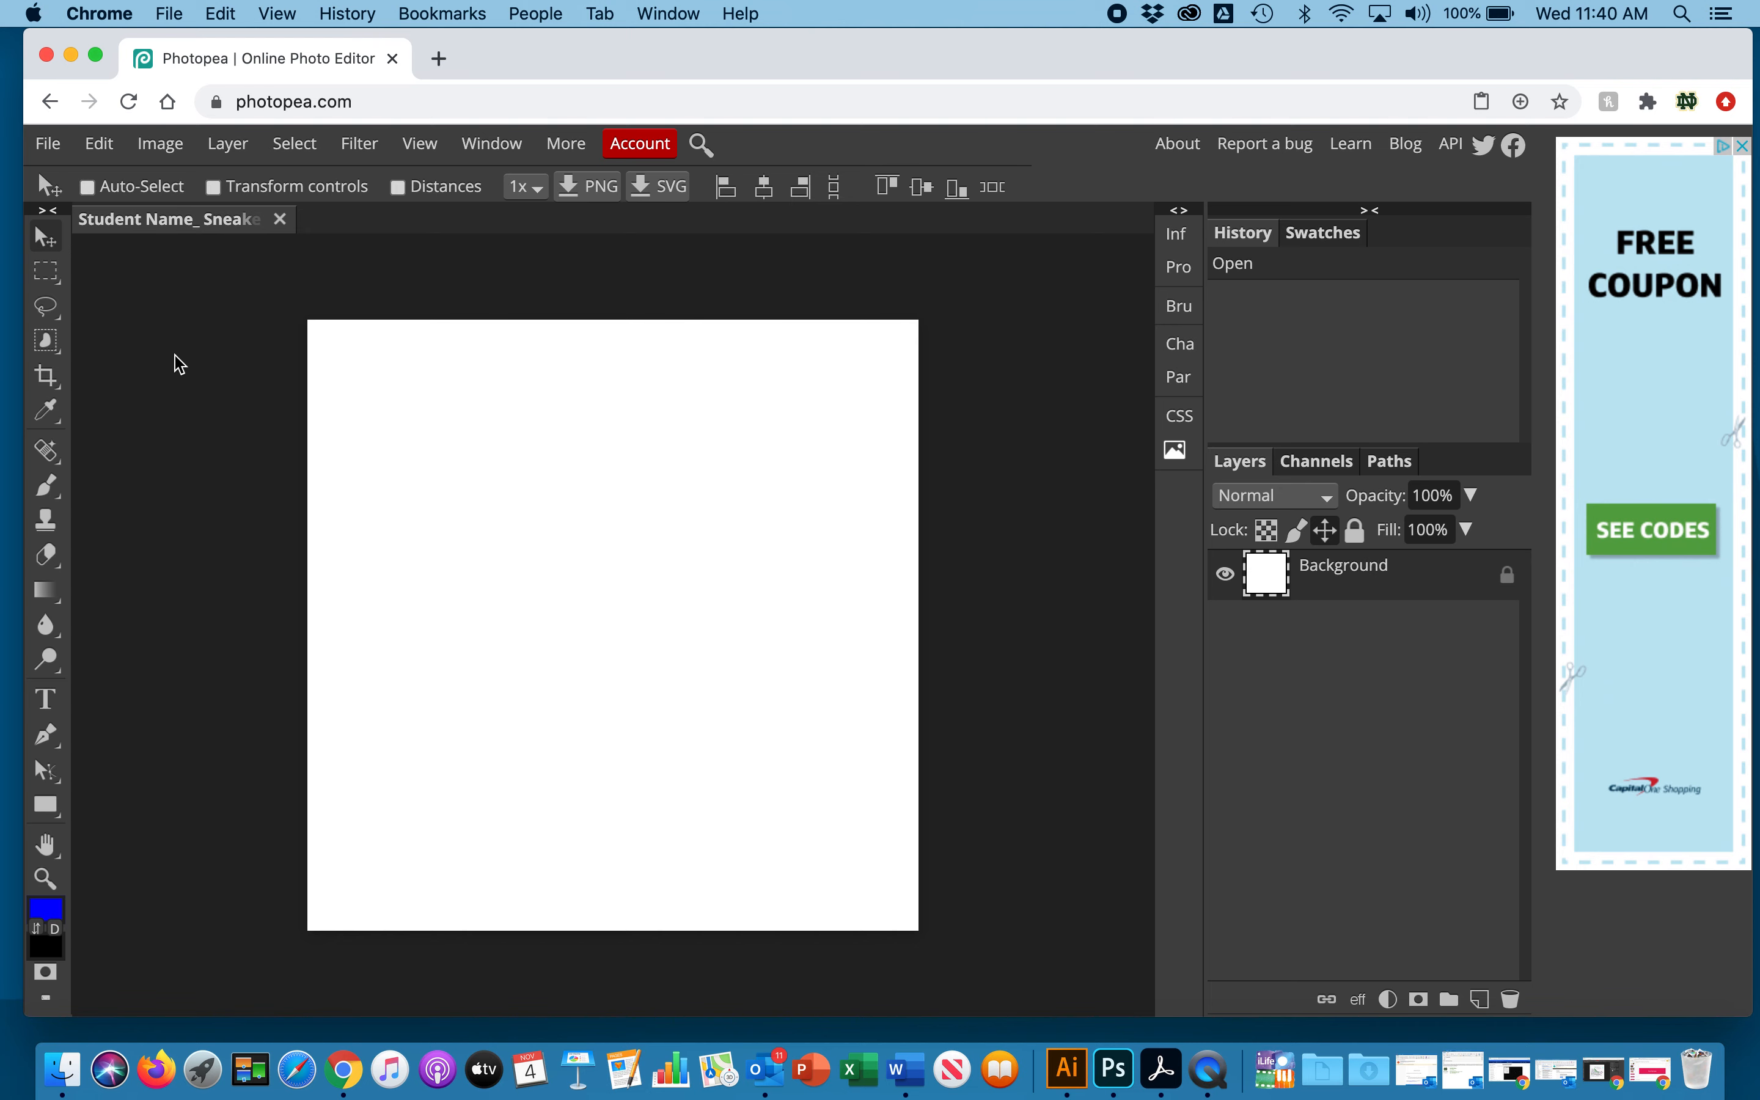
- Place the image "Sneaker sketch.jpg" from the Desktop into the project as its own layer
click(49, 150)
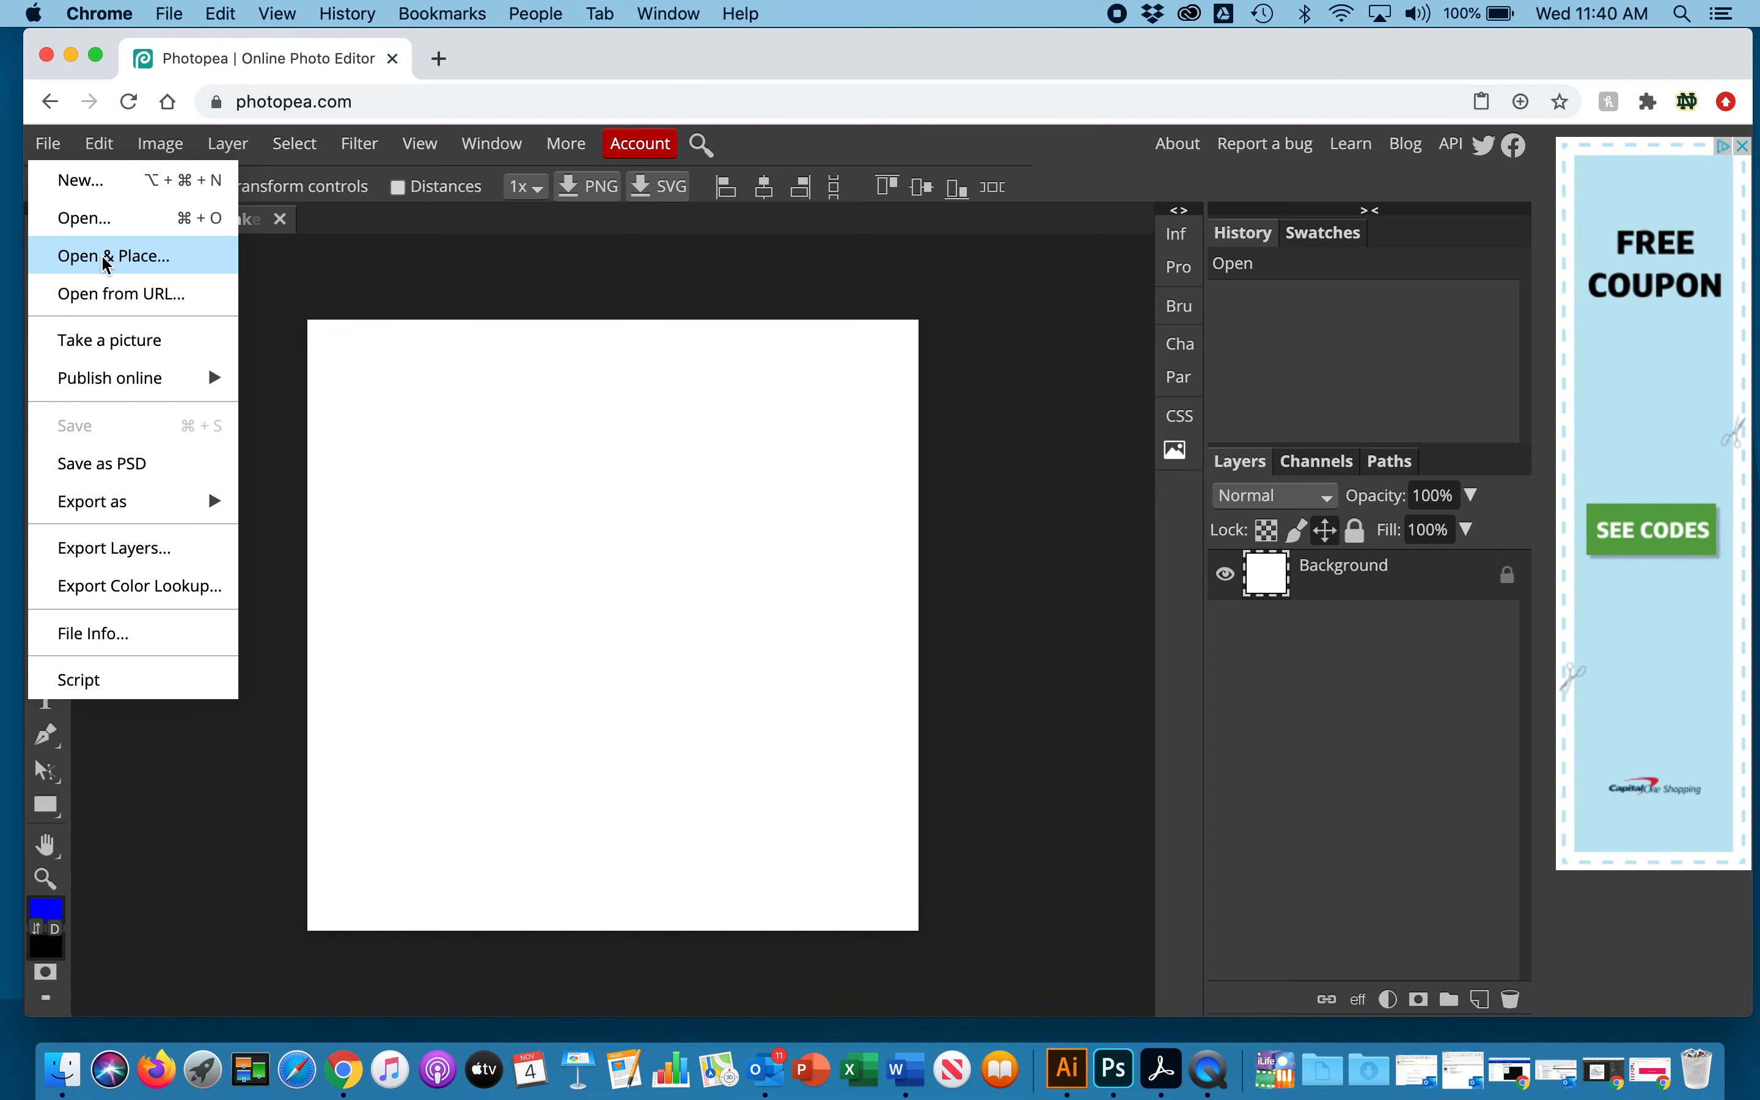
click(128, 270)
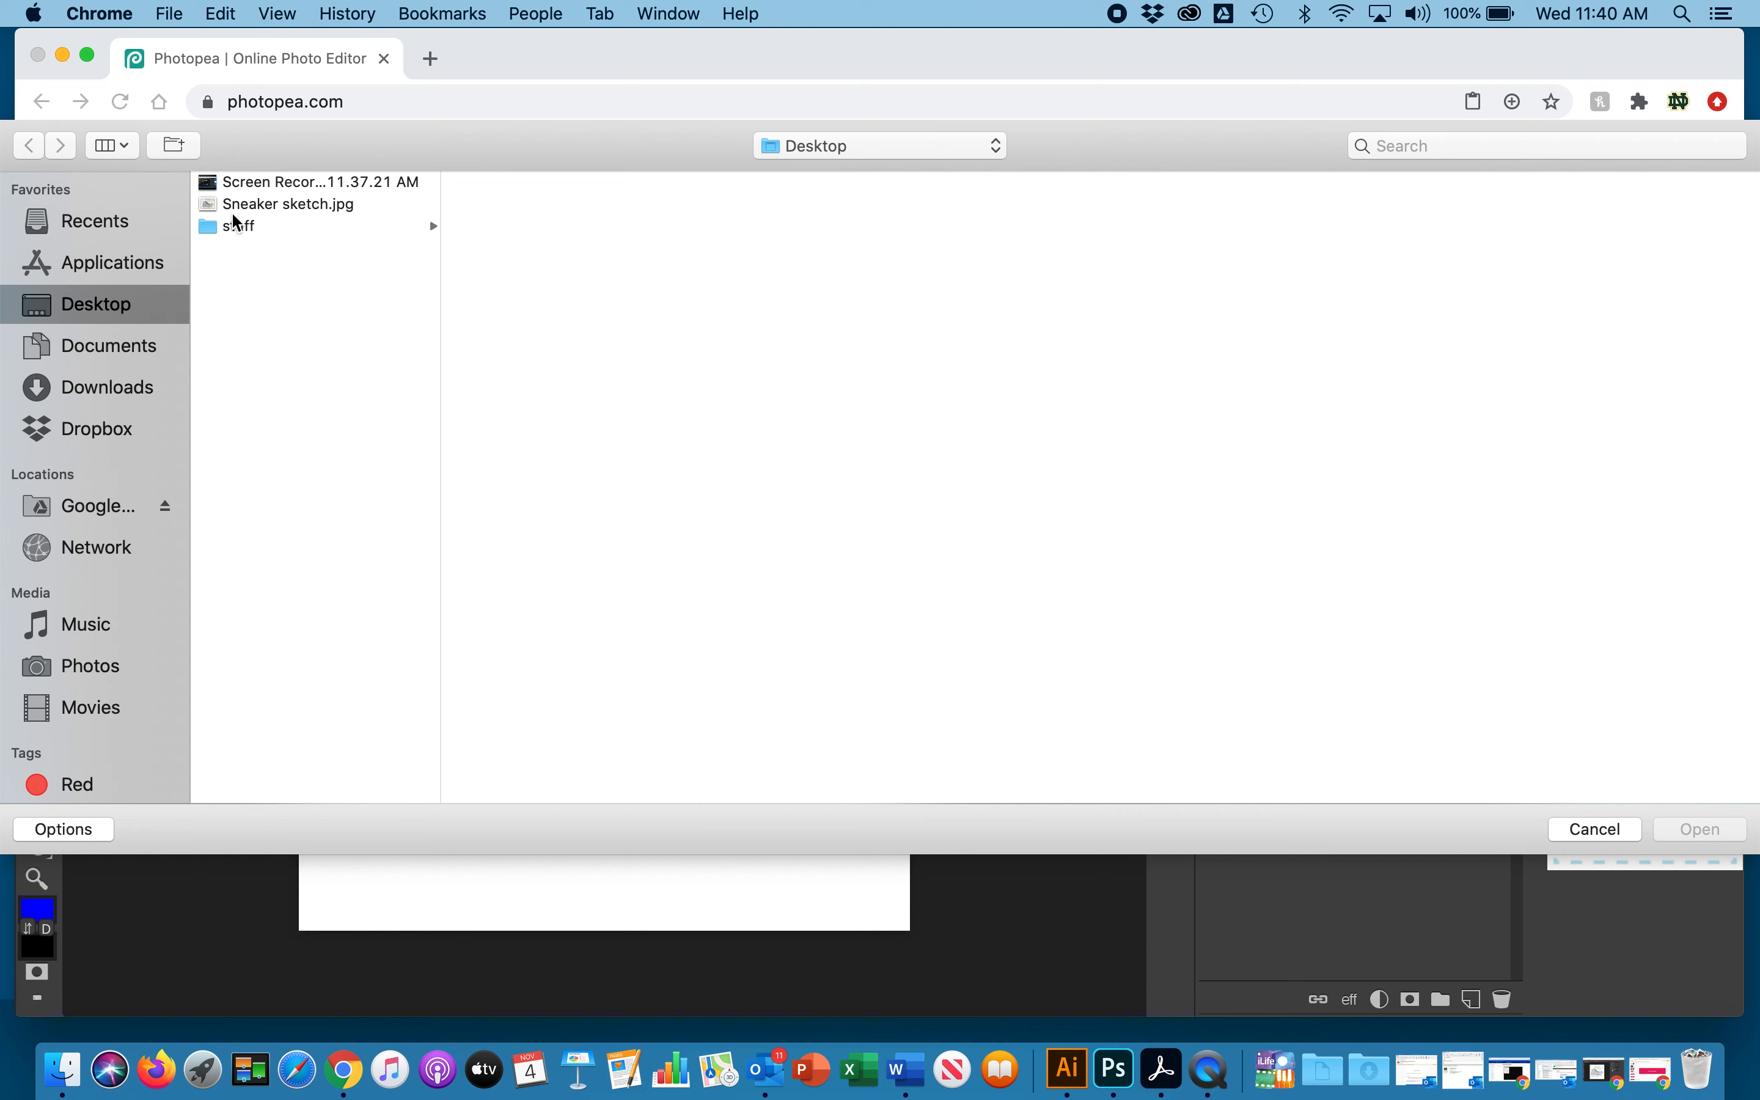
click(284, 207)
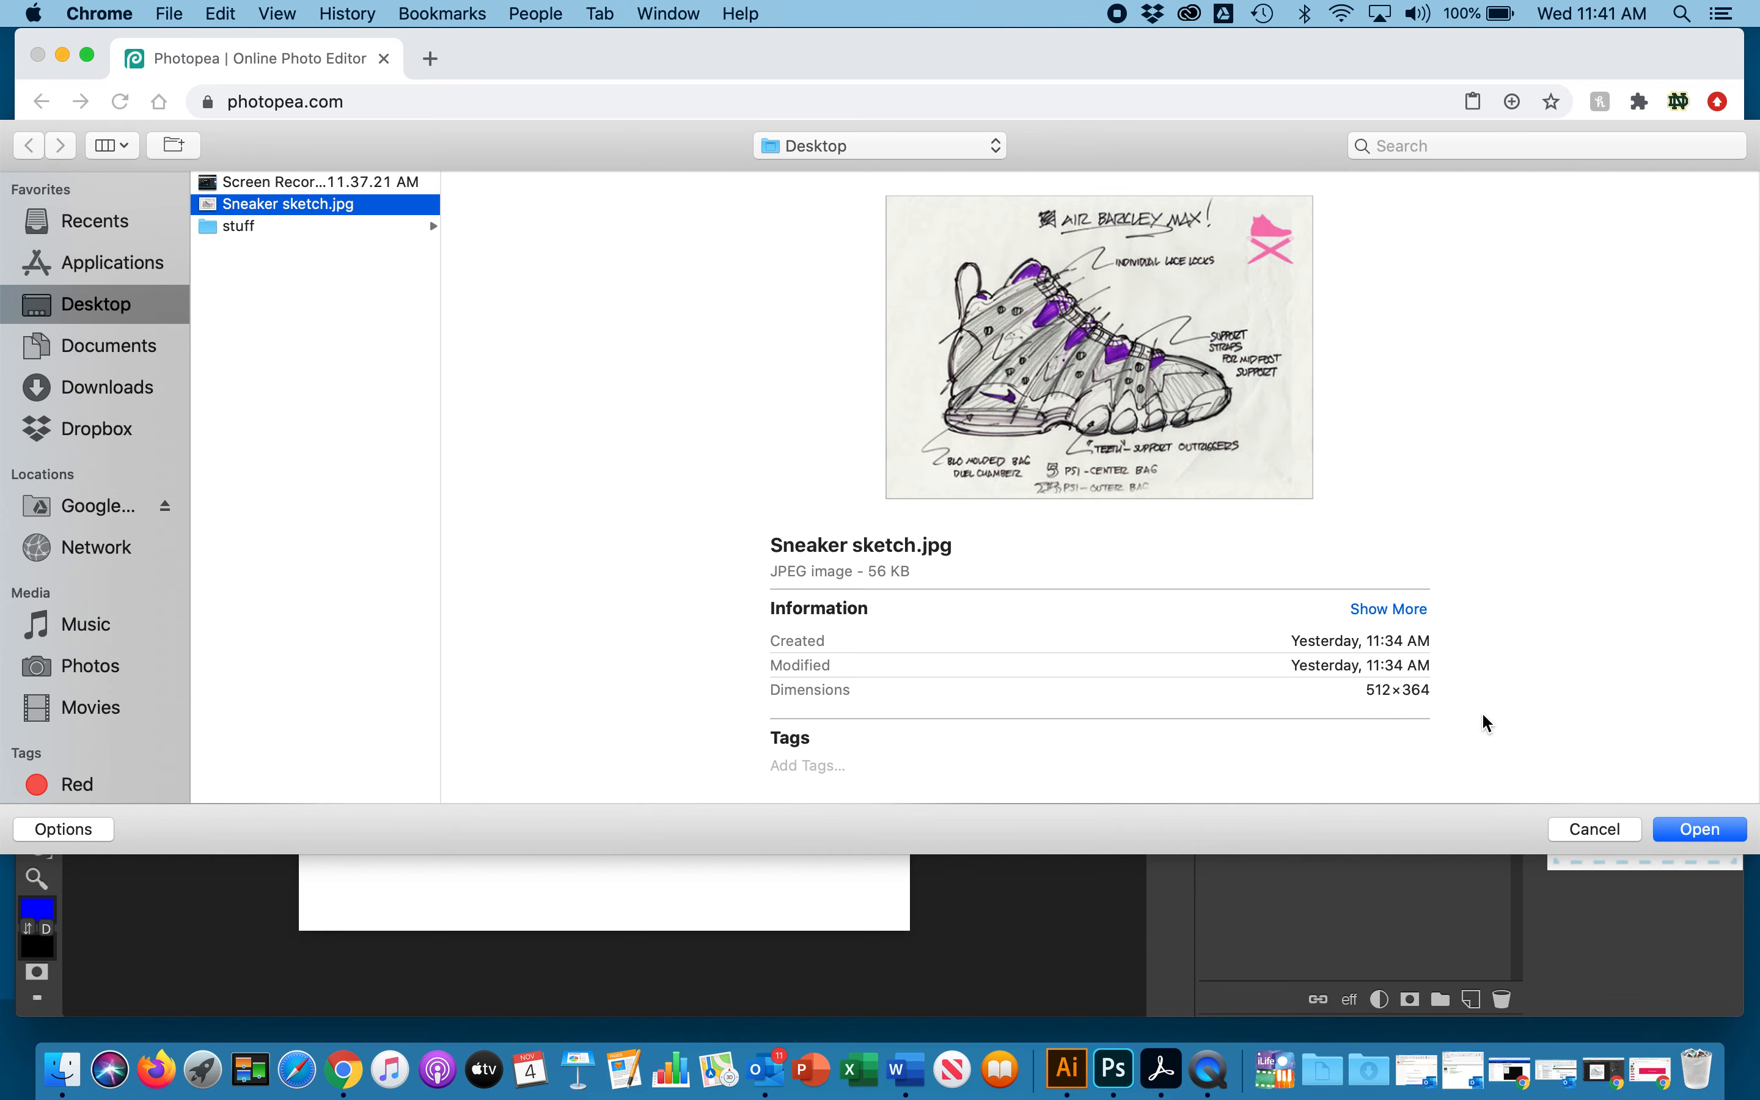
click(1695, 838)
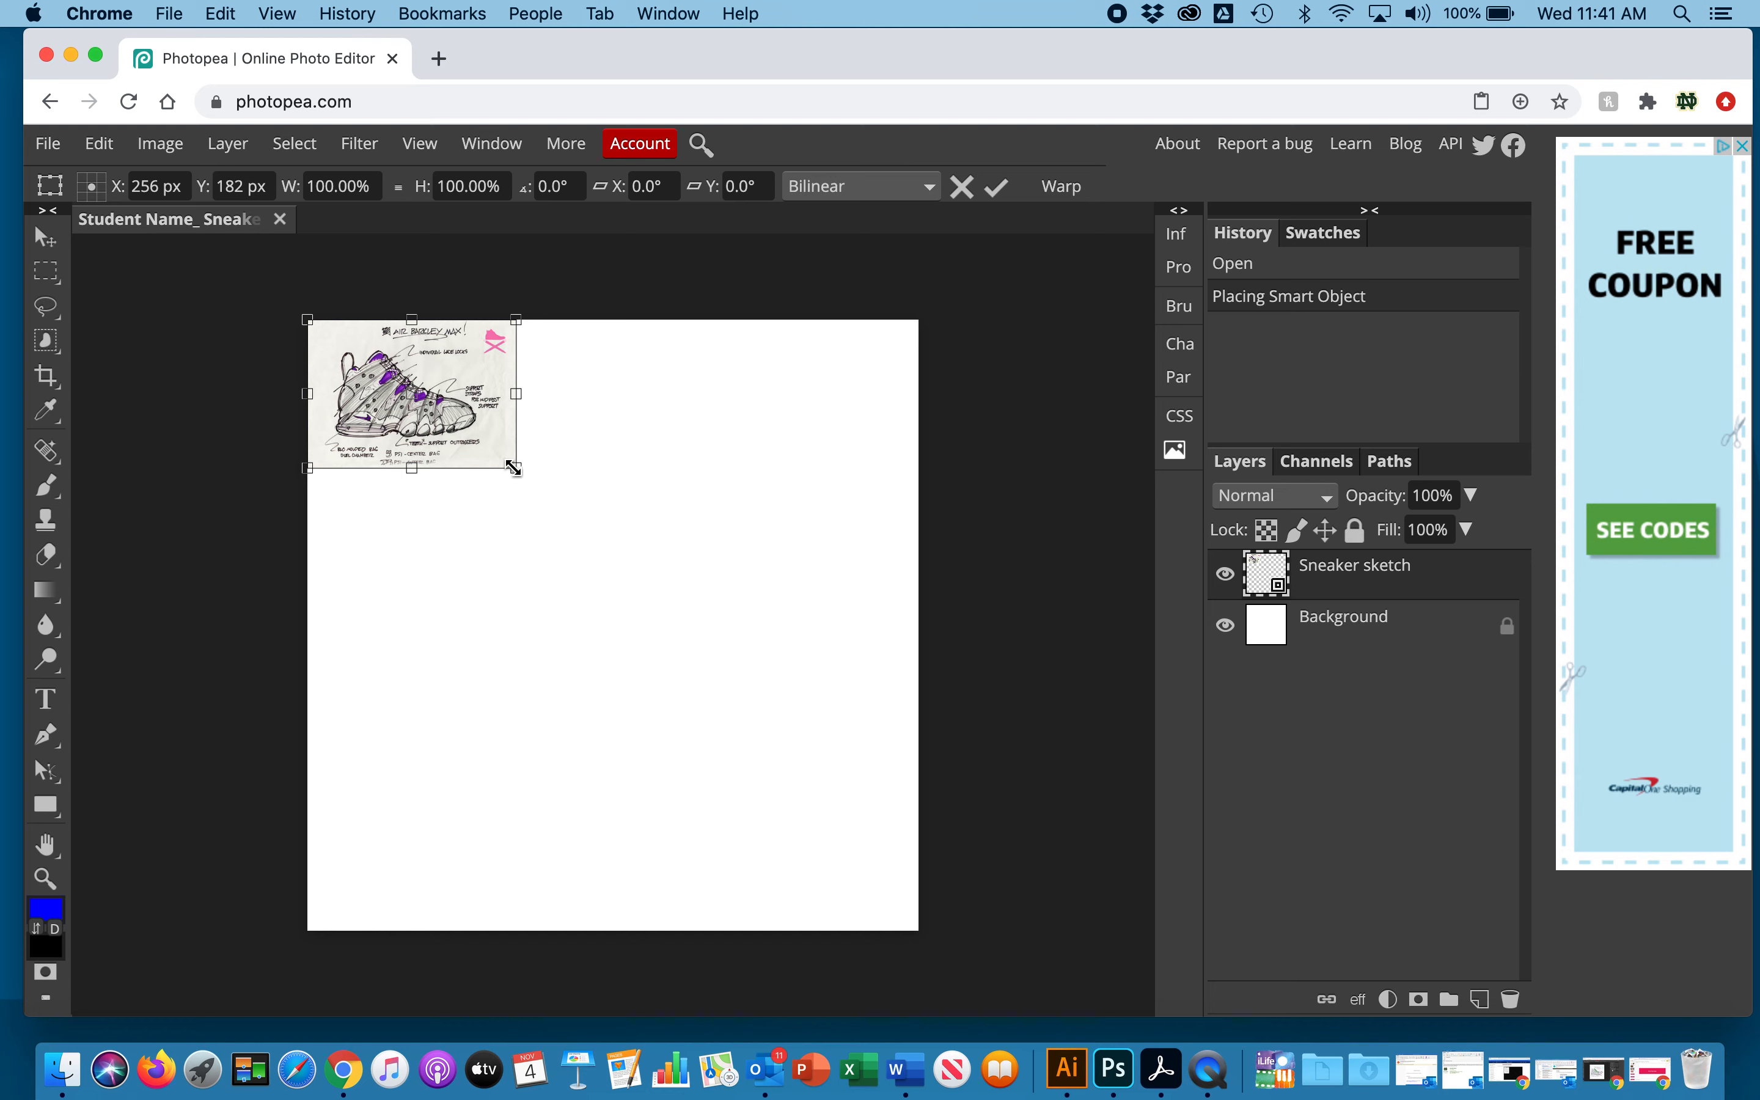
- Scale the placed sneaker sketch proportionally to about 297% so it spans the canvas width, and centre it vertically
drag(514, 469, 928, 890)
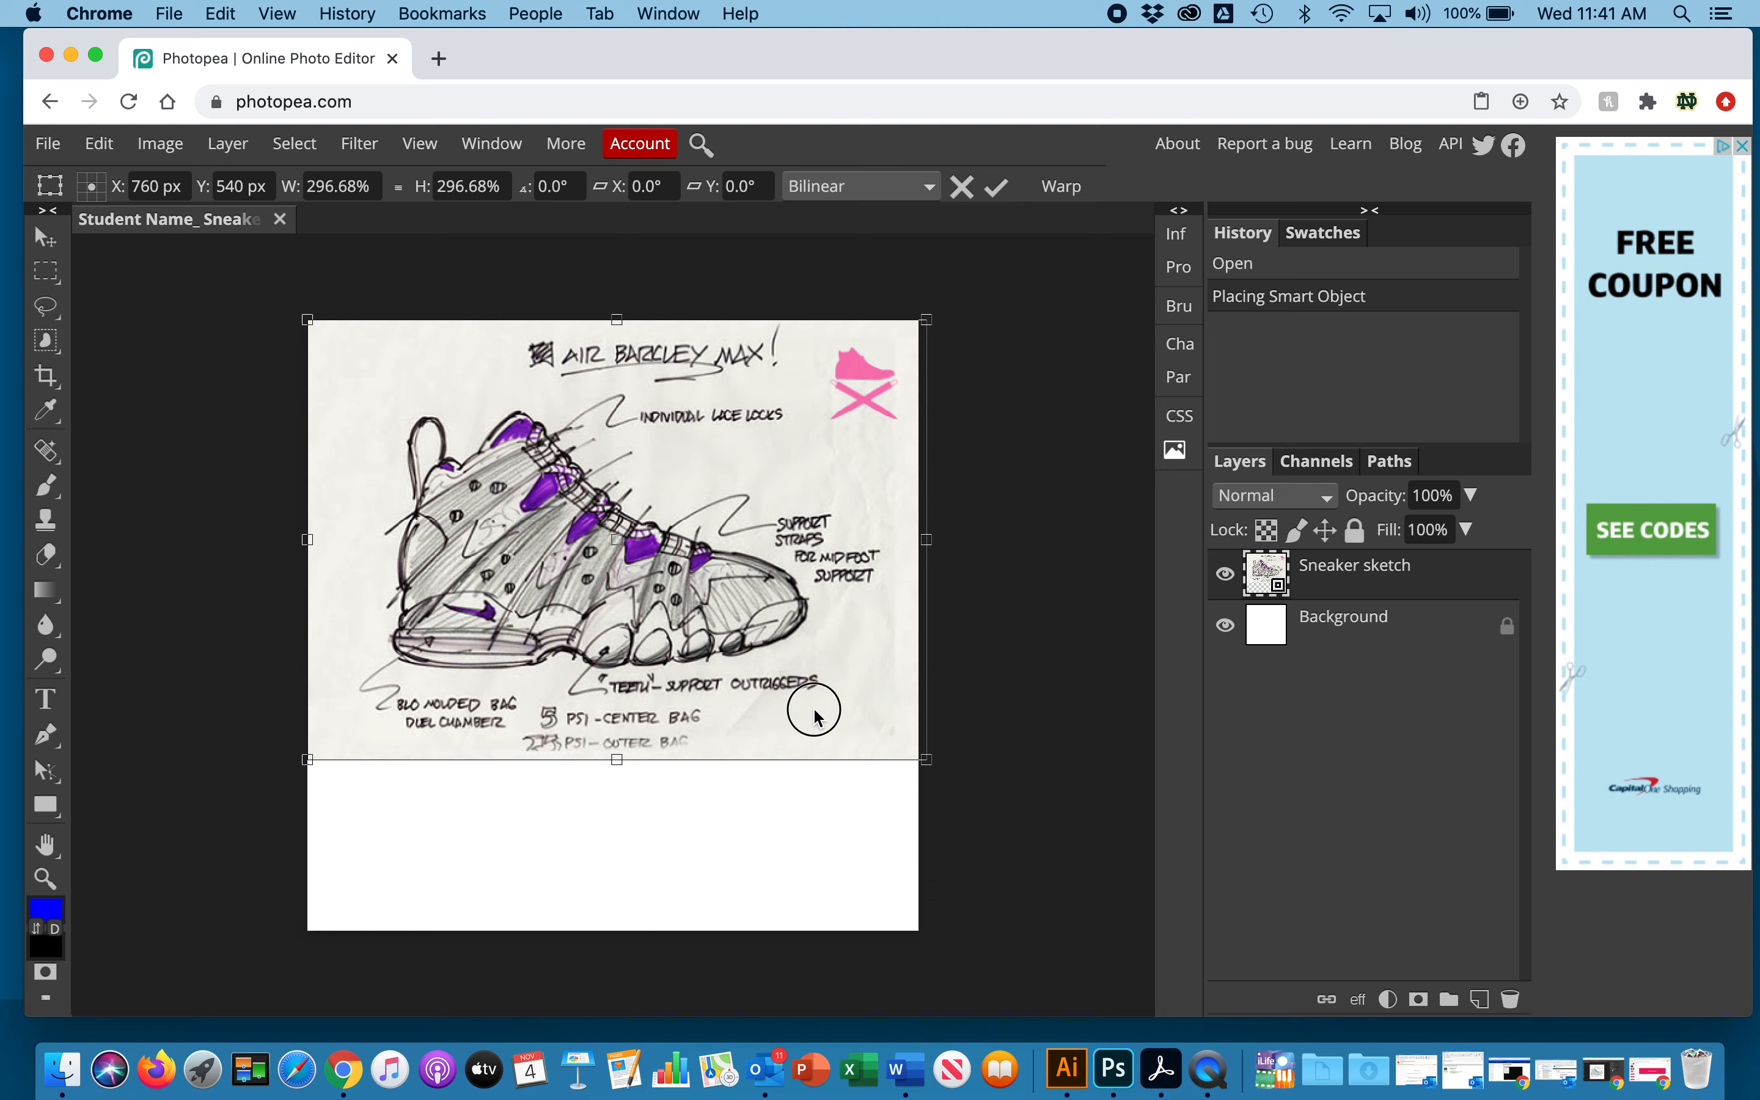
drag(815, 719, 818, 801)
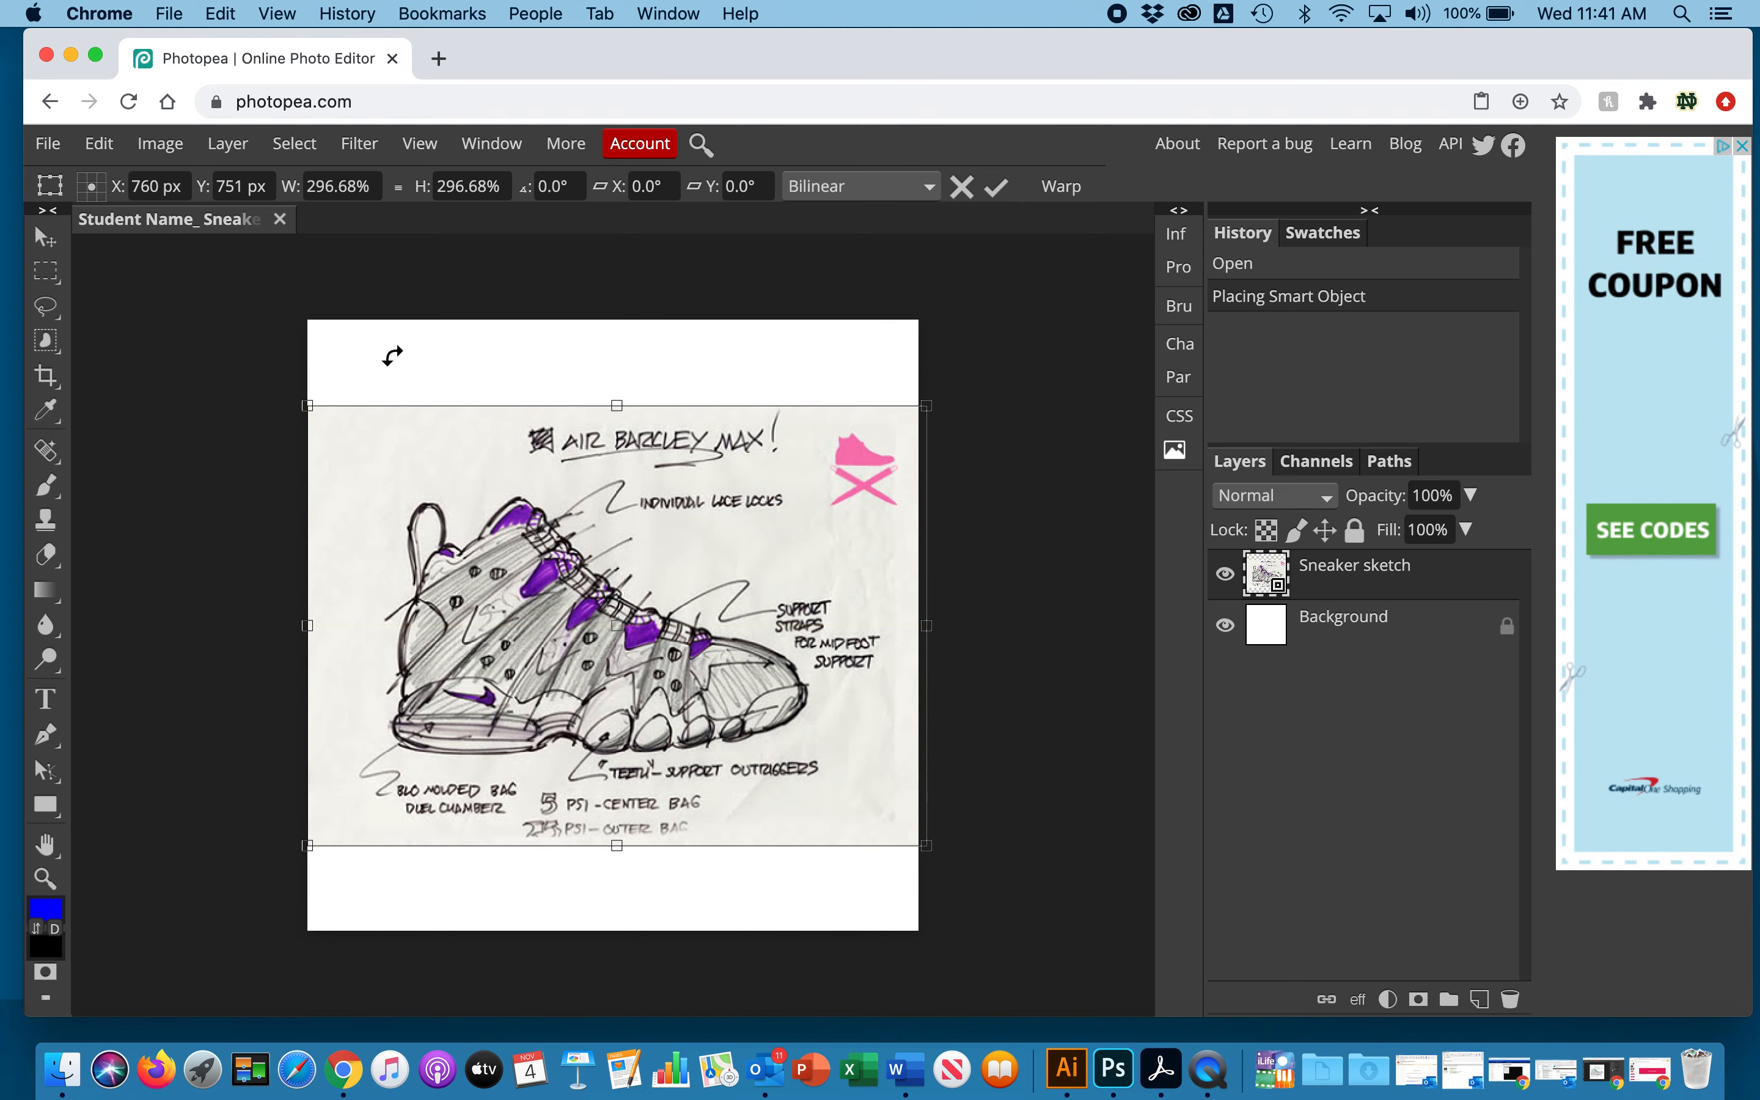
click(231, 309)
click(426, 274)
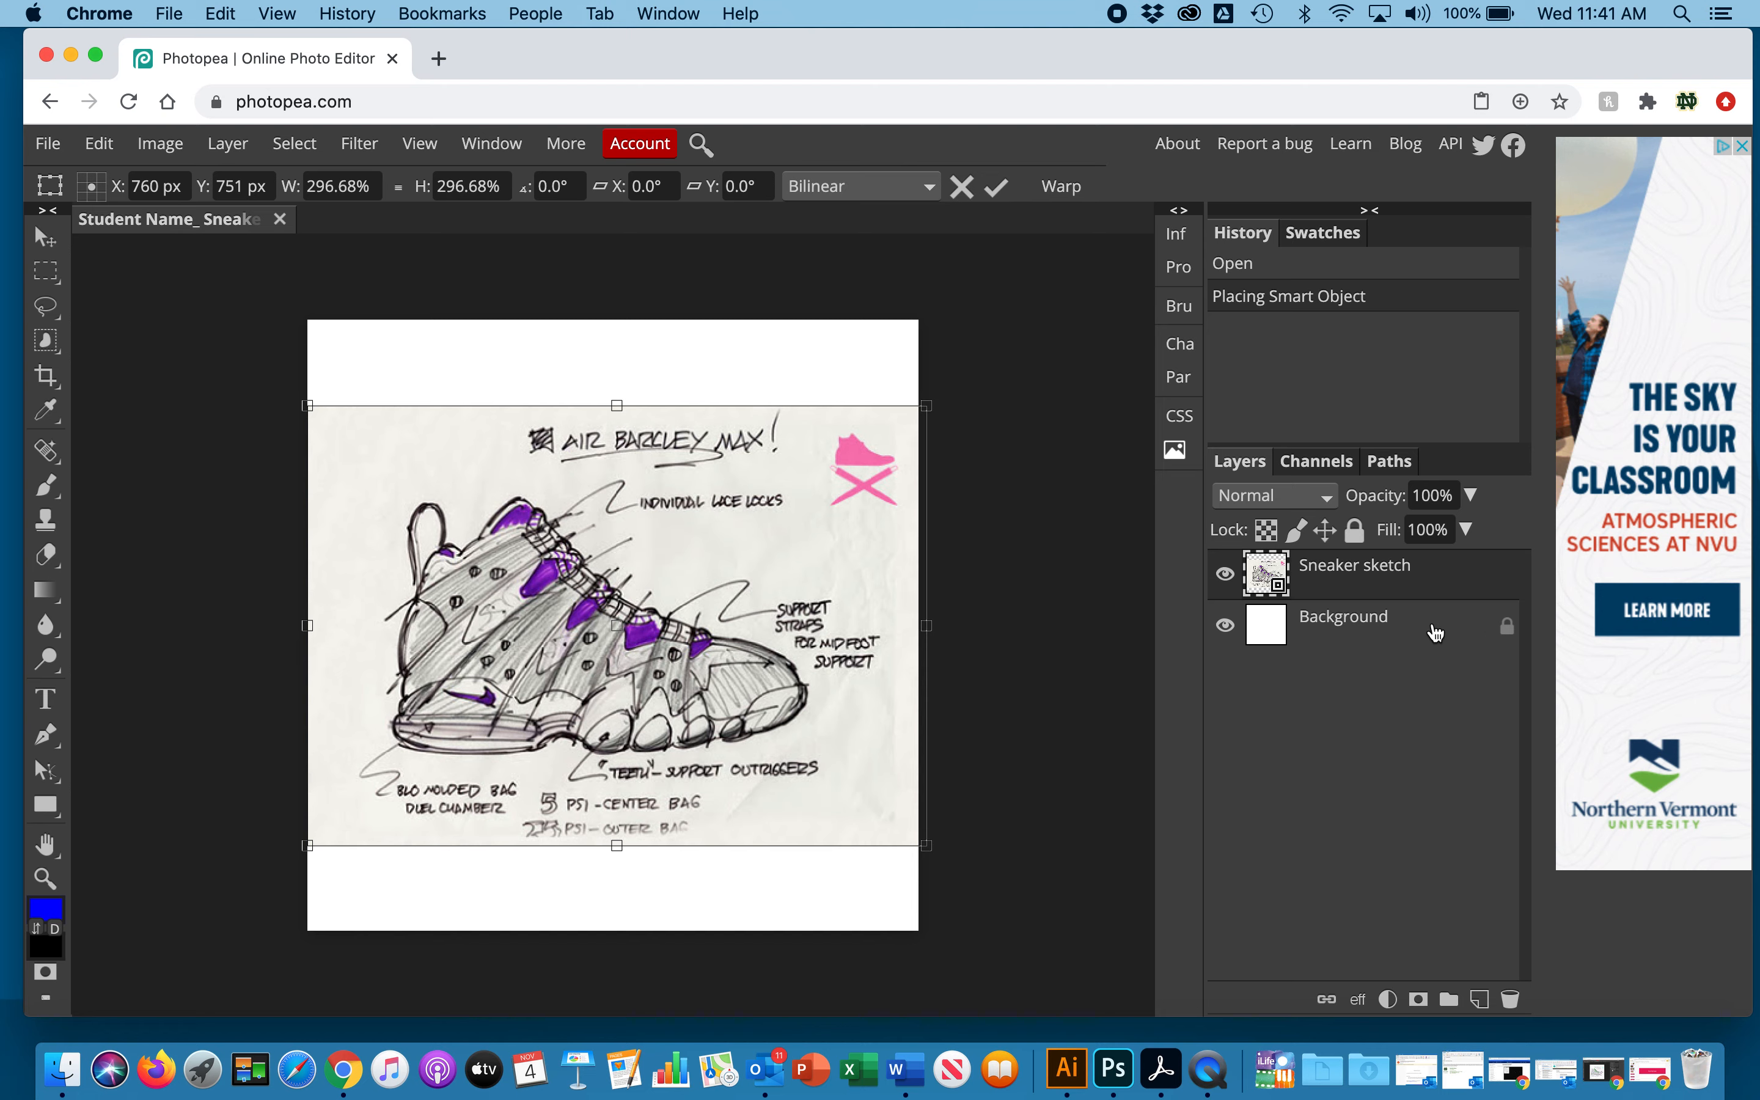
- Apply the transform and merge the Sneaker sketch layer with the Background layer
click(1377, 634)
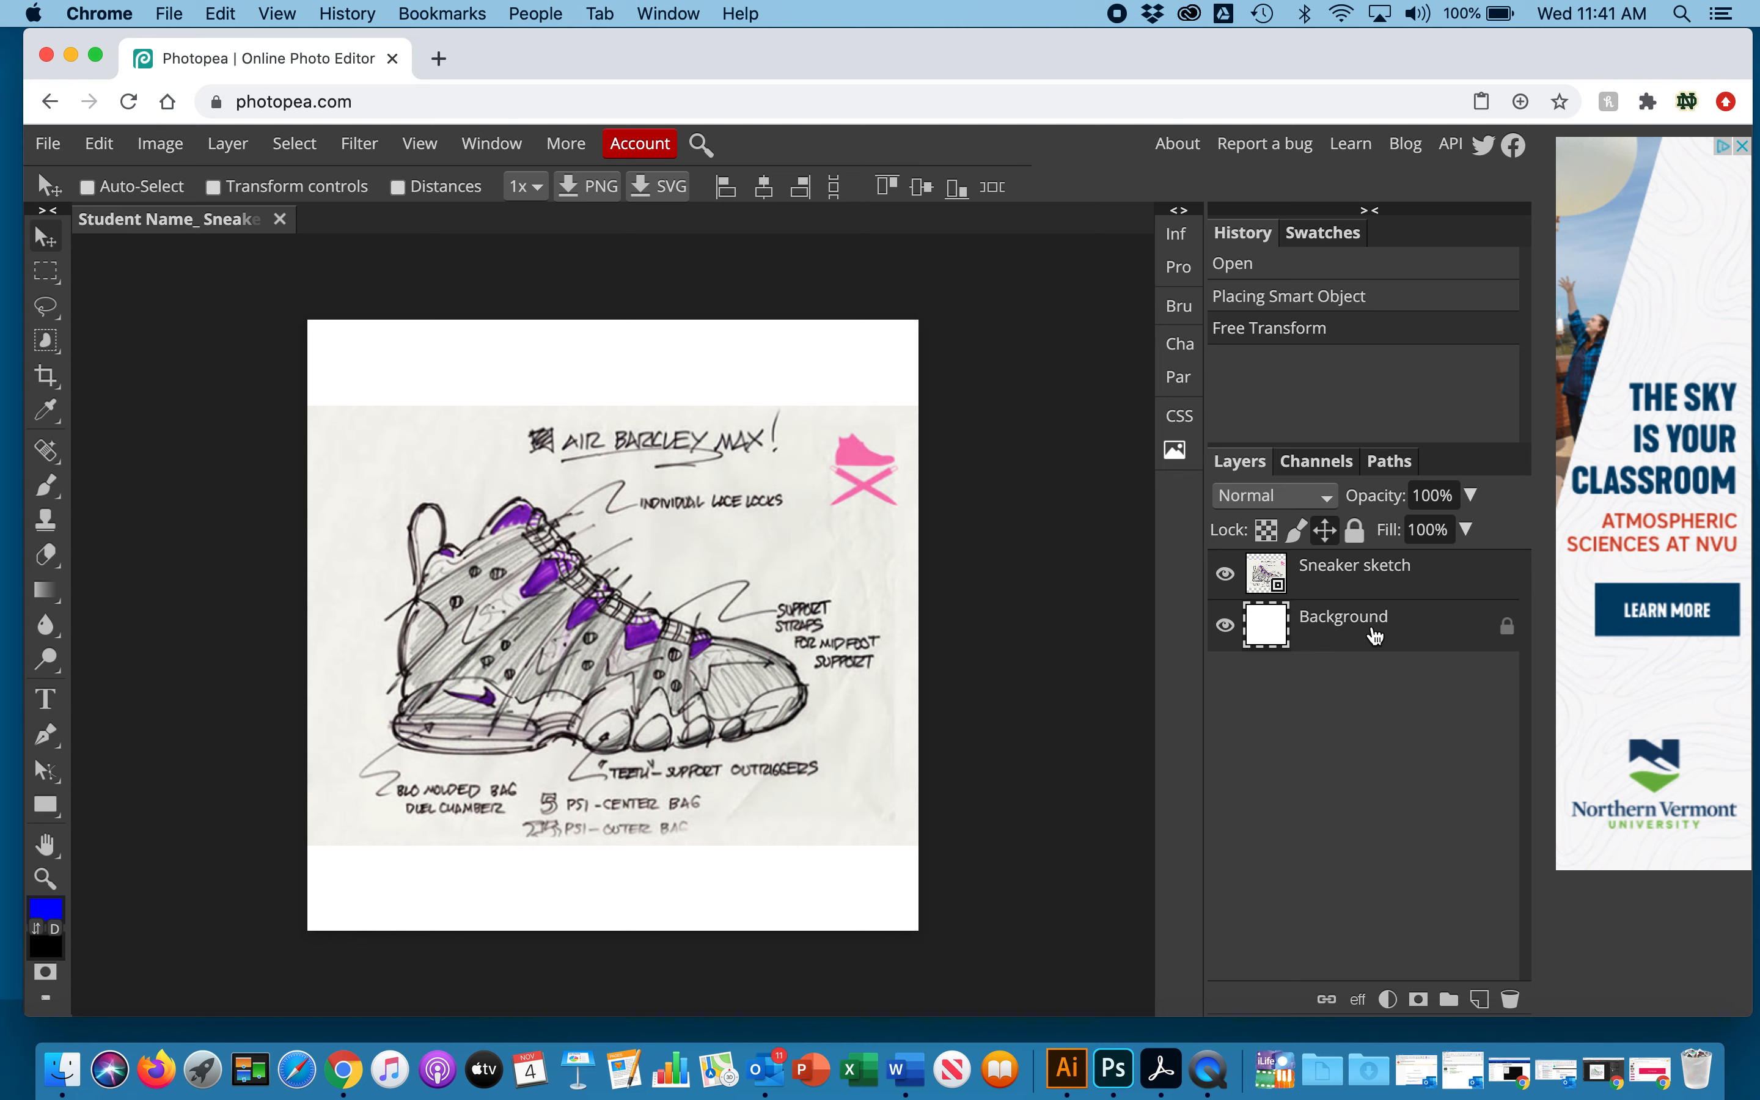
key(super)
key(super+e)
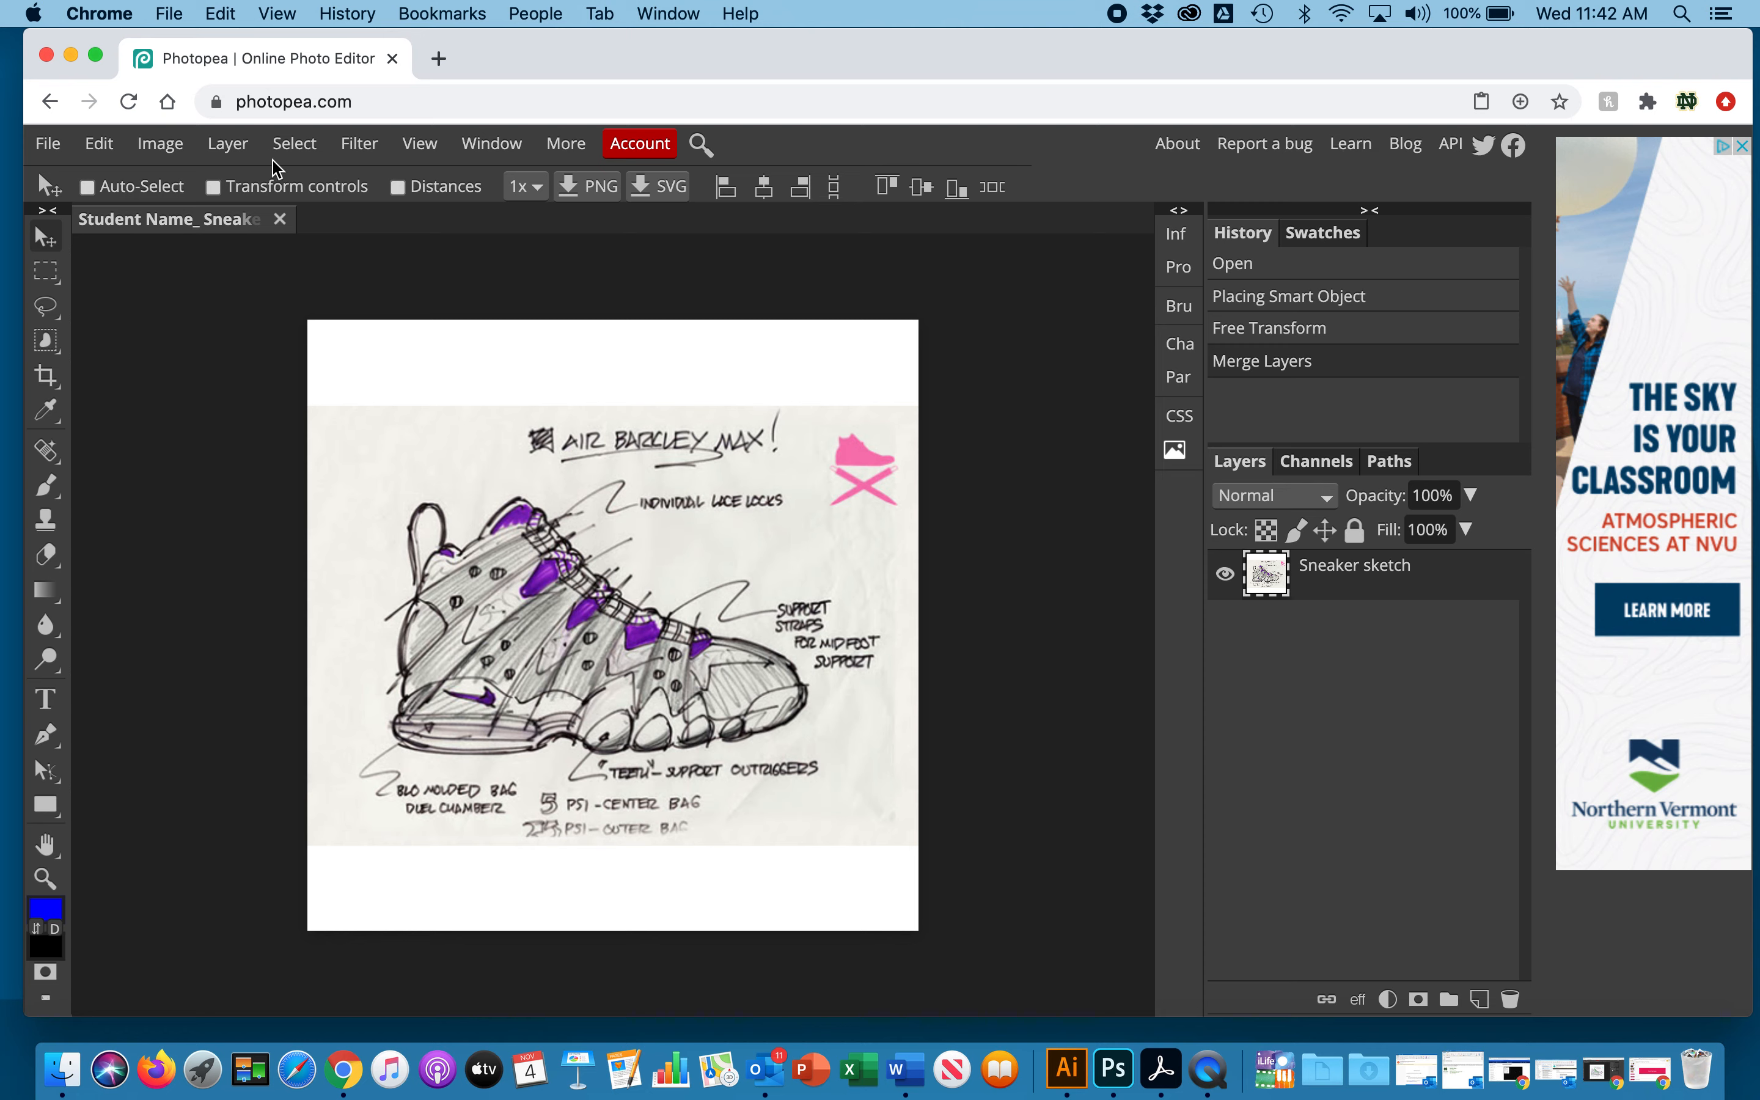
- Apply Auto Tone, Auto Contrast and Auto Color to the merged sneaker sketch
click(172, 153)
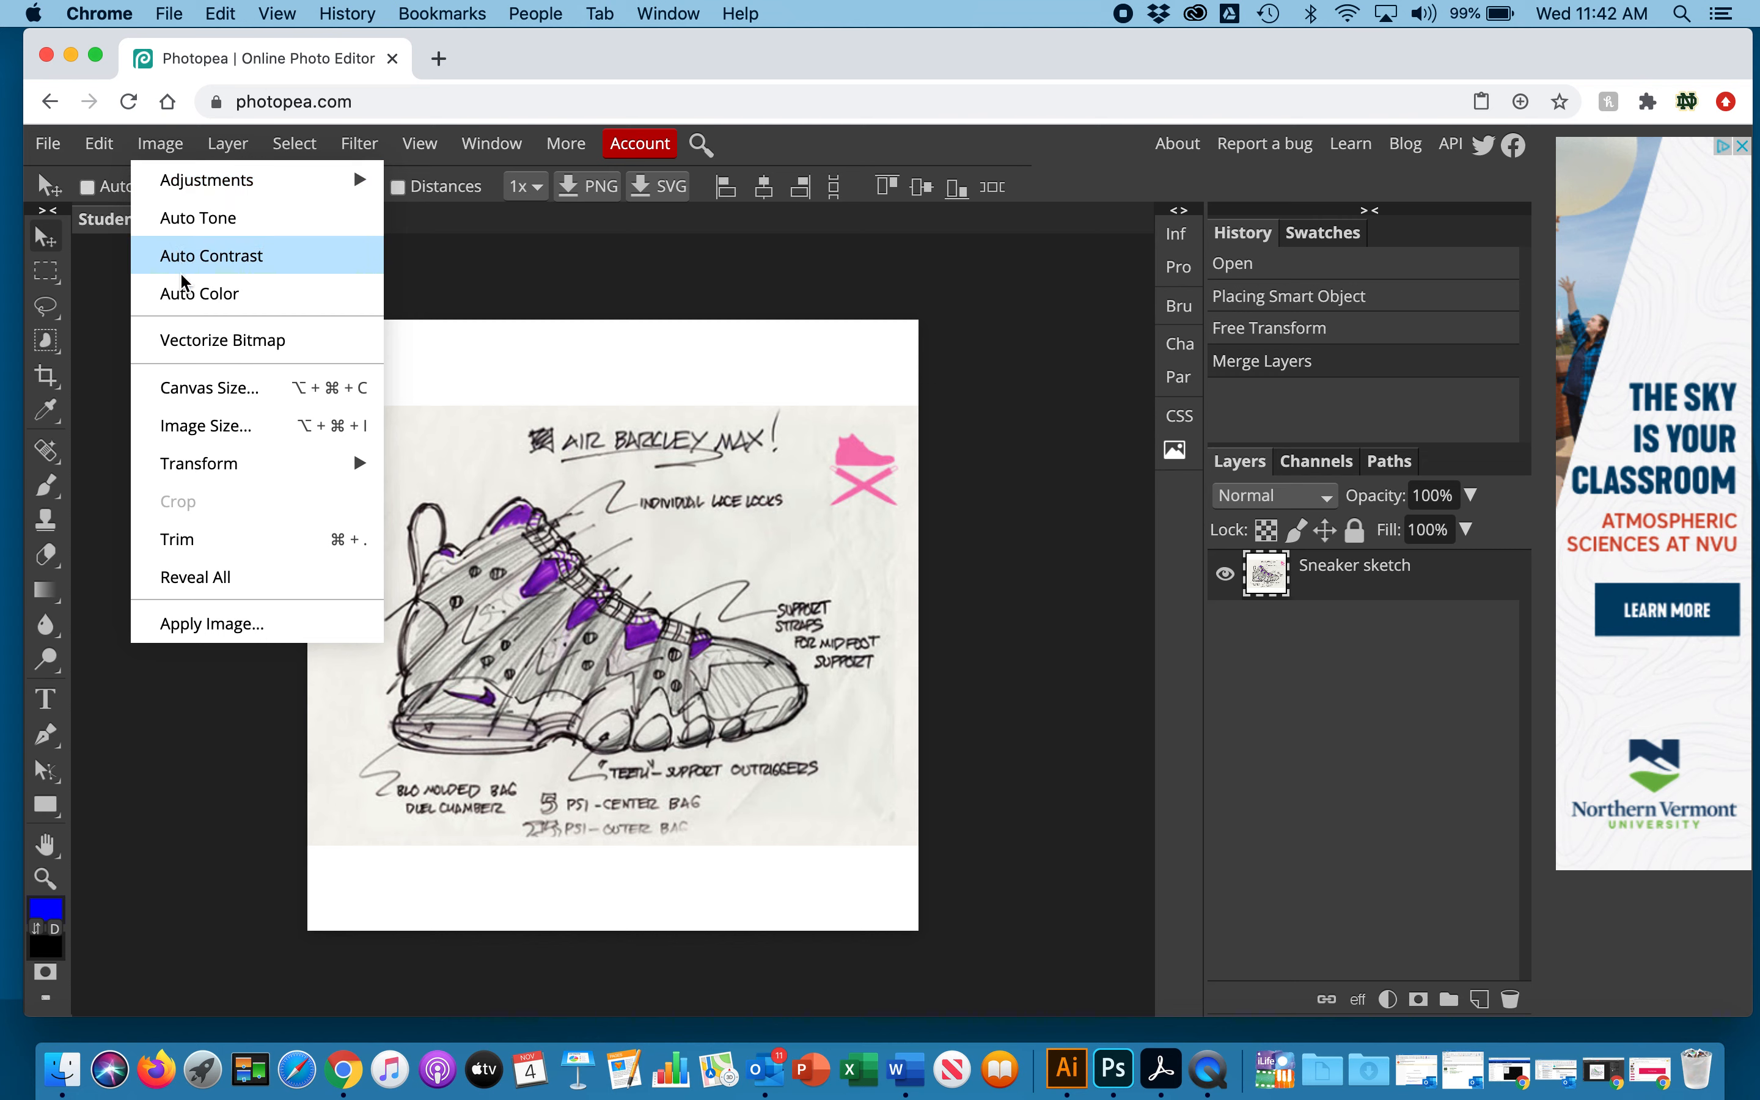
click(182, 233)
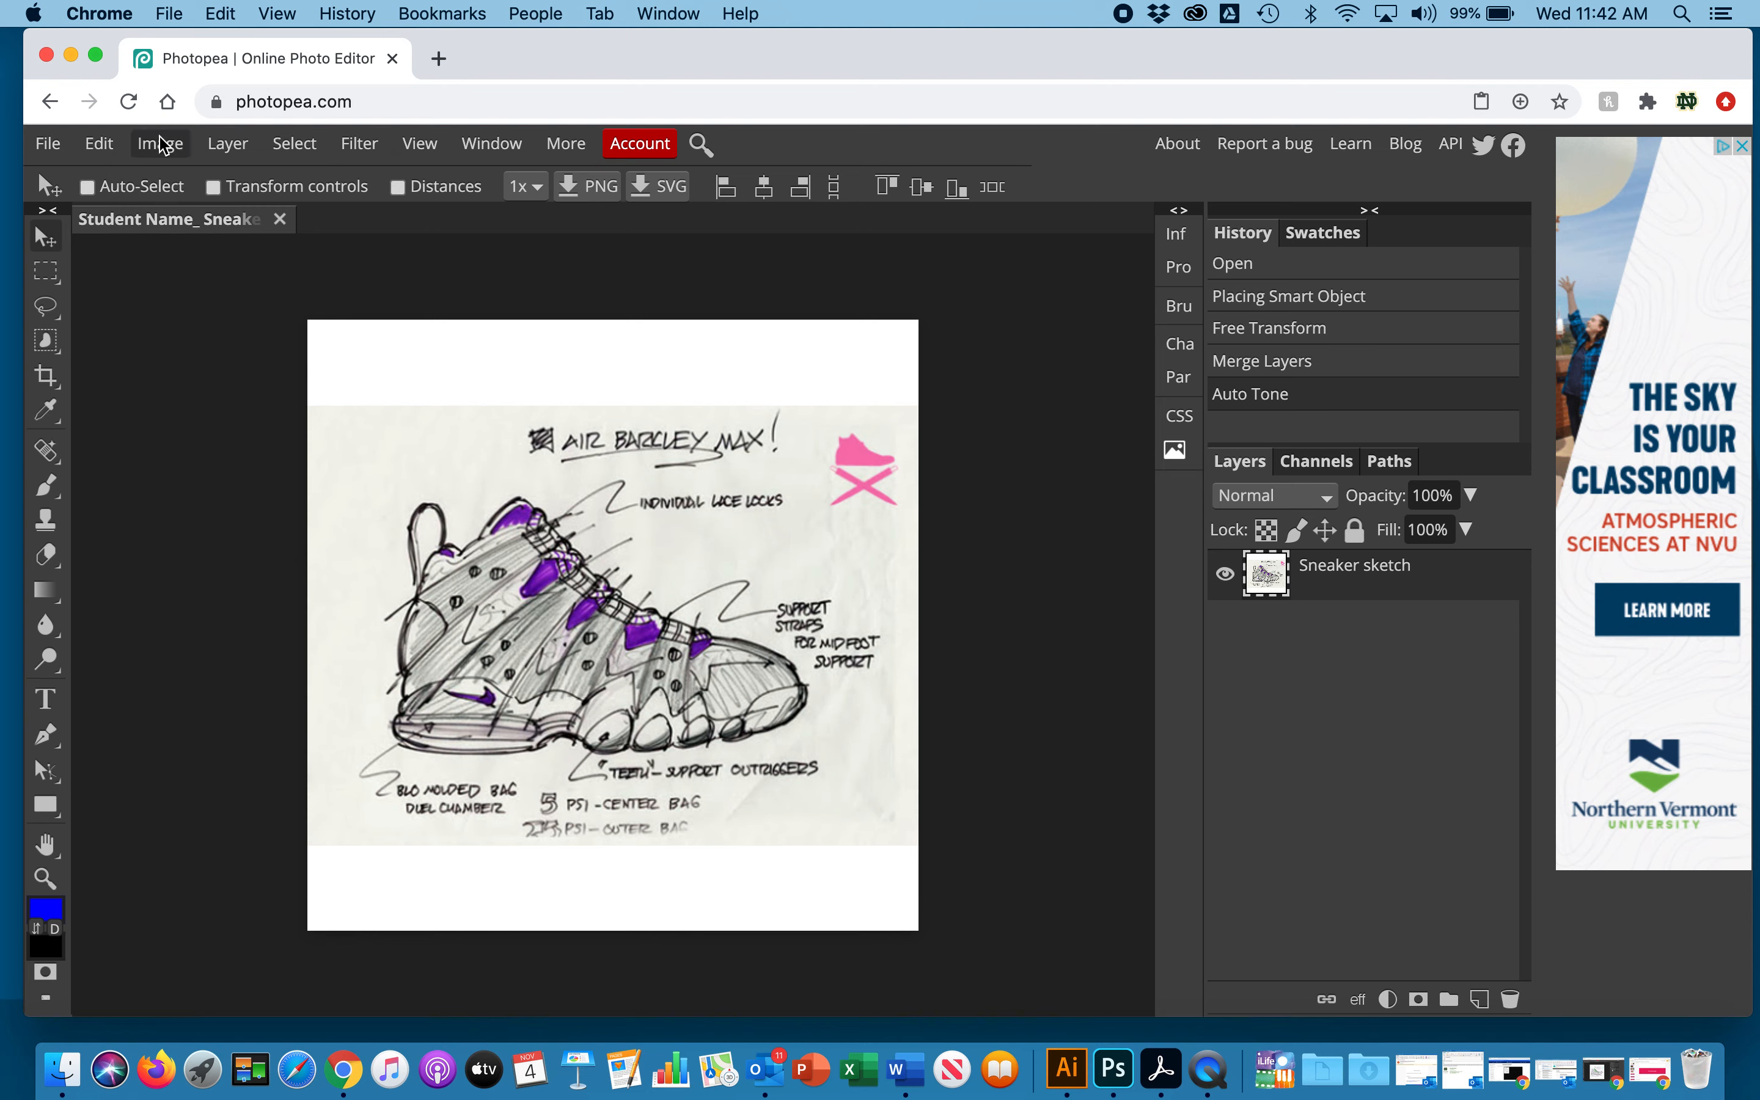
click(162, 144)
click(187, 256)
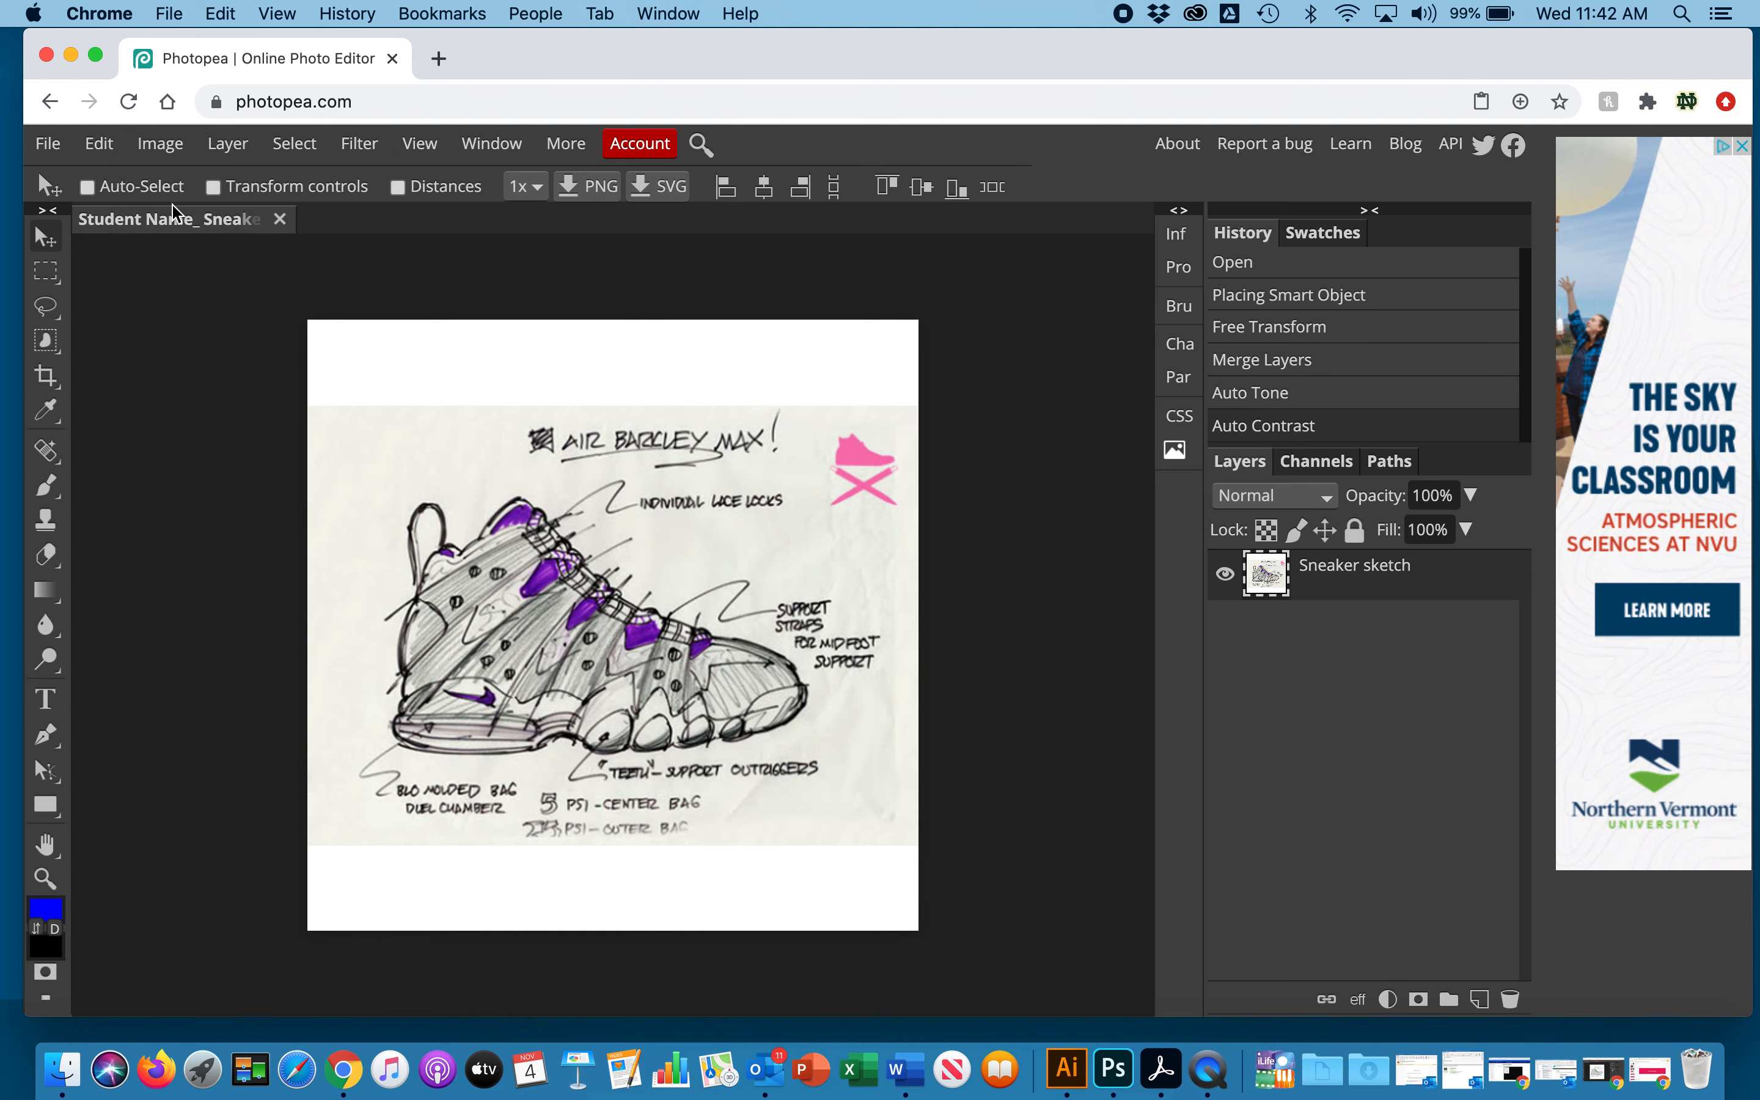
click(161, 144)
click(186, 293)
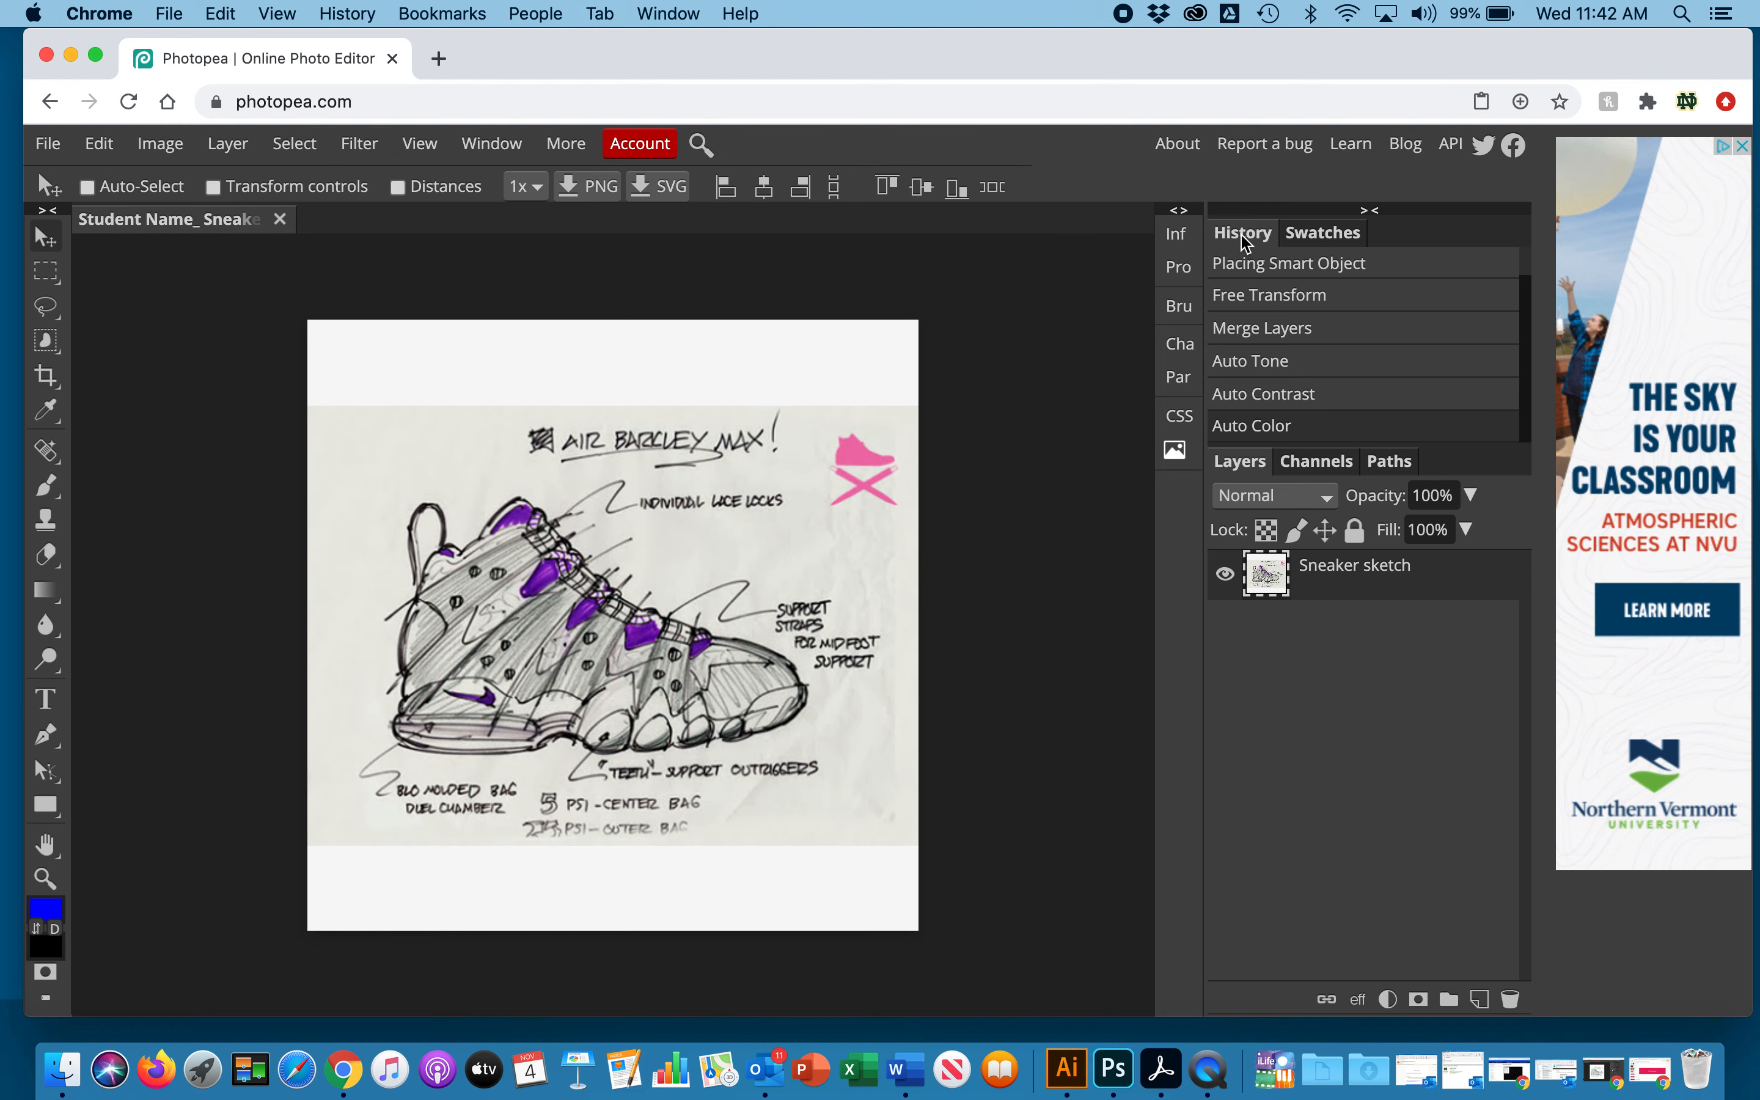
- Step back through the history to the Placing Smart Object state and return to the Auto Color state
click(1282, 397)
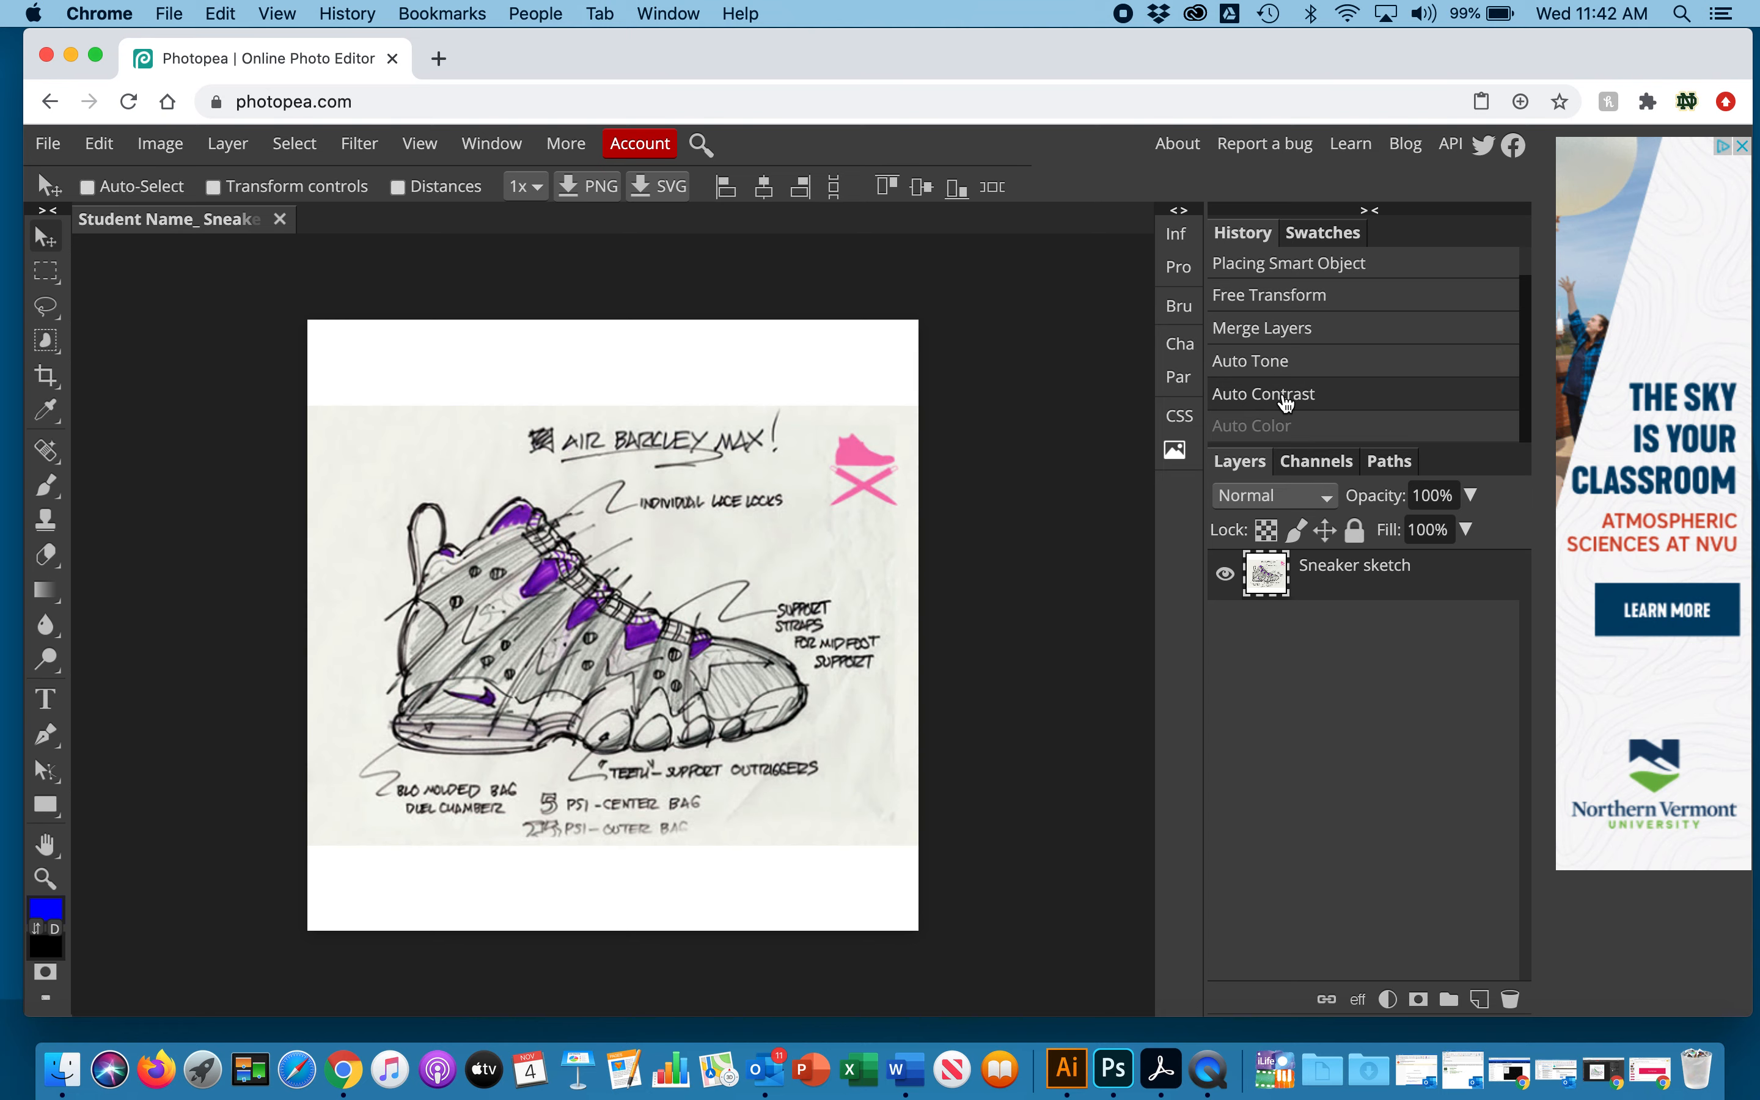
click(1284, 368)
click(1277, 336)
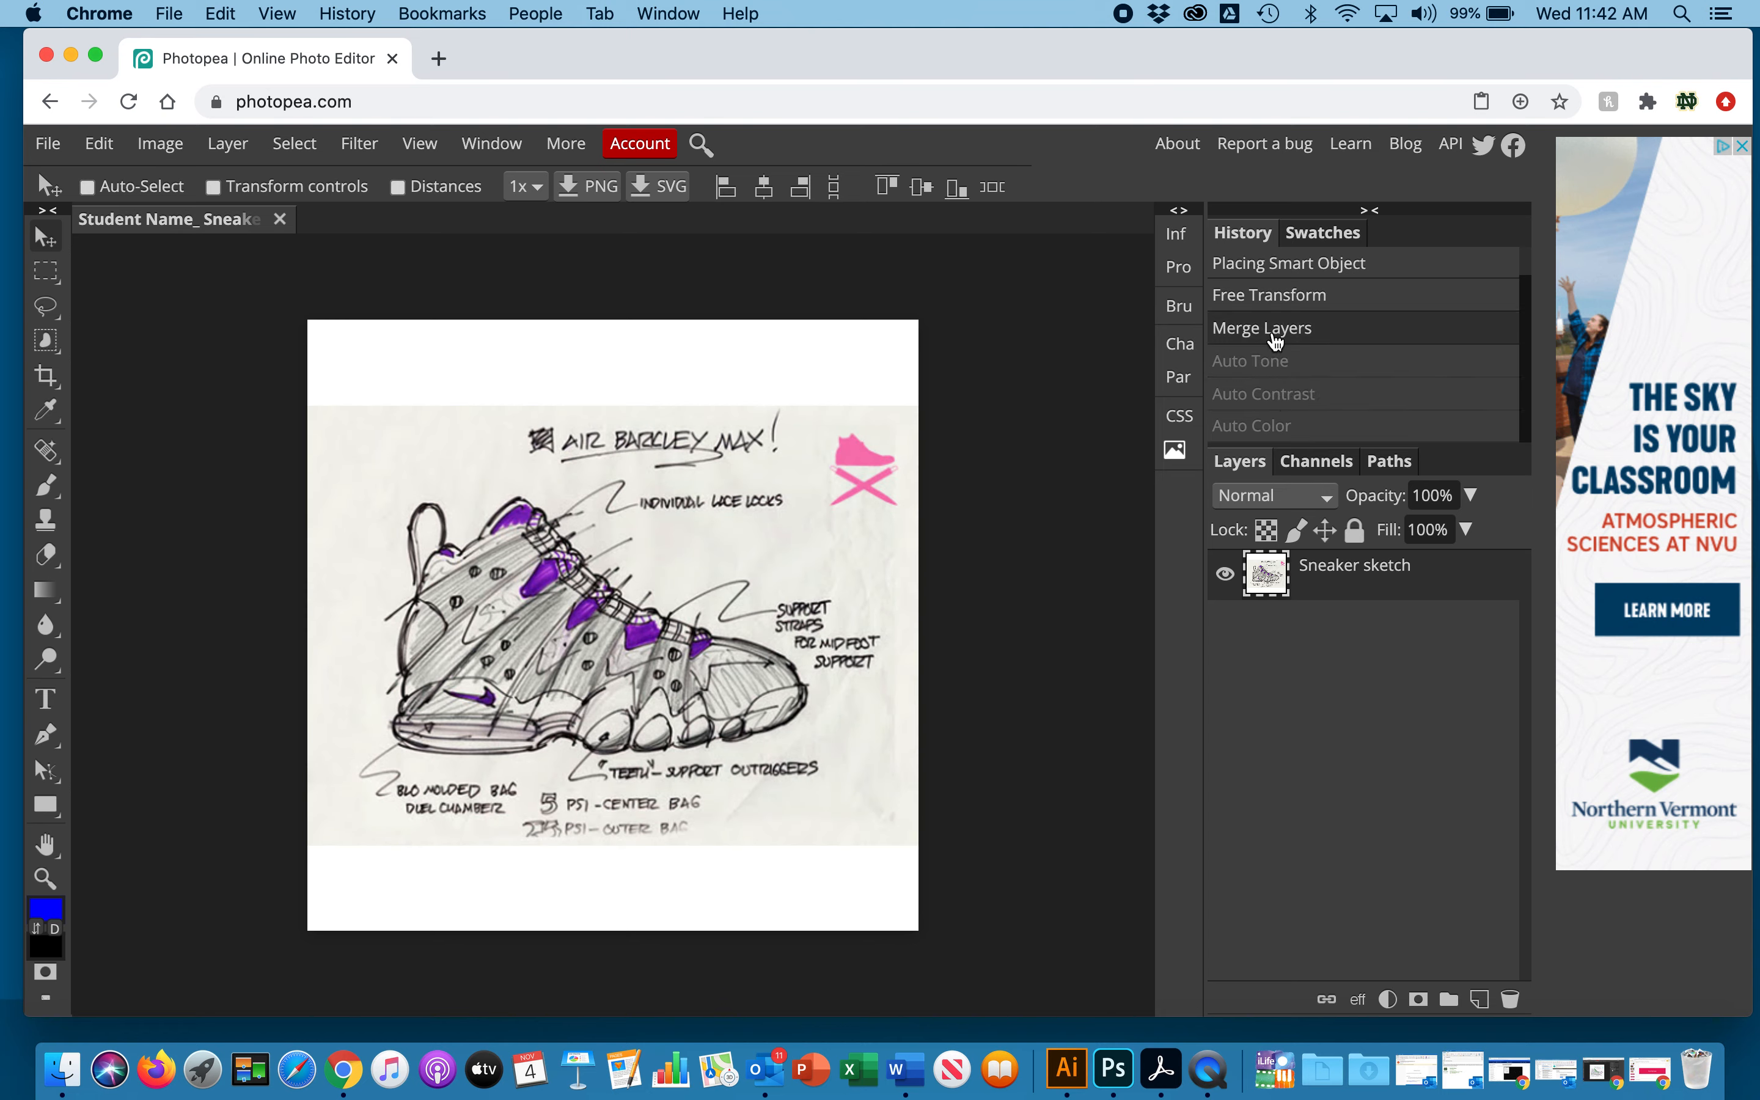
click(1266, 272)
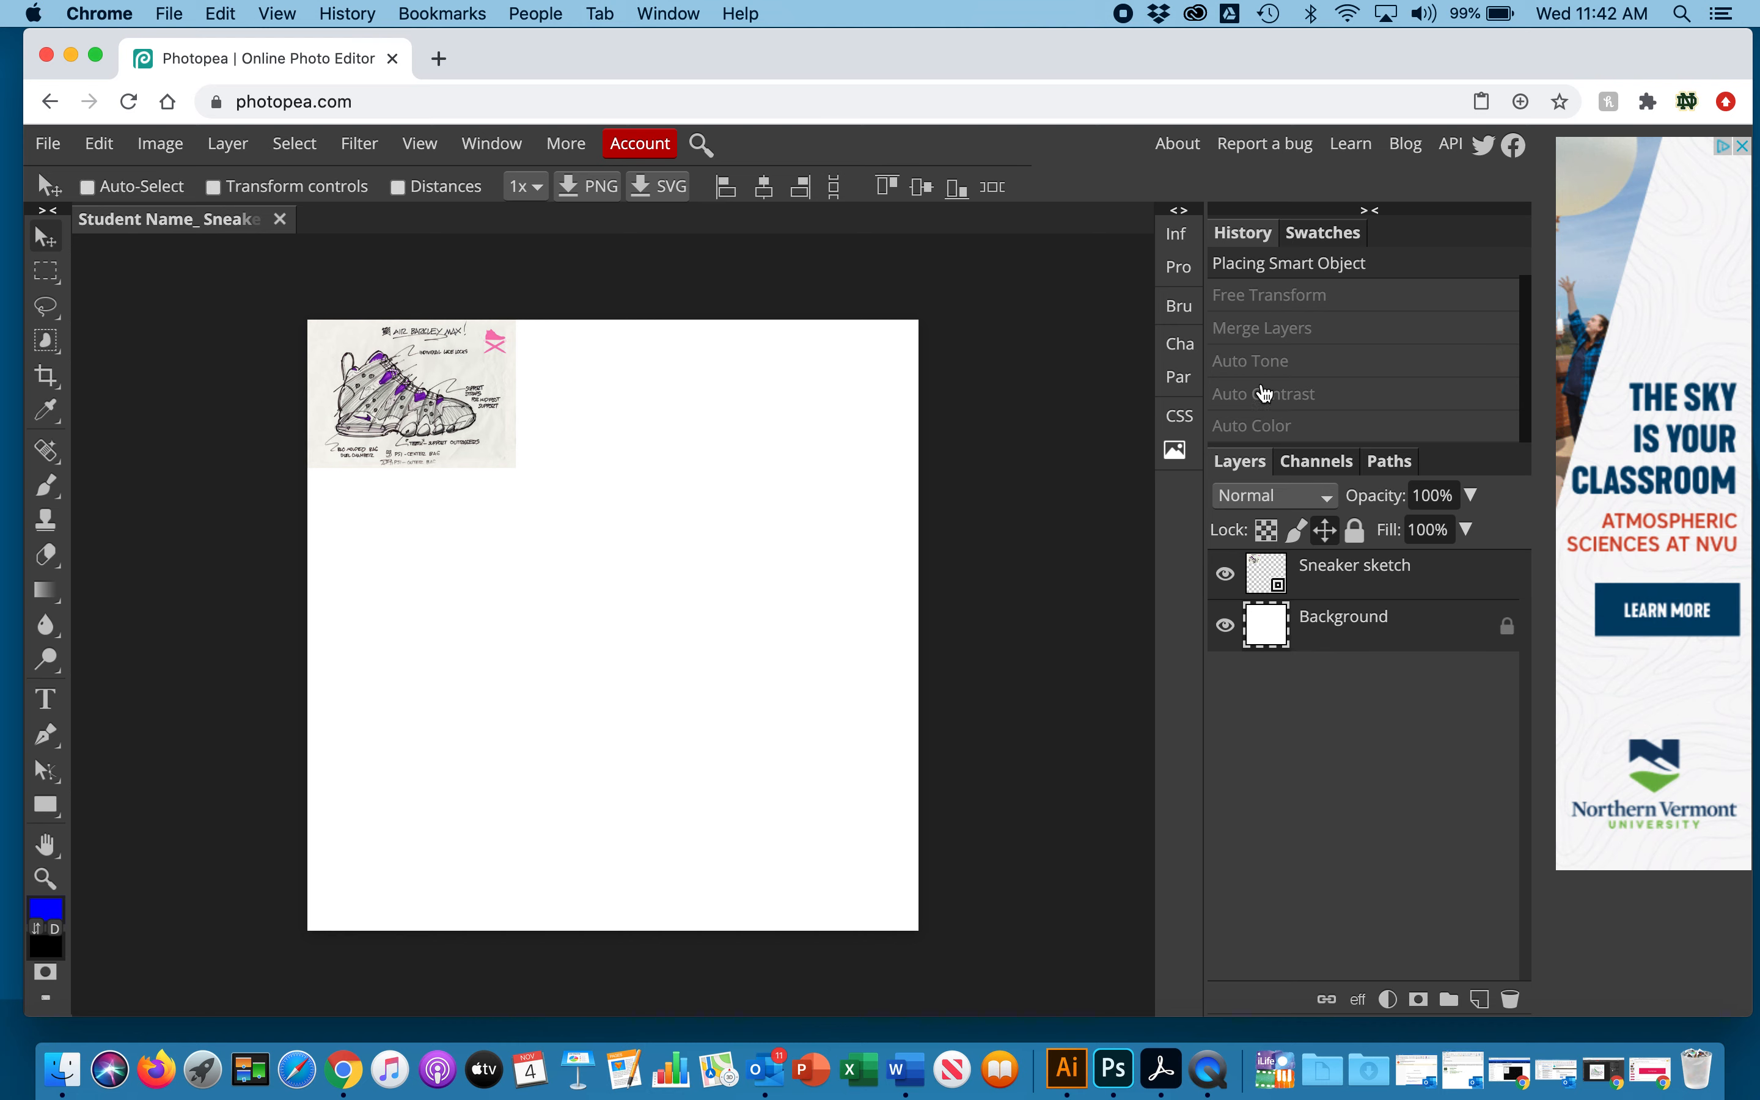
click(1263, 429)
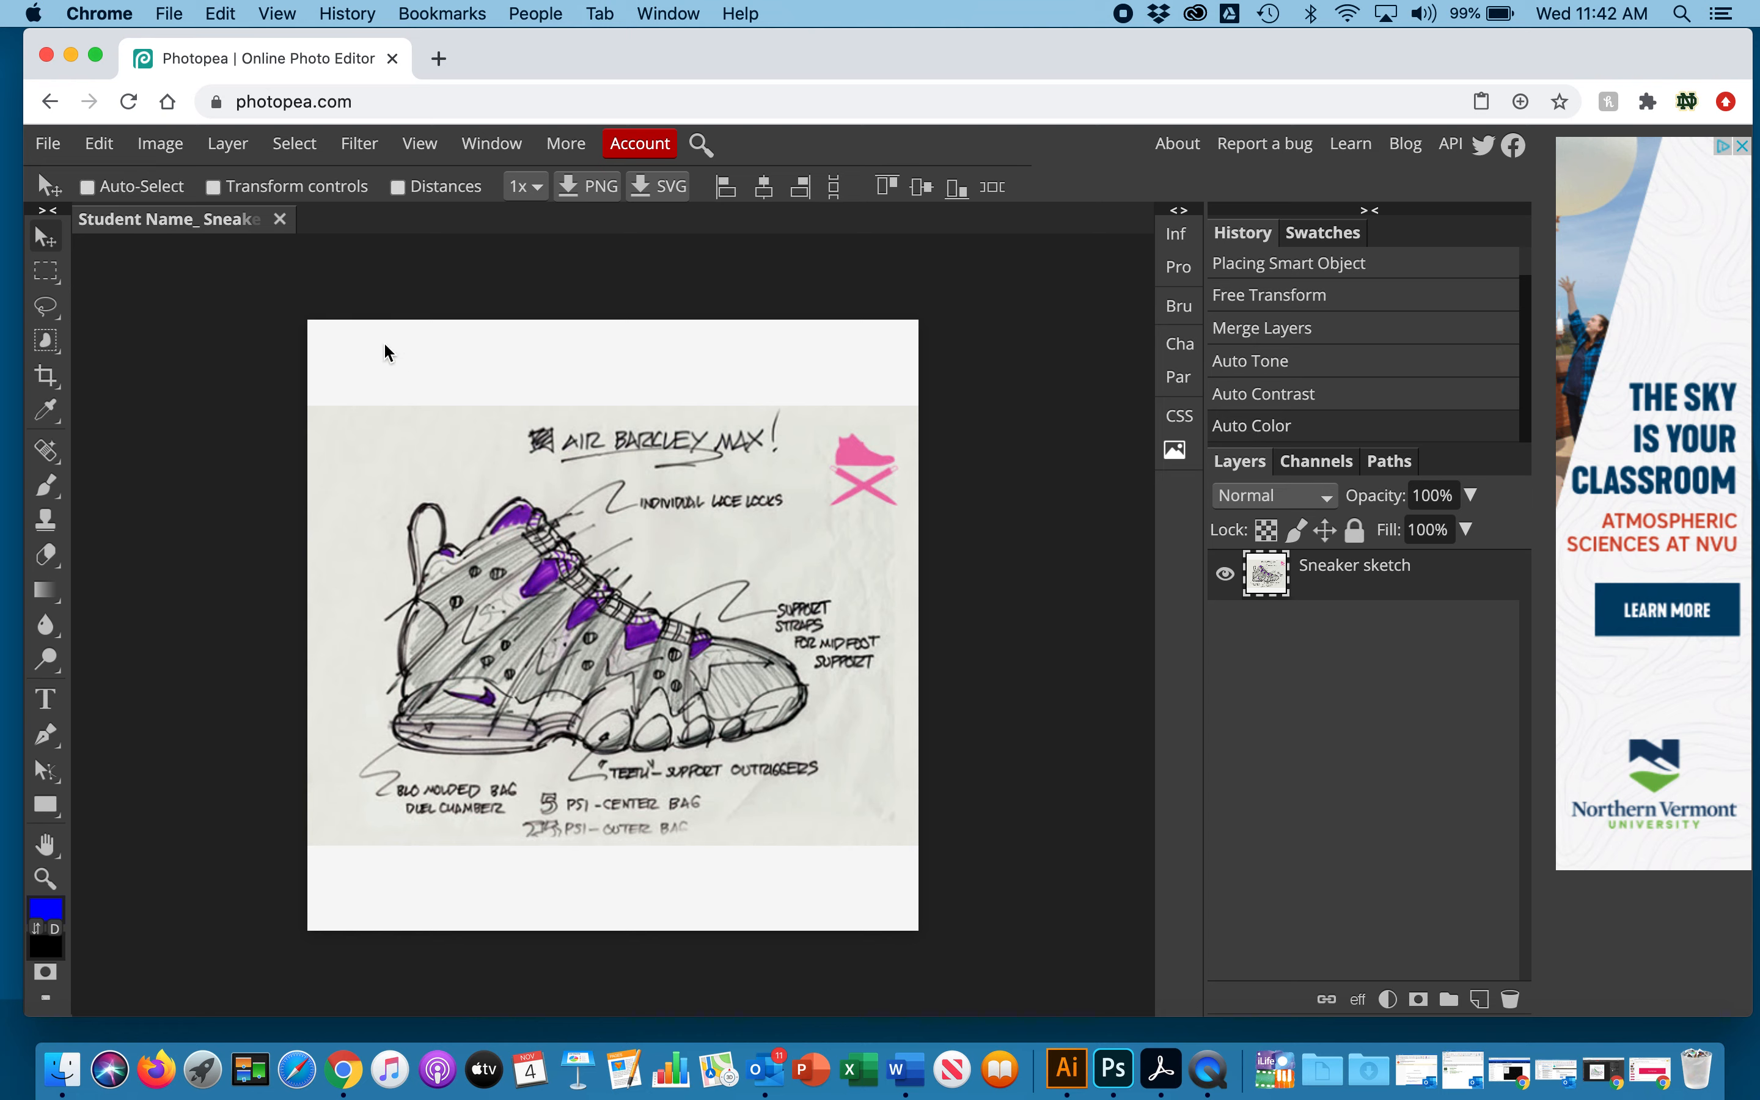
- Apply a Brightness/Contrast adjustment to the sketch with brightness at 75 and slightly reduced contrast
click(161, 145)
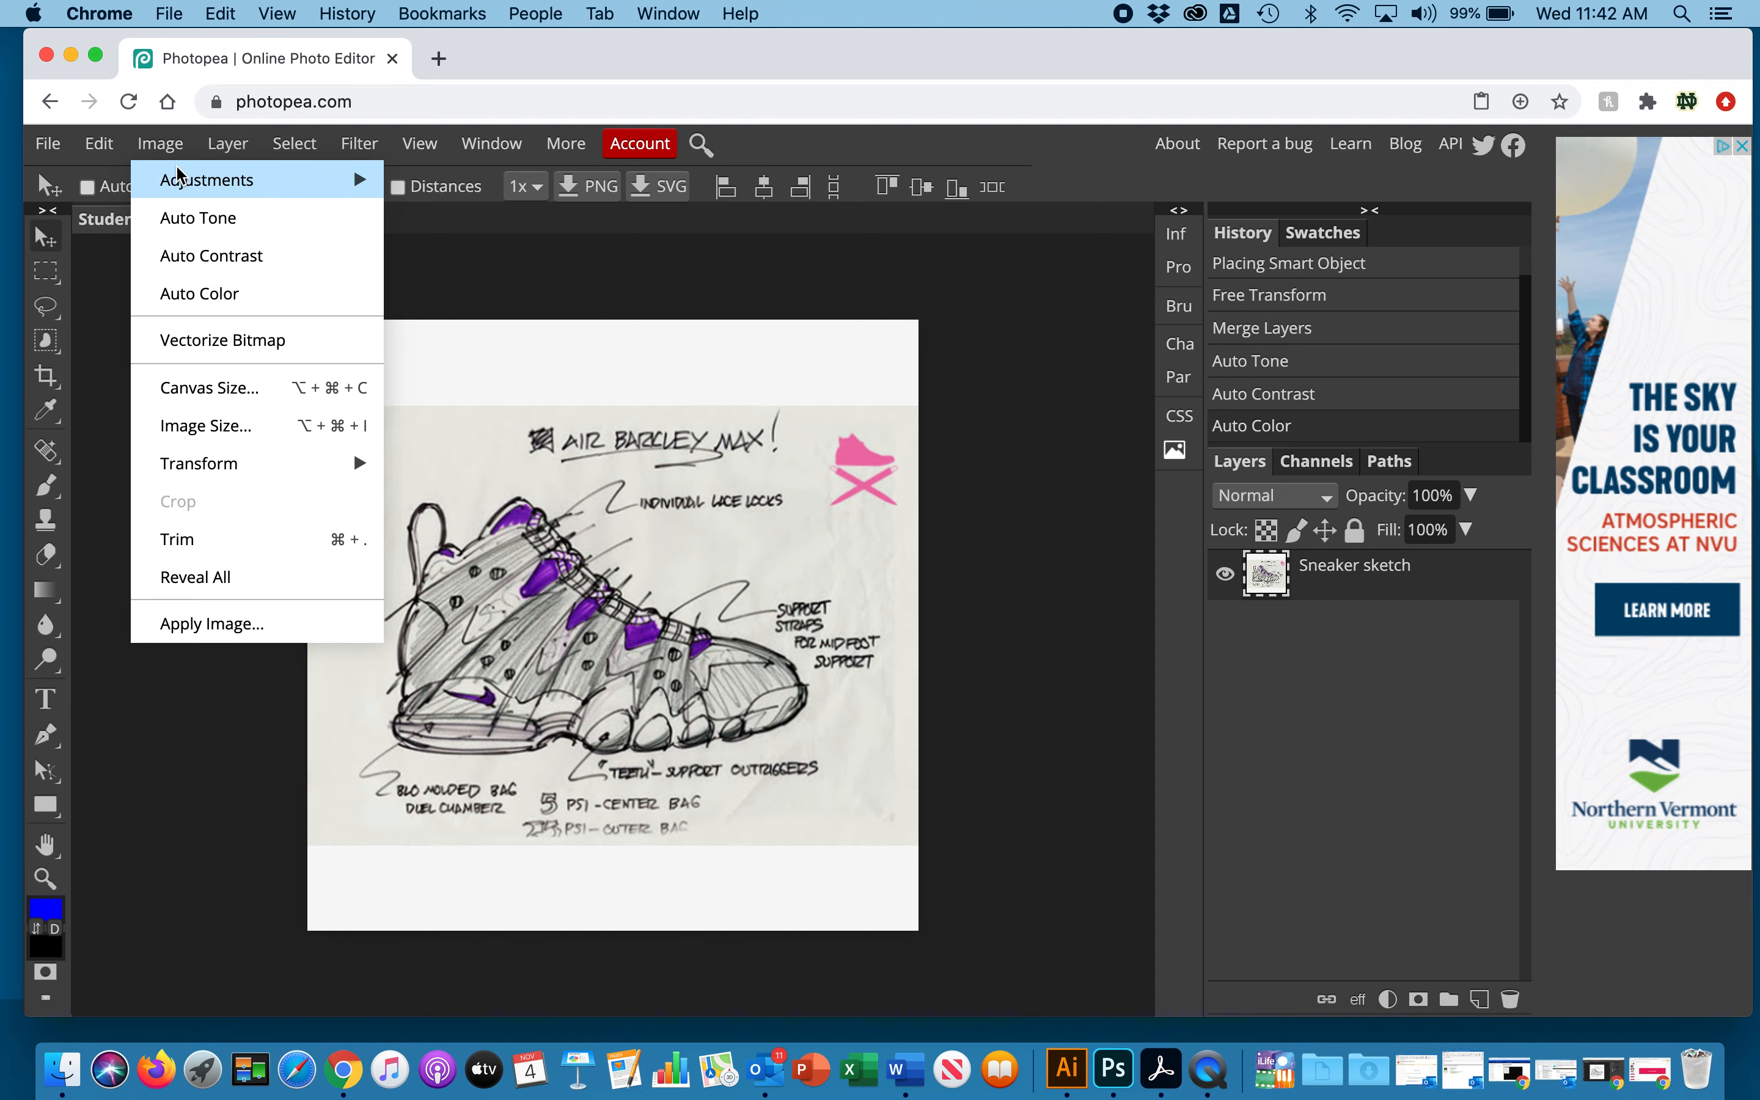
mouse_move(183, 182)
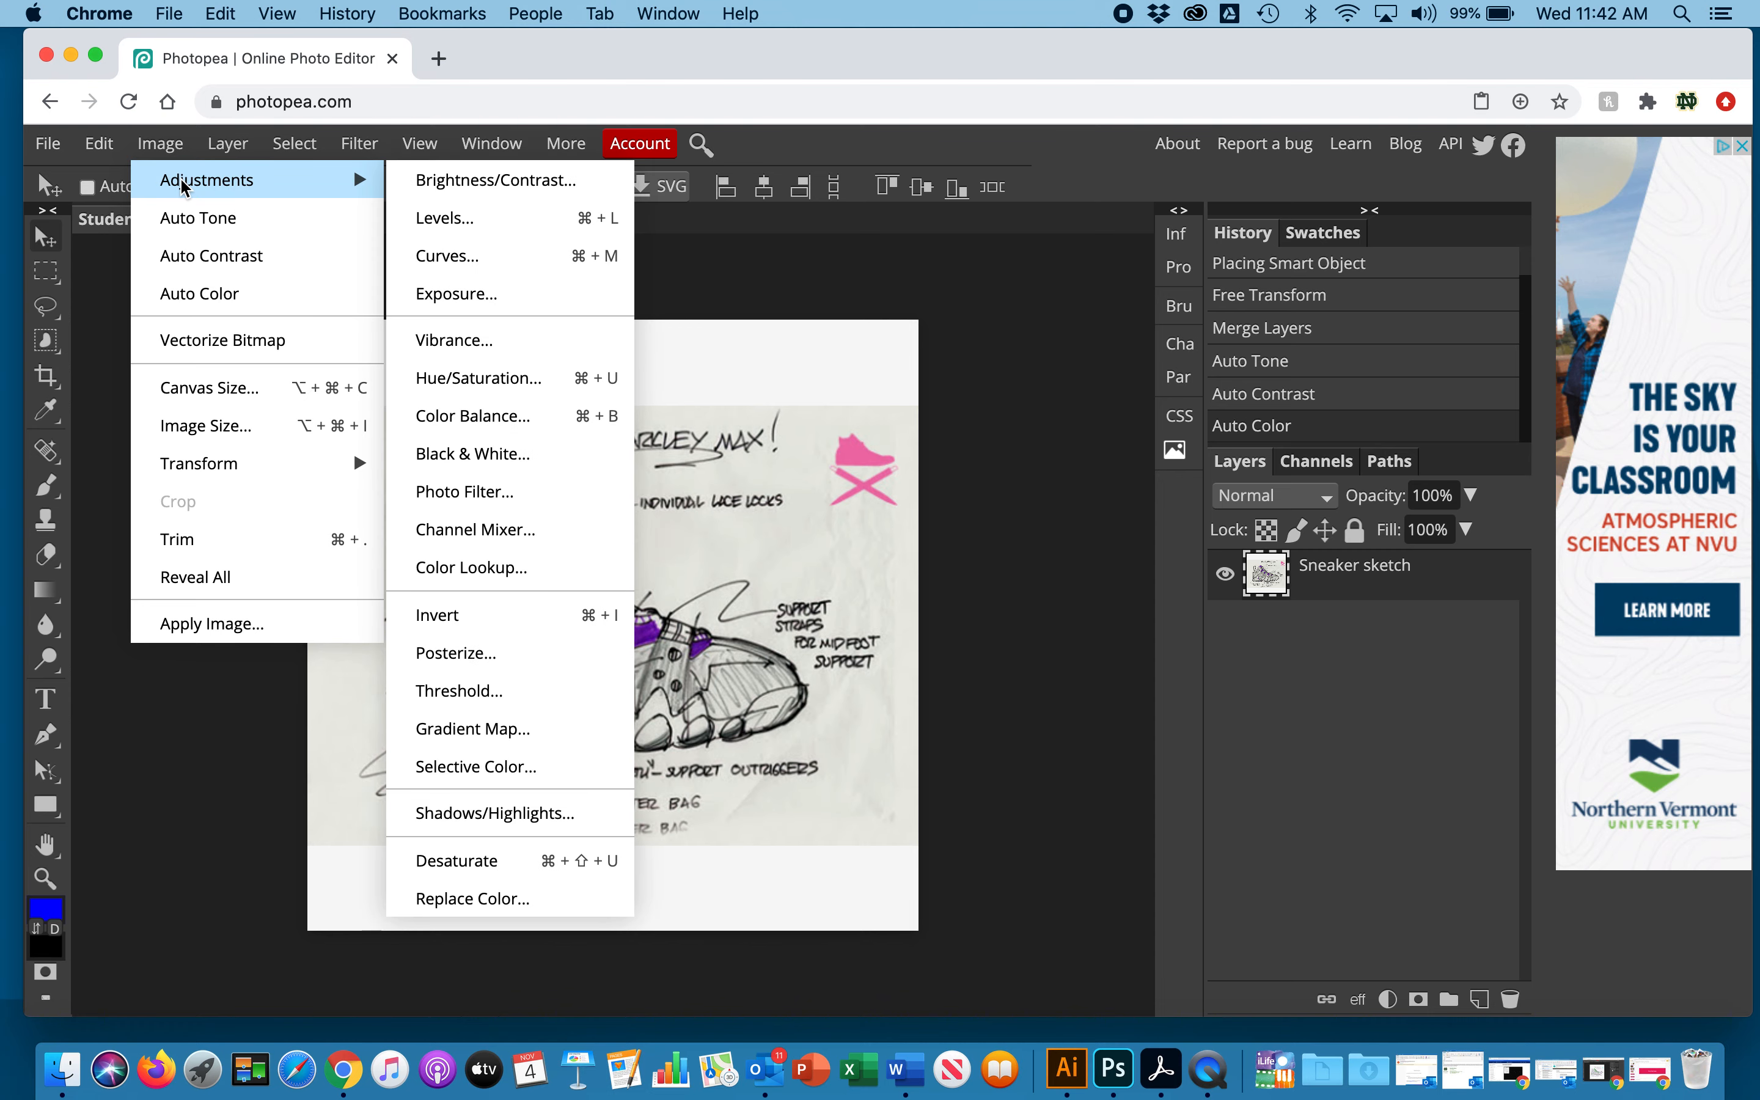
click(447, 183)
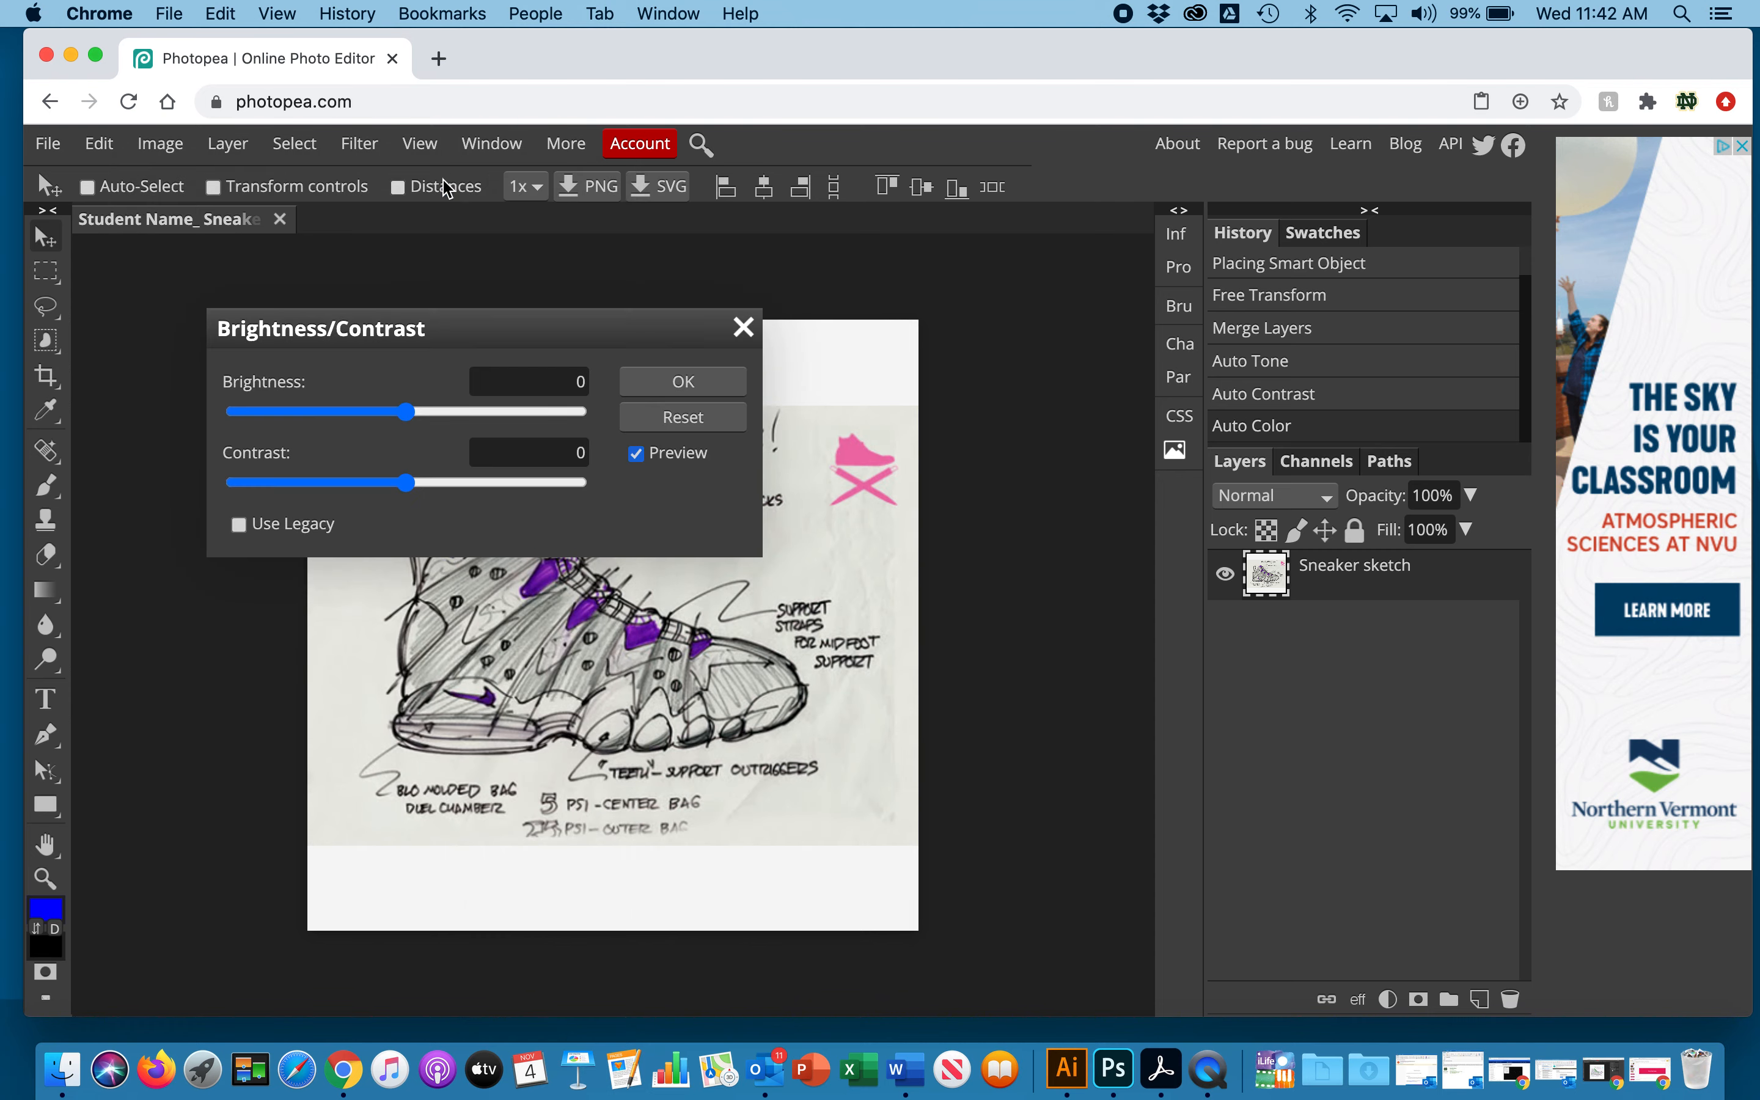
drag(600, 335, 1377, 669)
drag(1184, 747, 1270, 748)
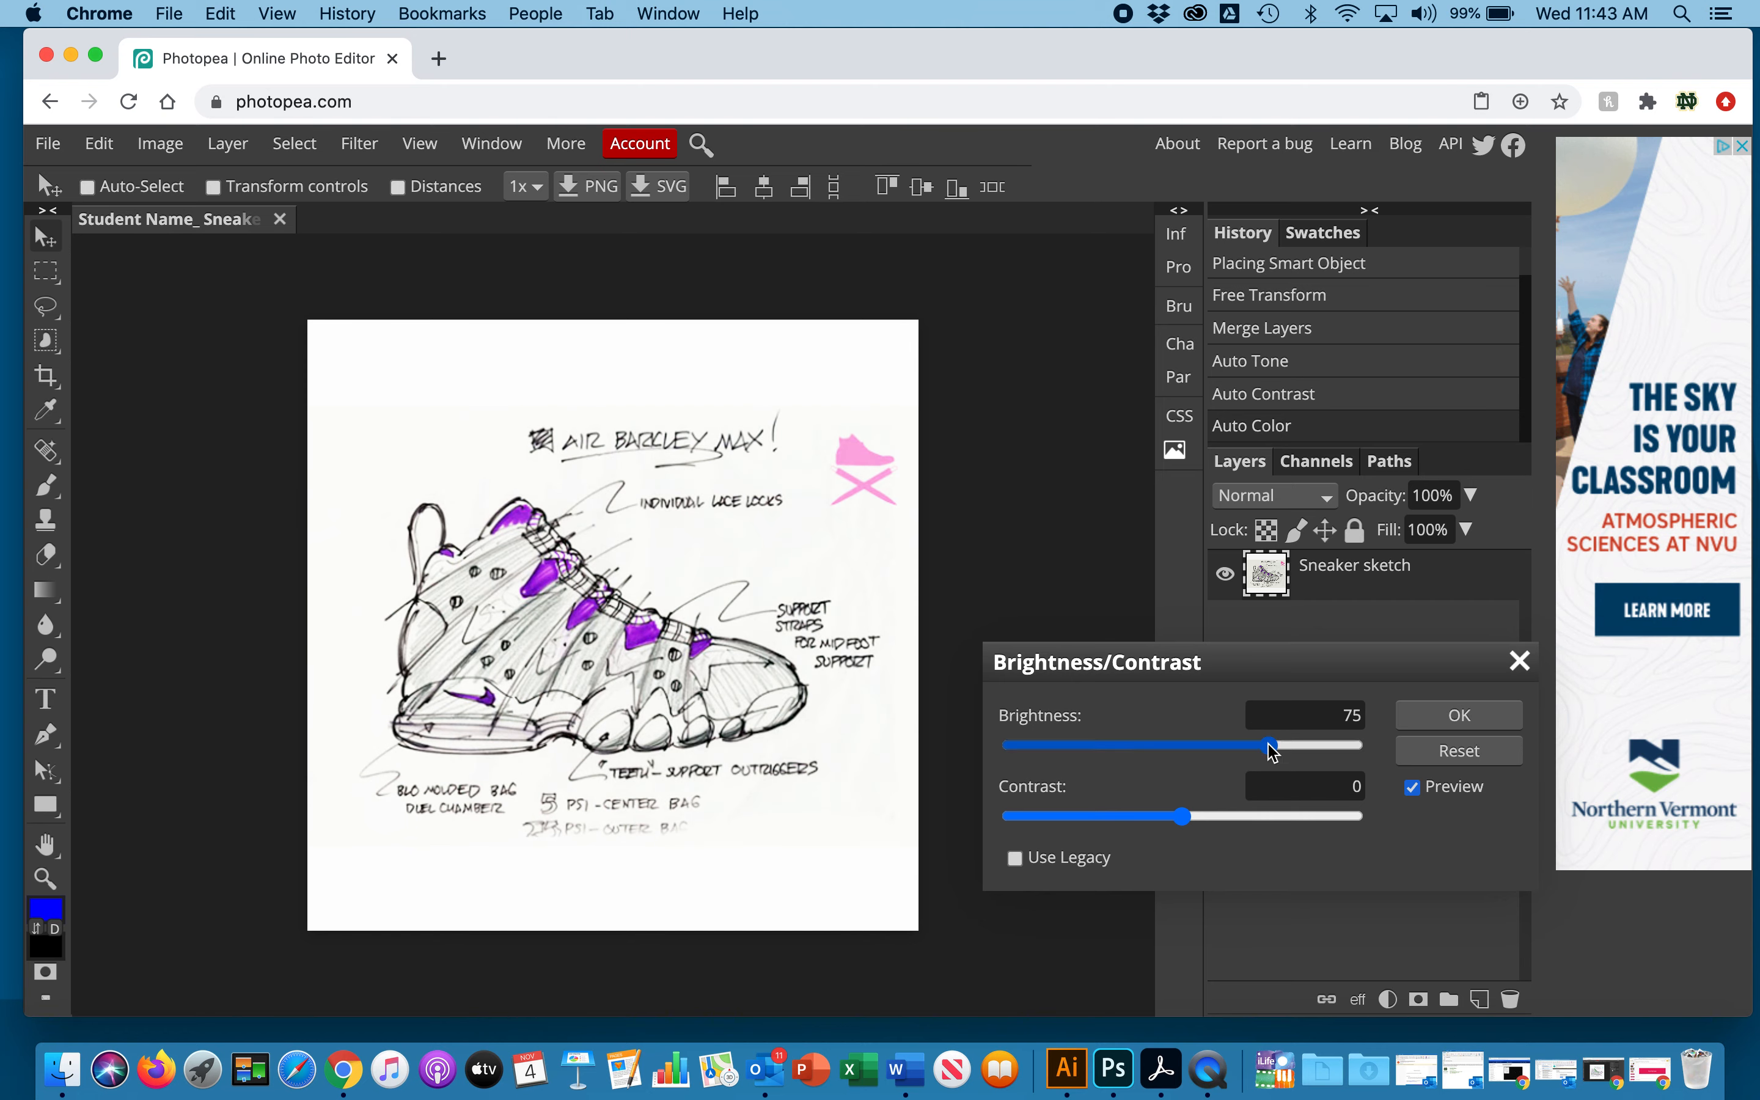
drag(1184, 819, 1140, 821)
click(1434, 726)
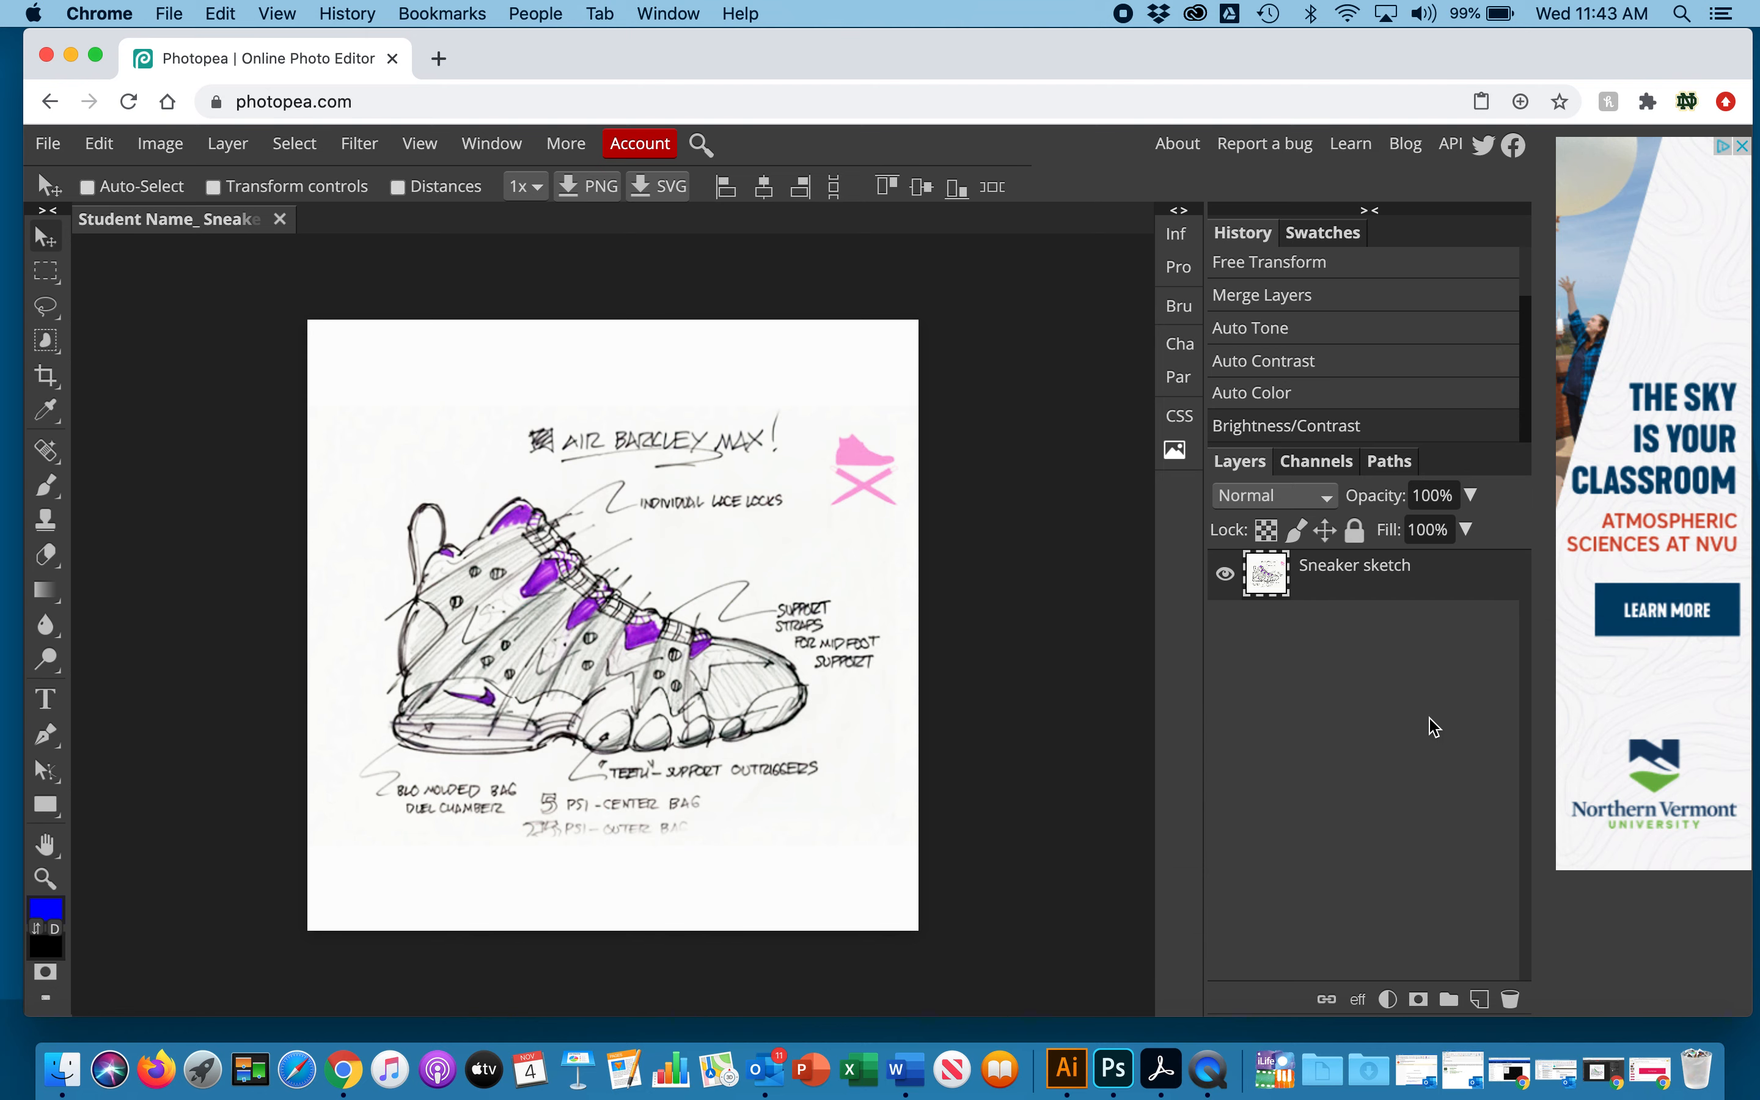
- Apply a Hue/Saturation adjustment to the sketch with hue -157, saturation -50 and lightness -2
click(161, 145)
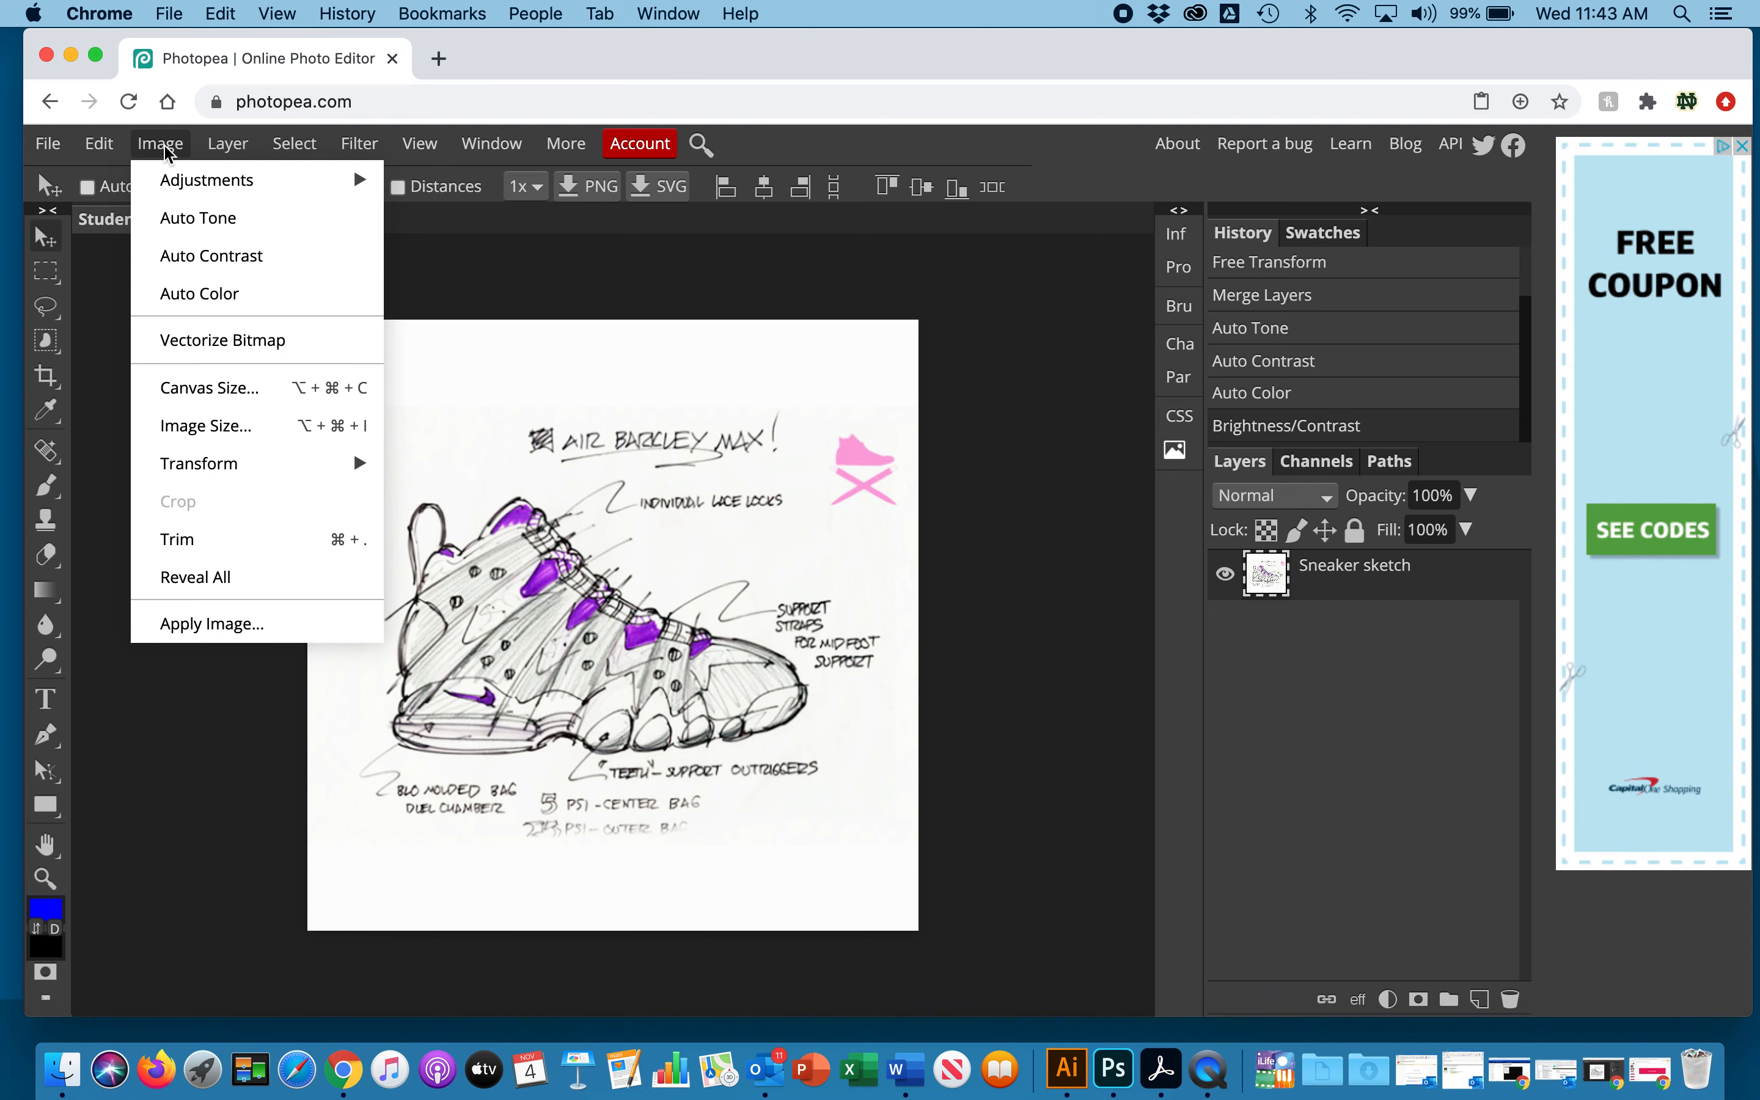
mouse_move(209, 191)
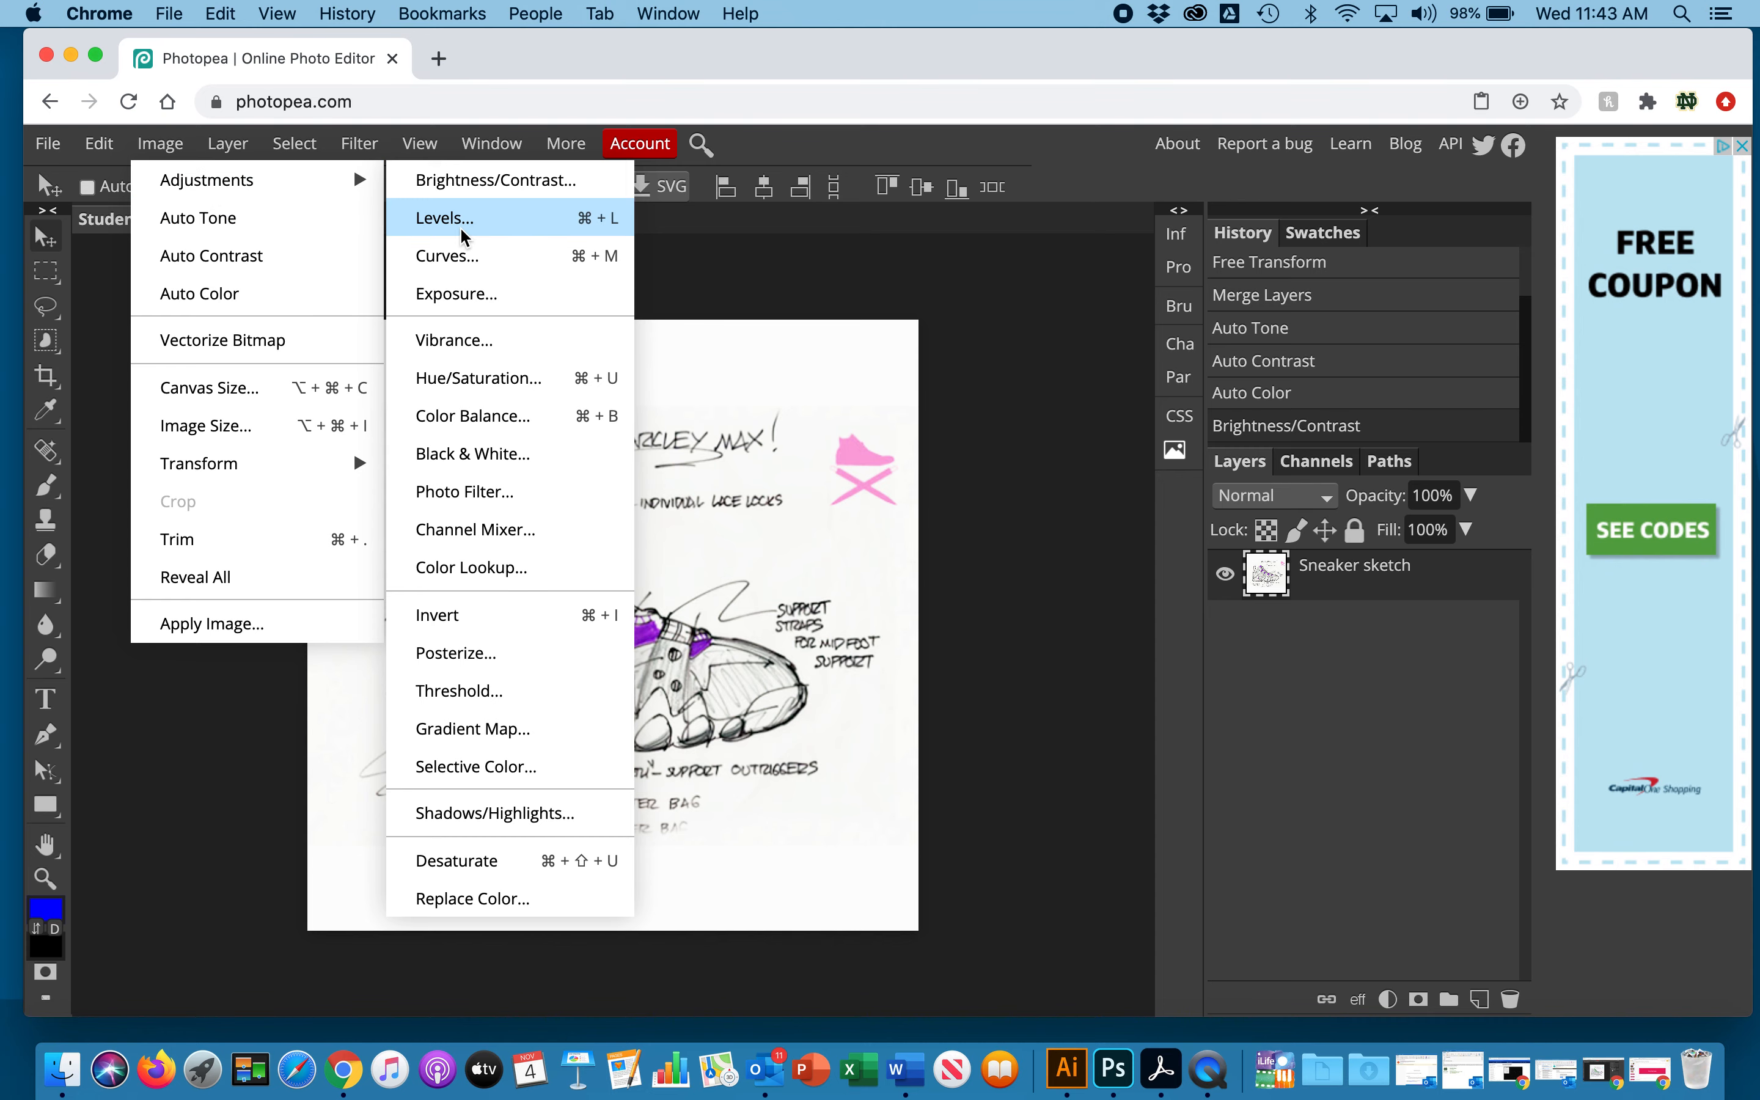
click(440, 379)
drag(478, 336, 1294, 486)
drag(1220, 610, 1071, 587)
drag(1228, 676, 1138, 668)
mouse_move(1222, 740)
mouse_down()
mouse_move(1339, 742)
mouse_move(1149, 743)
mouse_move(1222, 746)
mouse_up()
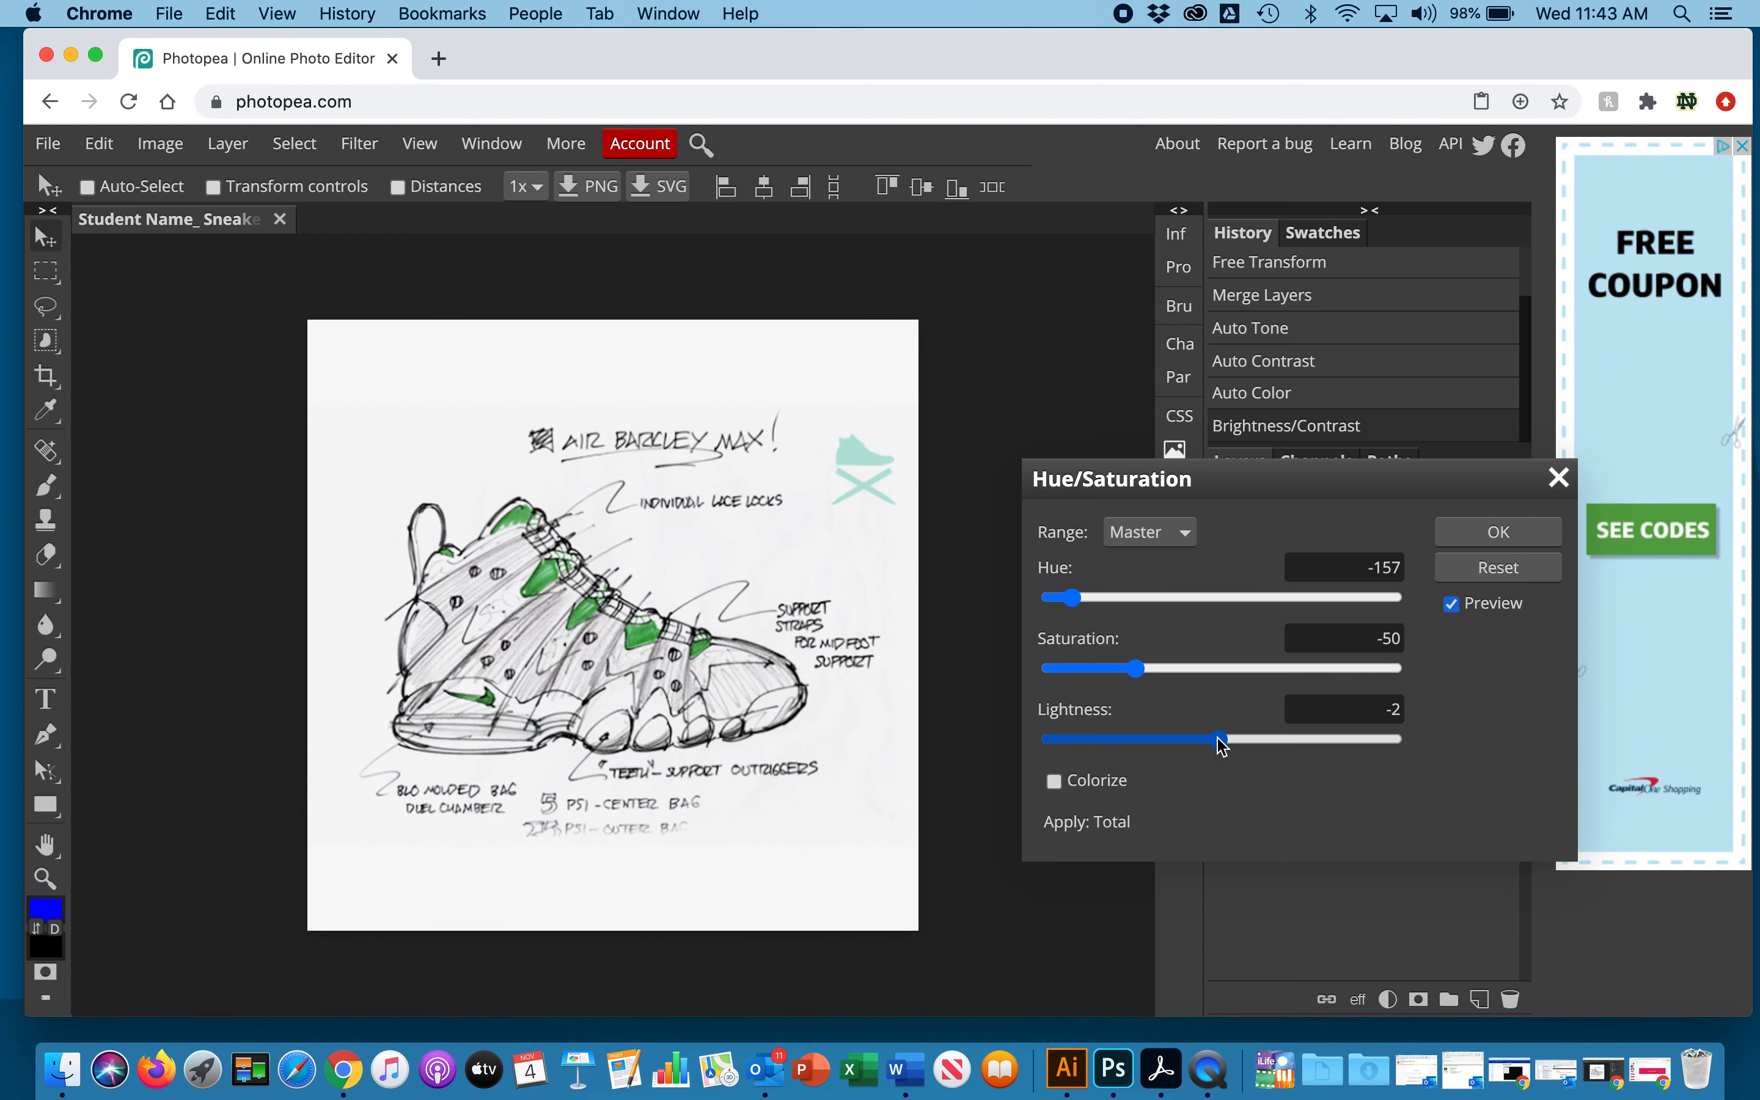
click(1497, 533)
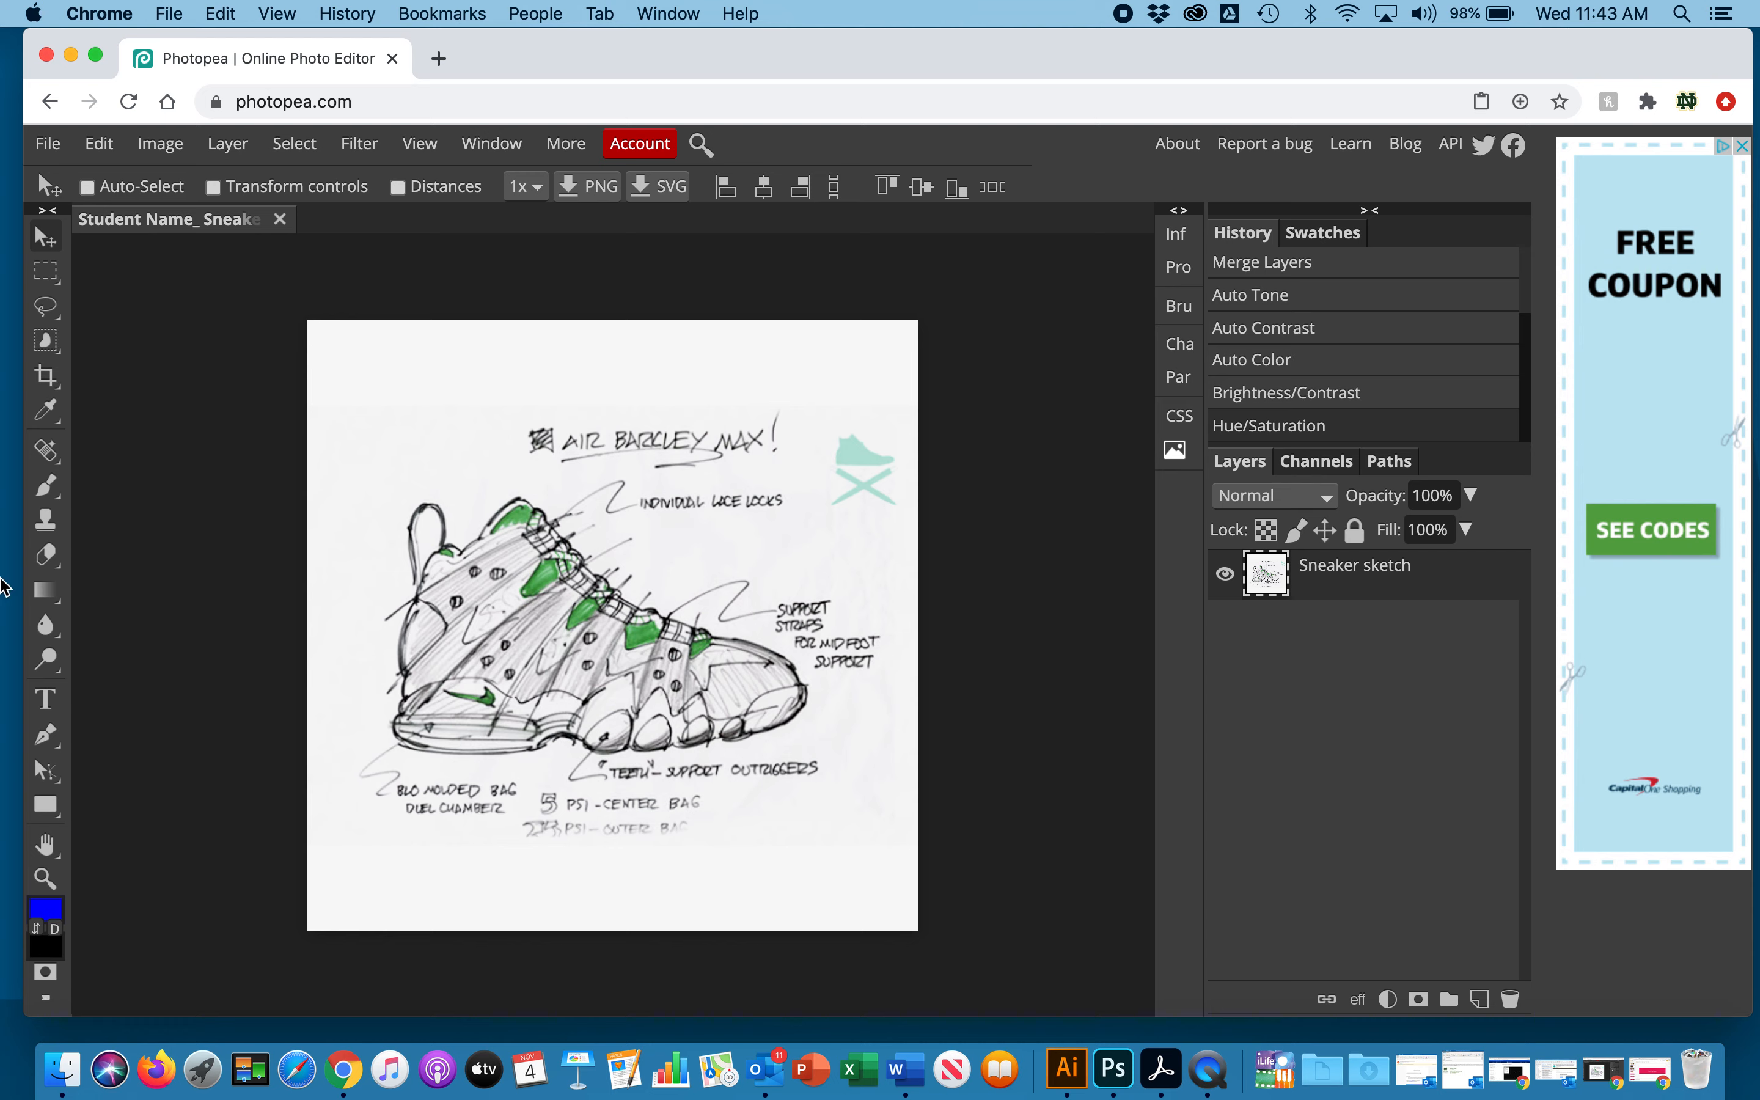
- Try a Color Balance adjustment on the sketch's shadows with red at 2, and dismiss it without applying
click(164, 146)
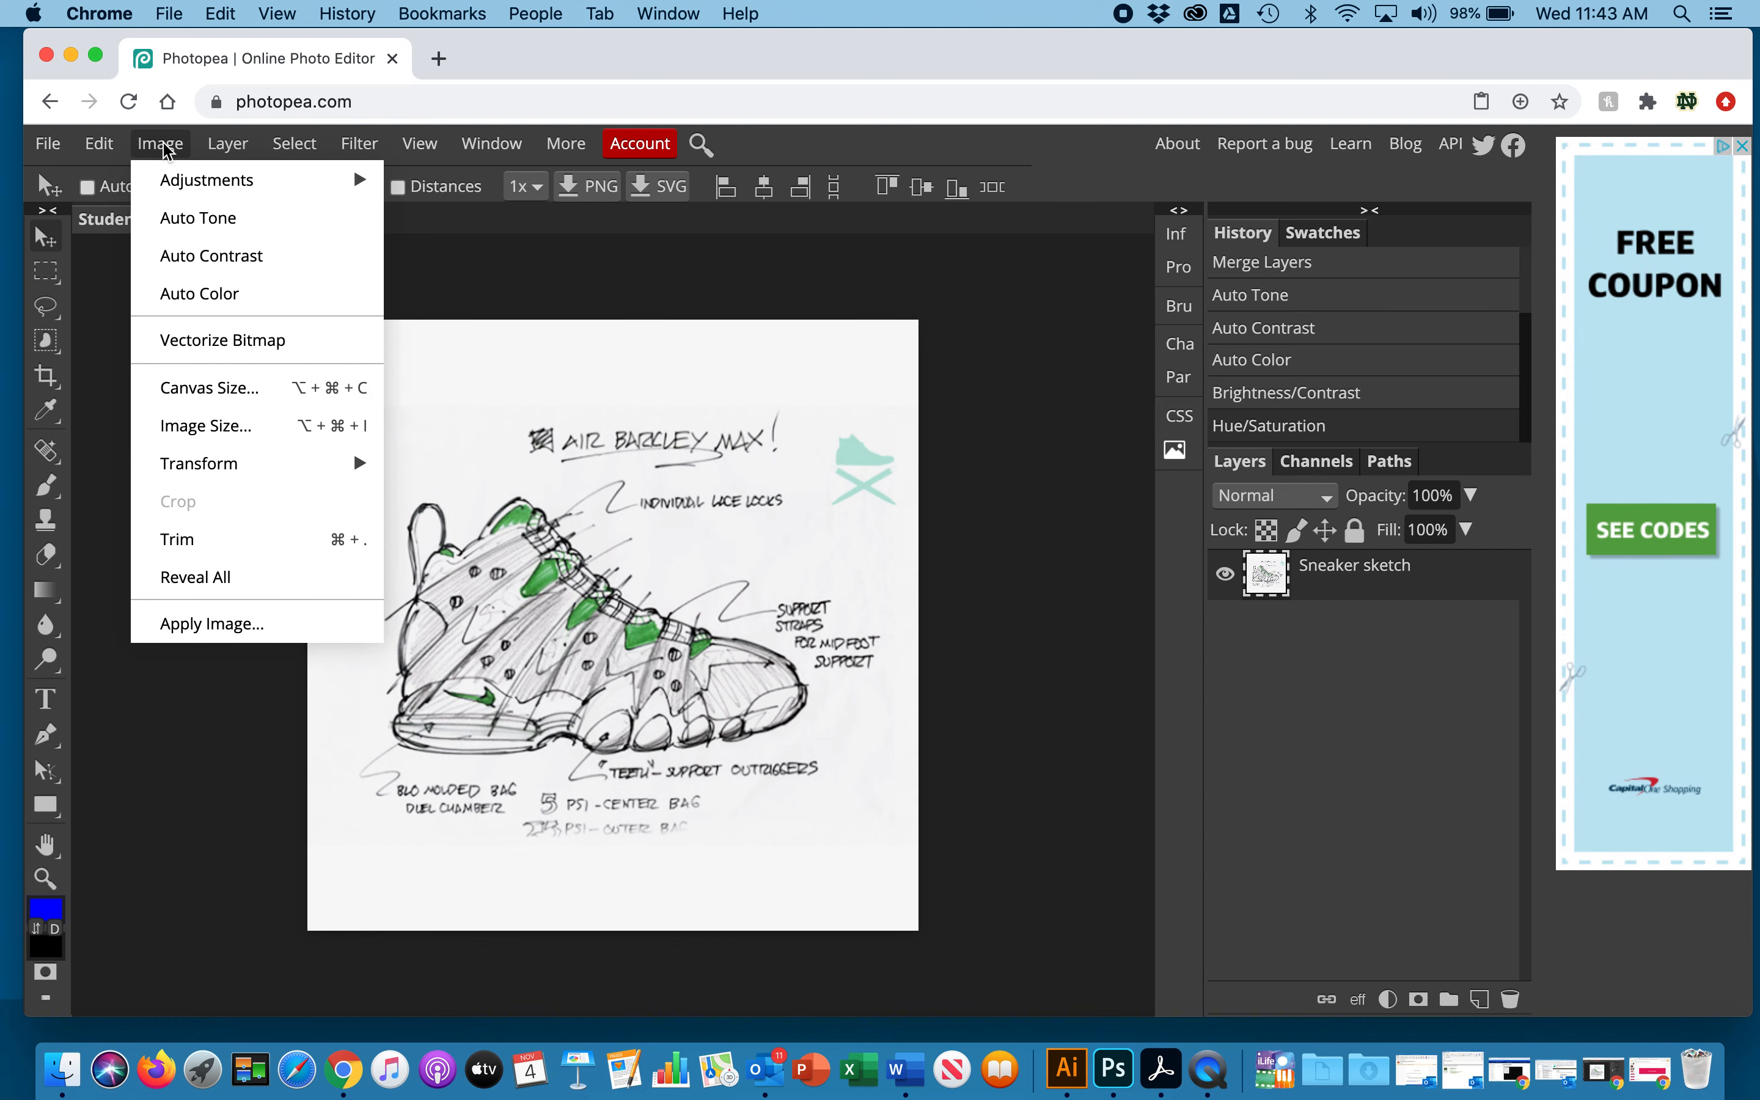
mouse_move(195, 183)
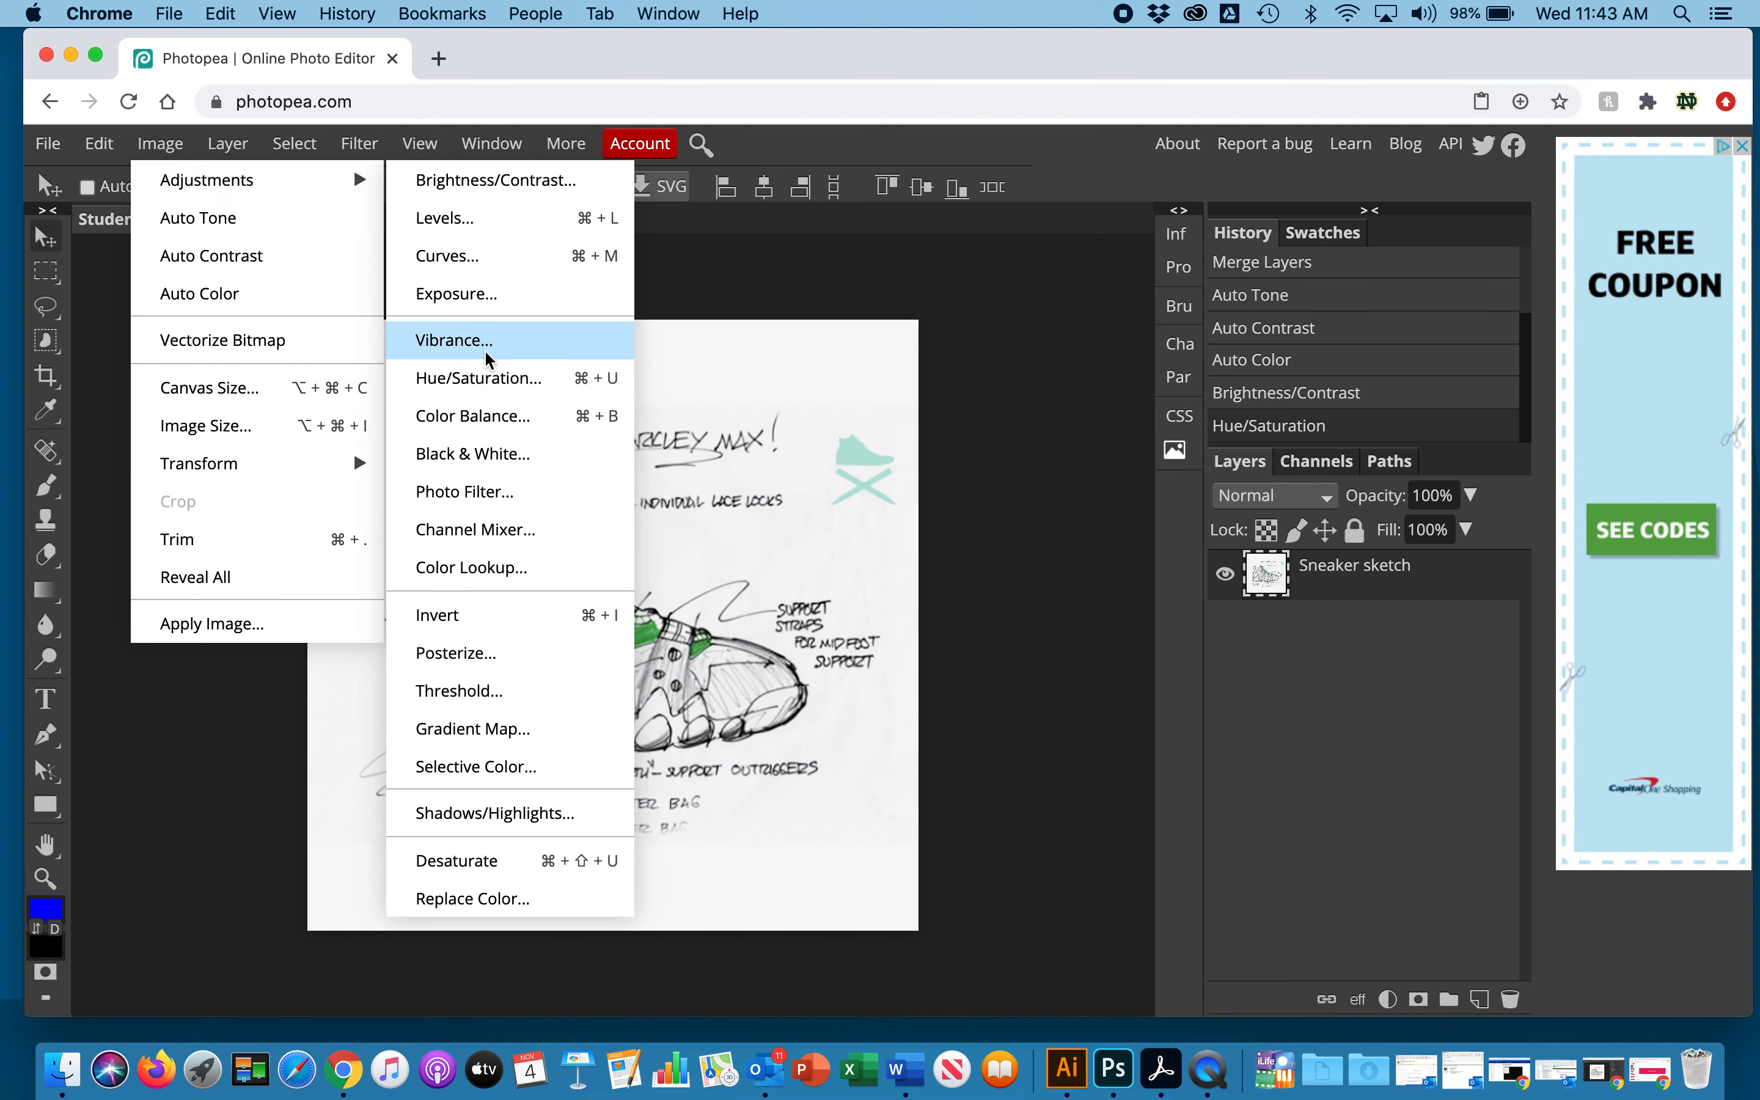
click(480, 412)
mouse_move(561, 326)
mouse_down()
mouse_move(1088, 416)
mouse_move(1335, 391)
mouse_up()
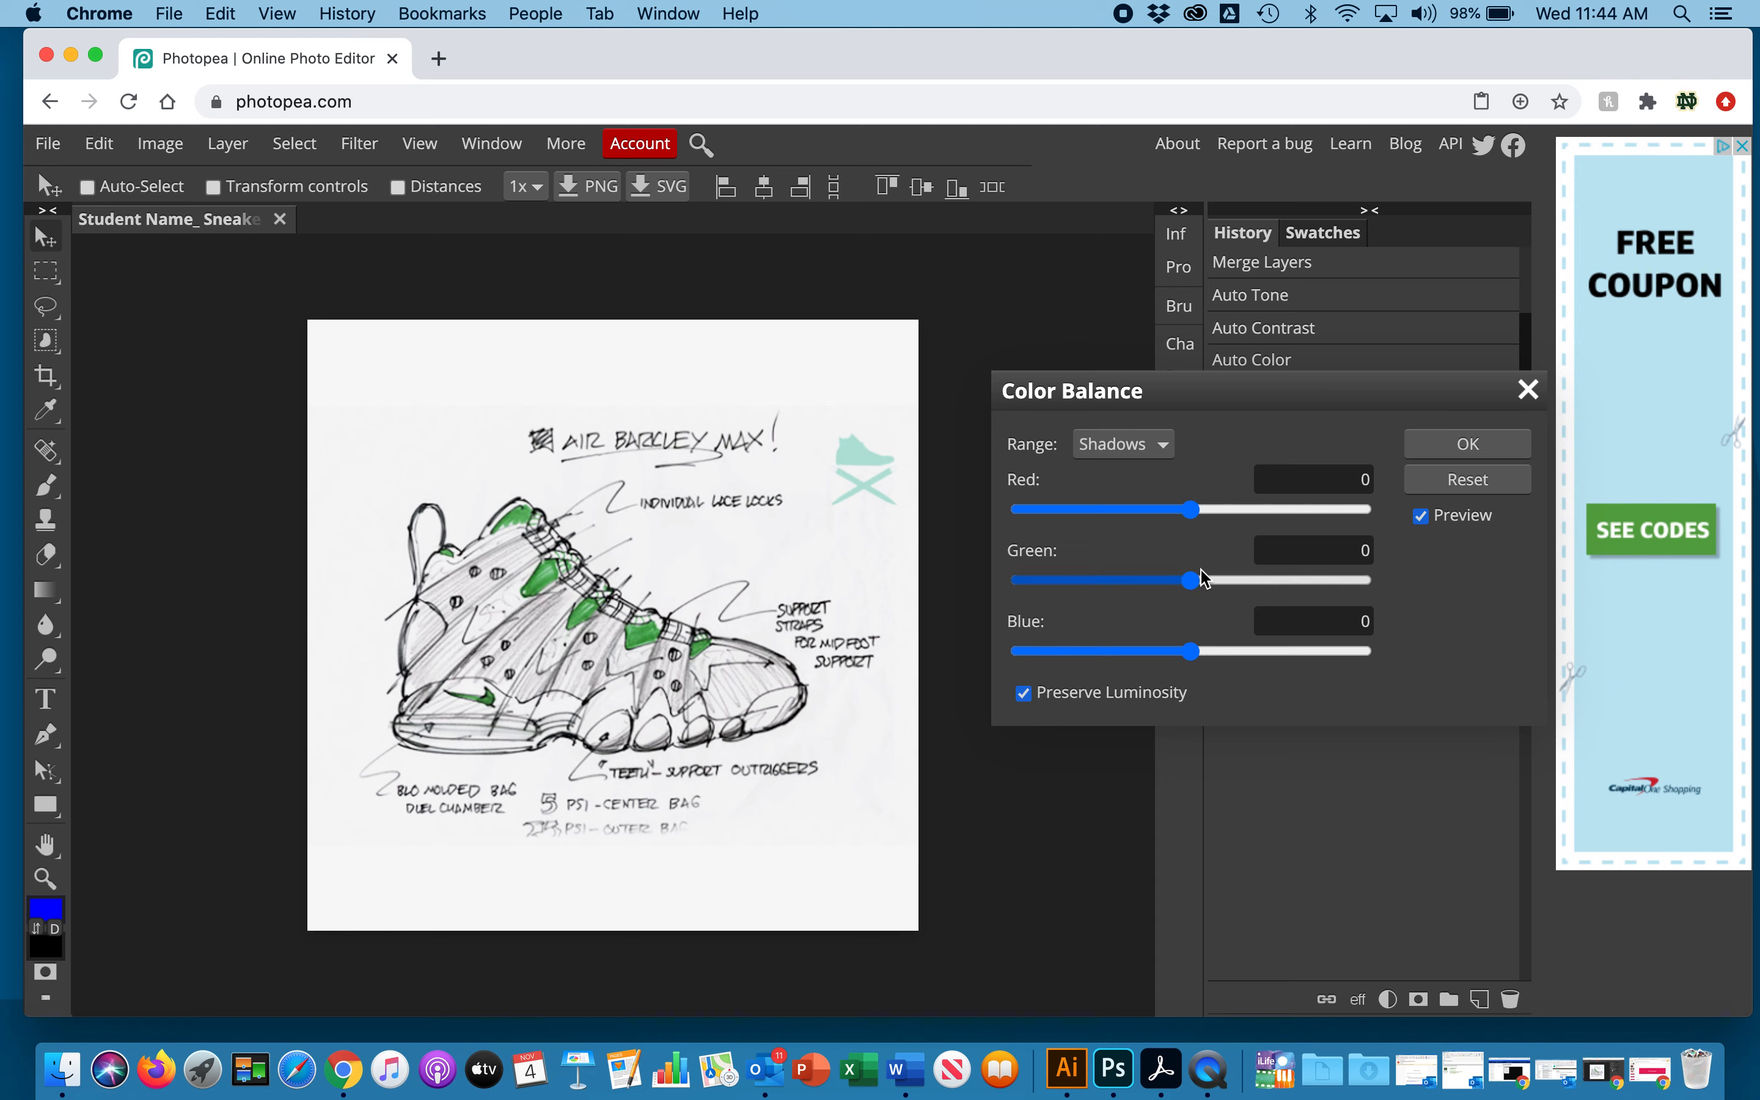
click(1192, 513)
mouse_move(1193, 520)
mouse_down()
mouse_move(1146, 516)
mouse_move(1371, 515)
mouse_move(1068, 519)
mouse_move(1195, 514)
mouse_up()
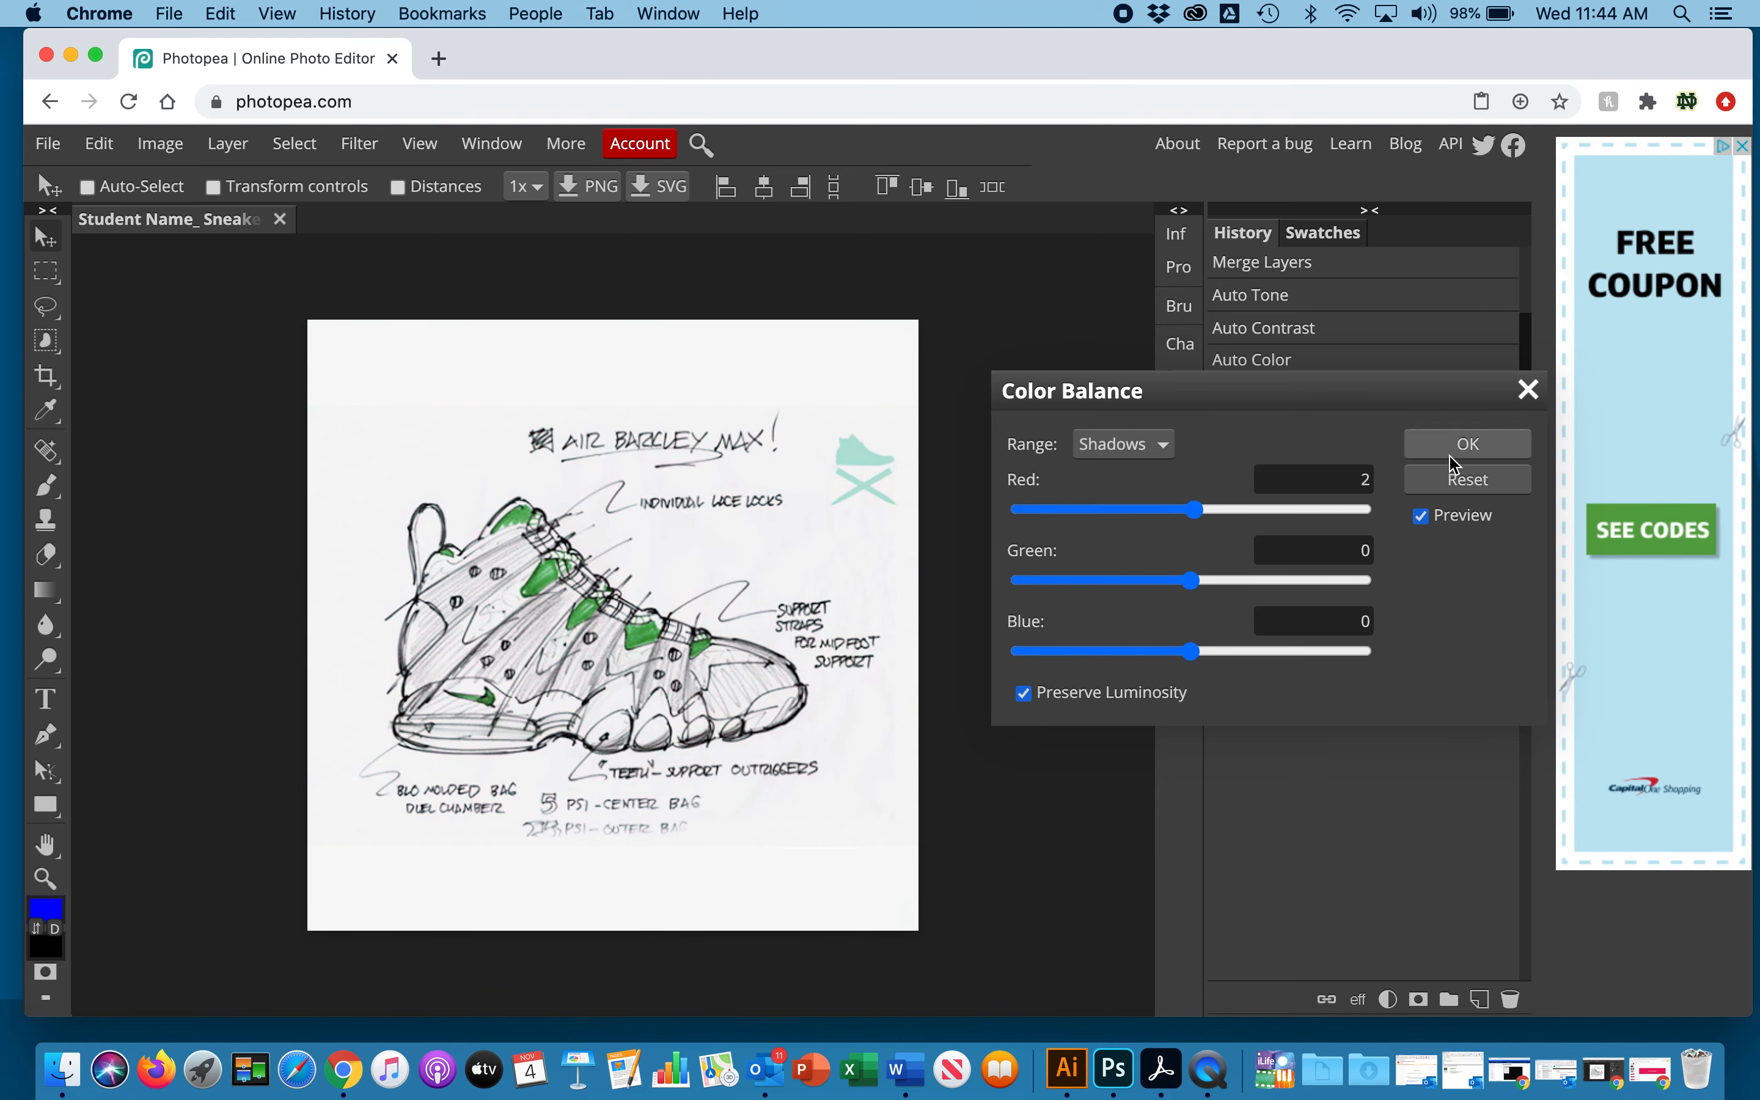
click(1528, 390)
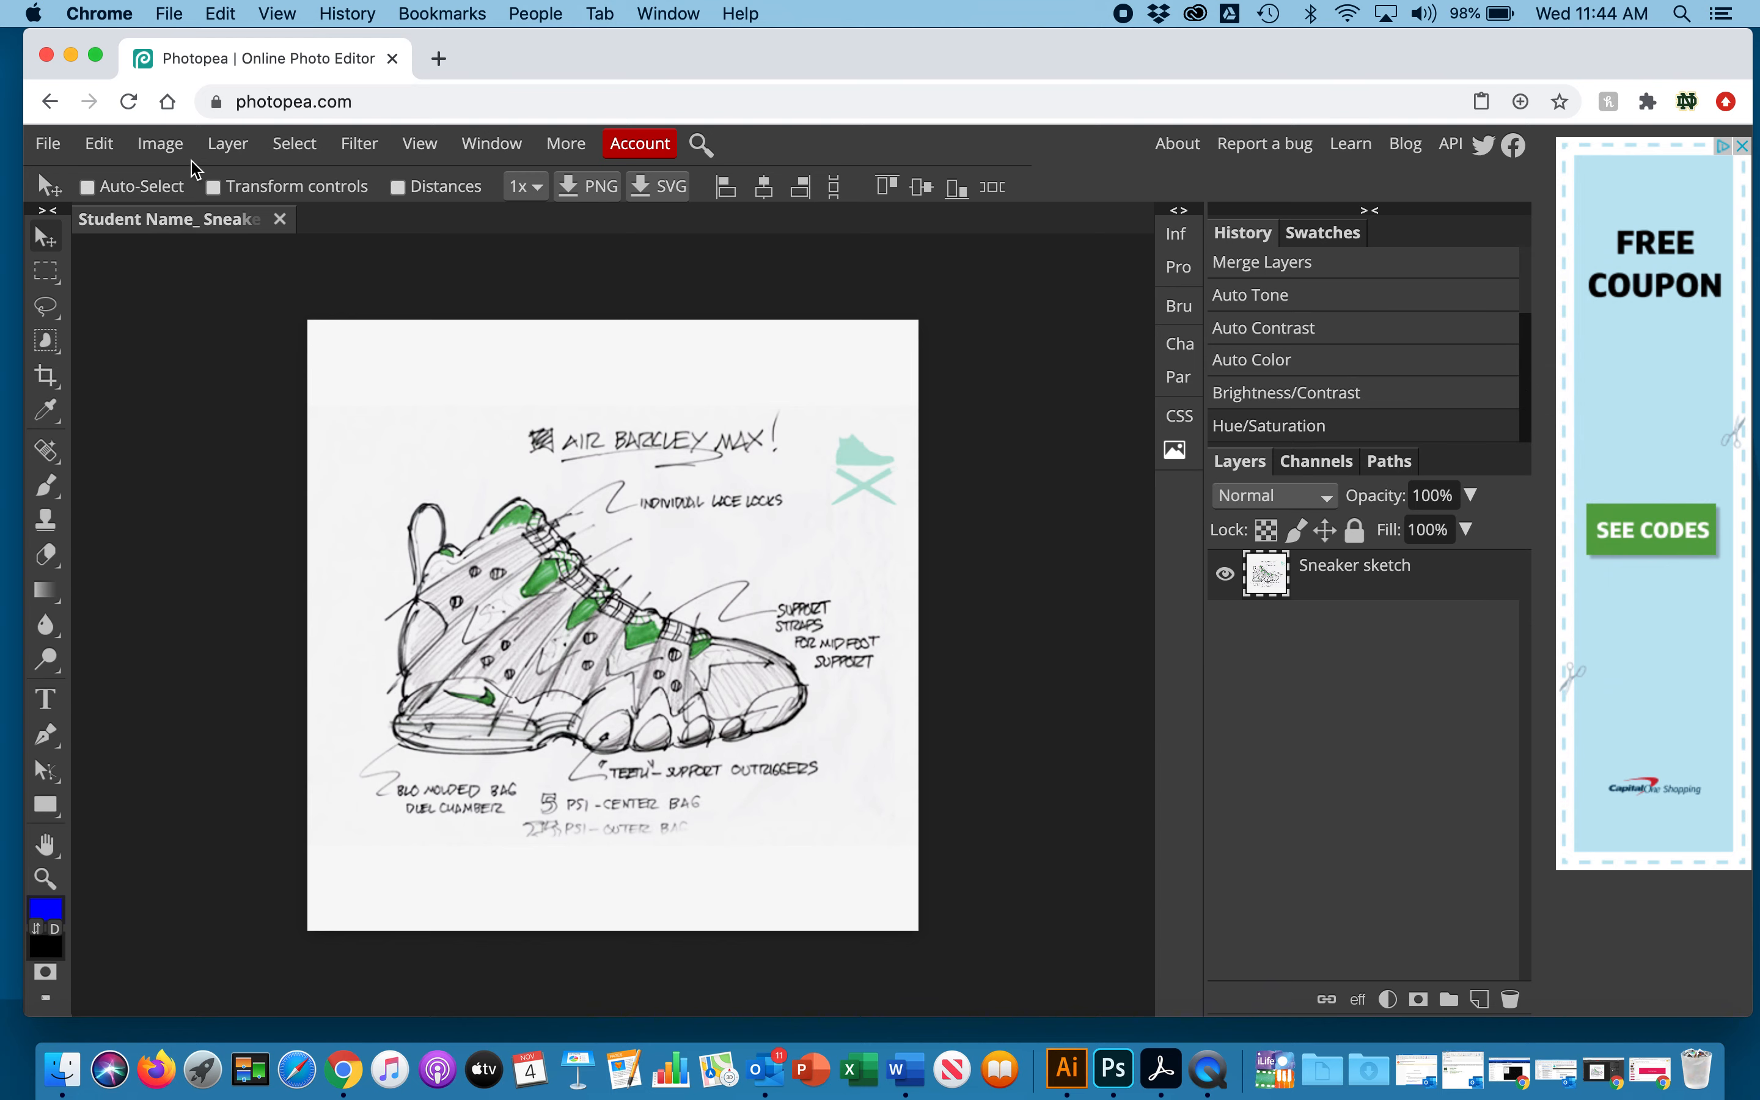
- Try a Vibrance adjustment on the sketch with vibrance 3 and saturation -34, and dismiss it without applying
click(160, 143)
mouse_move(198, 191)
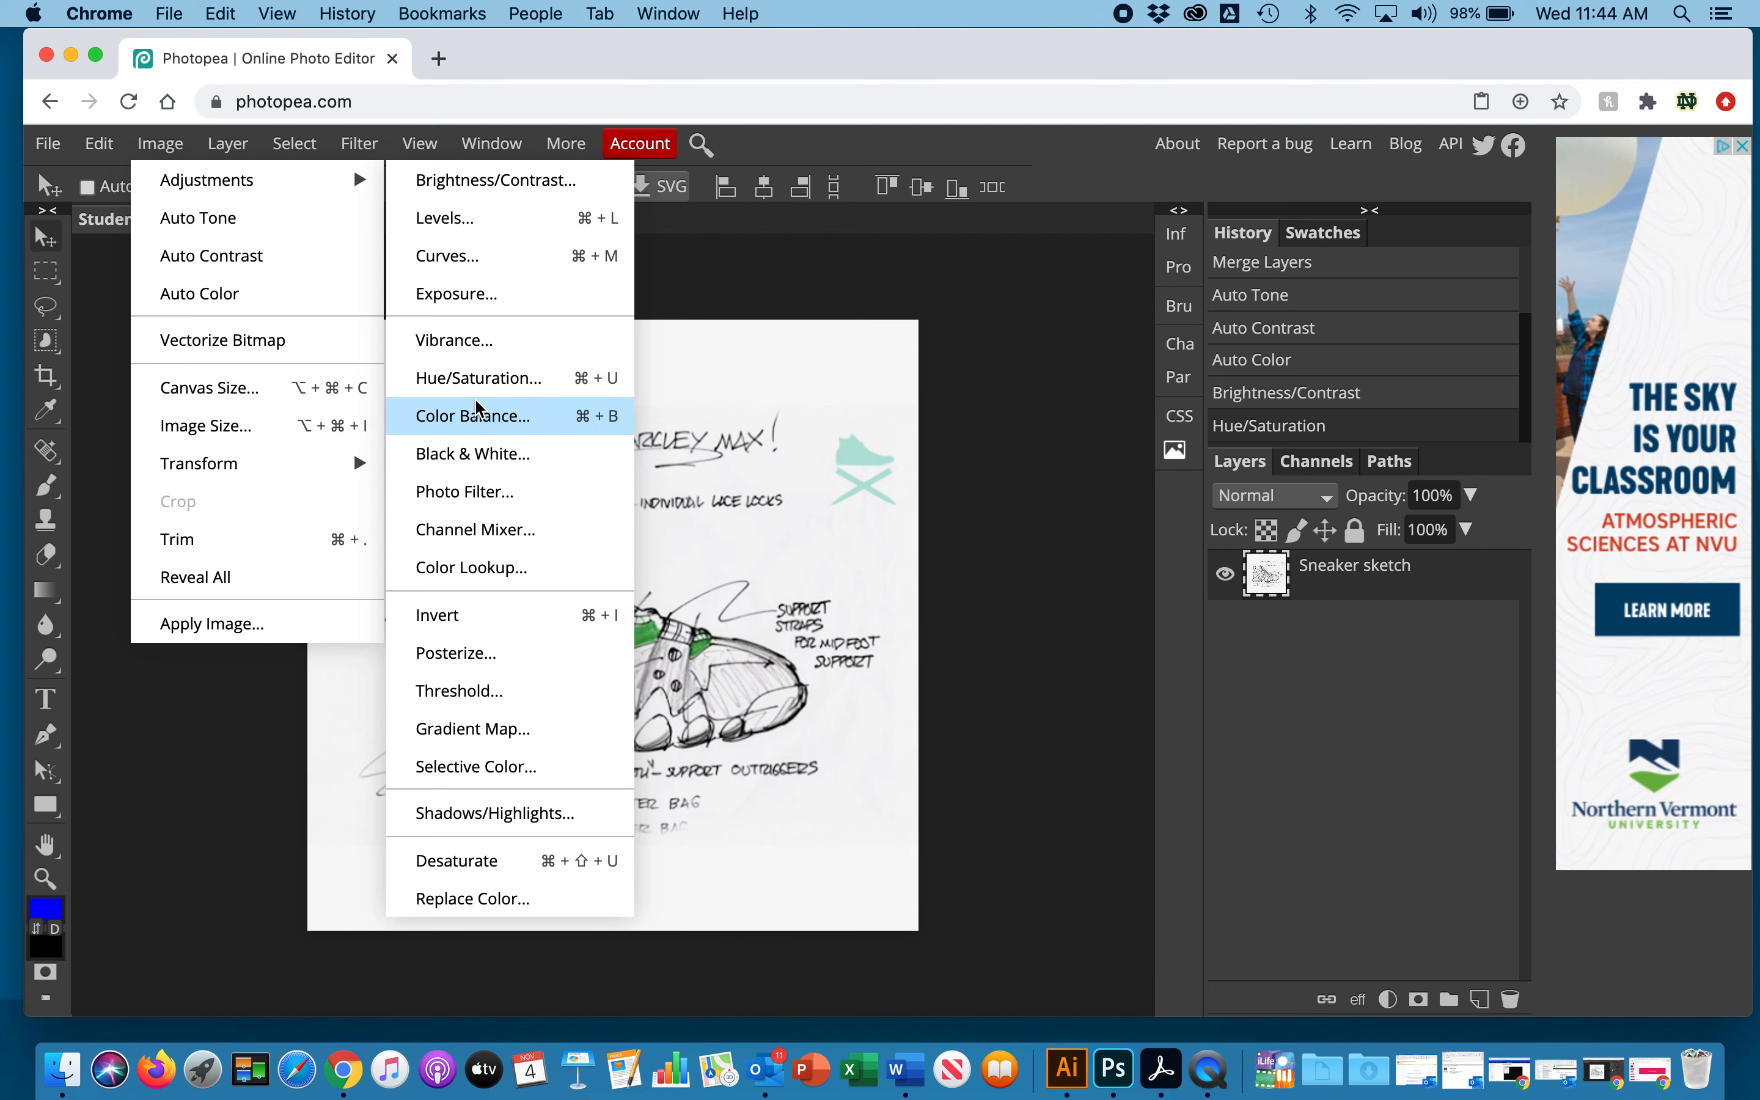
click(466, 342)
drag(407, 412, 362, 489)
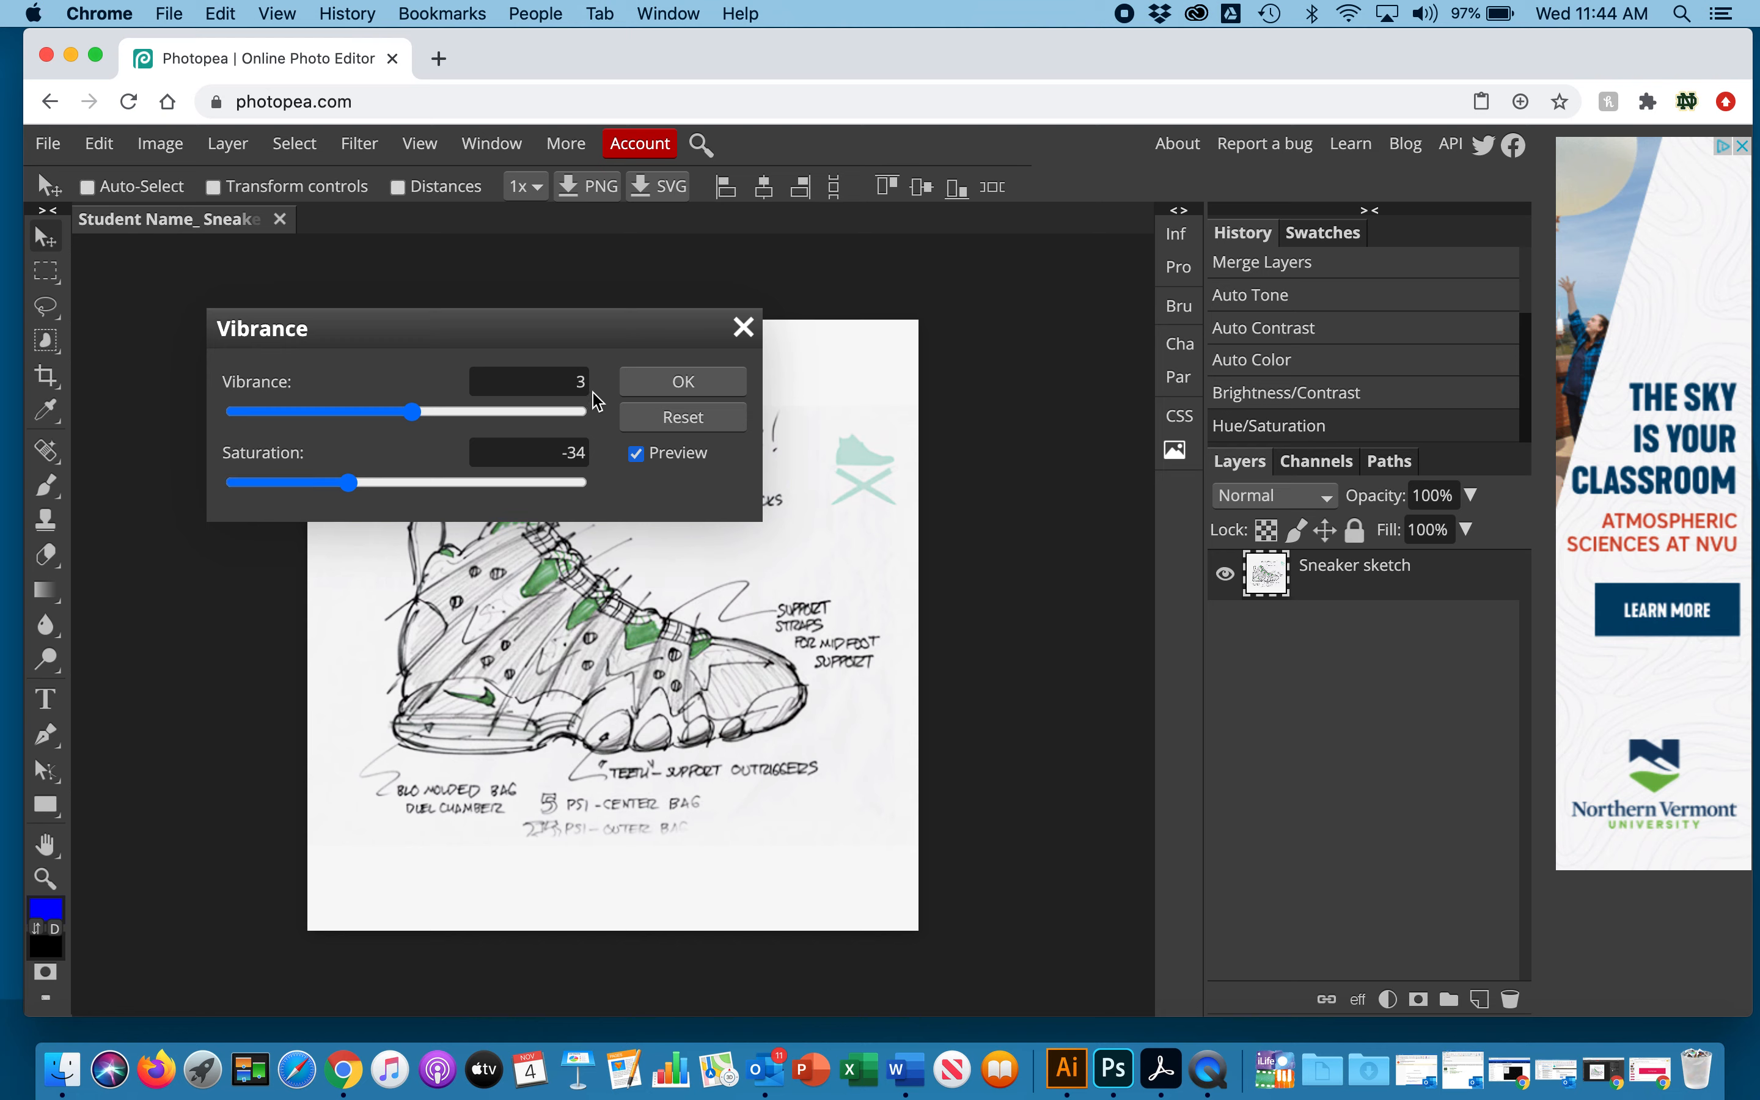
click(745, 329)
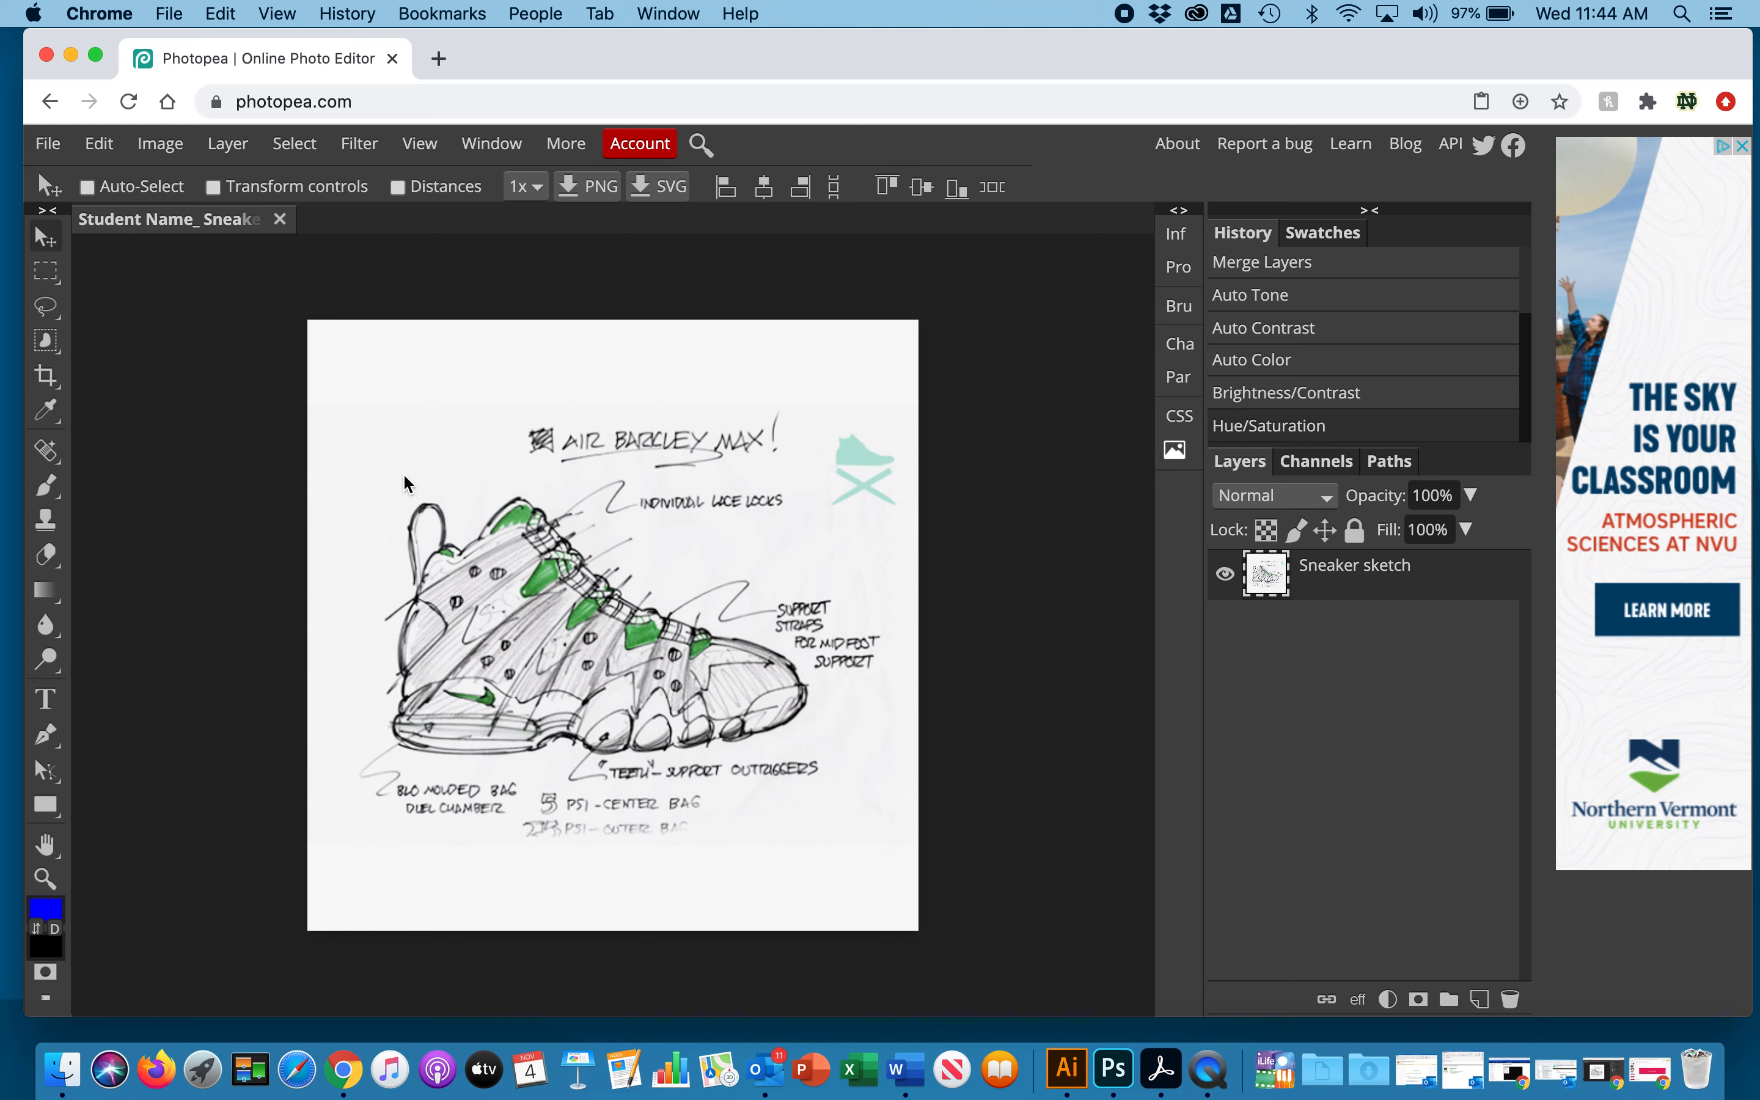
- Apply the basic Sharpen filter to the sneaker sketch
click(370, 149)
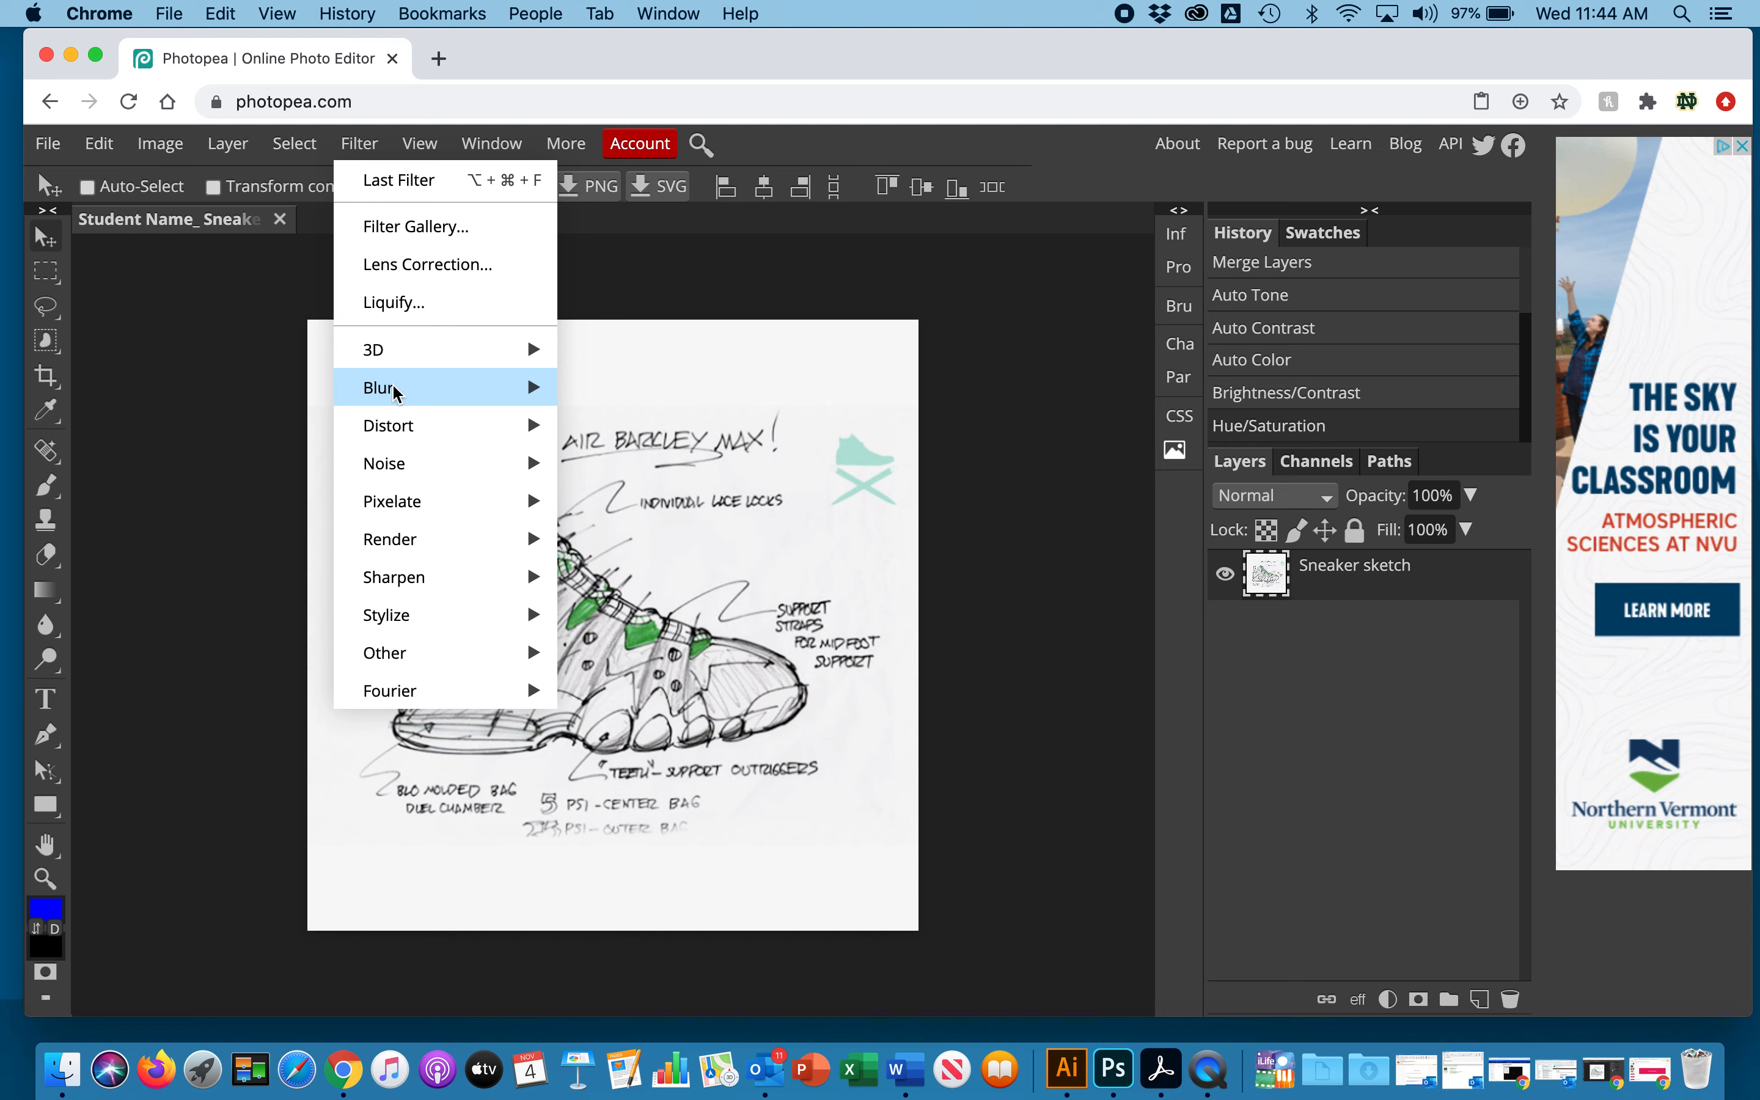
mouse_move(398, 576)
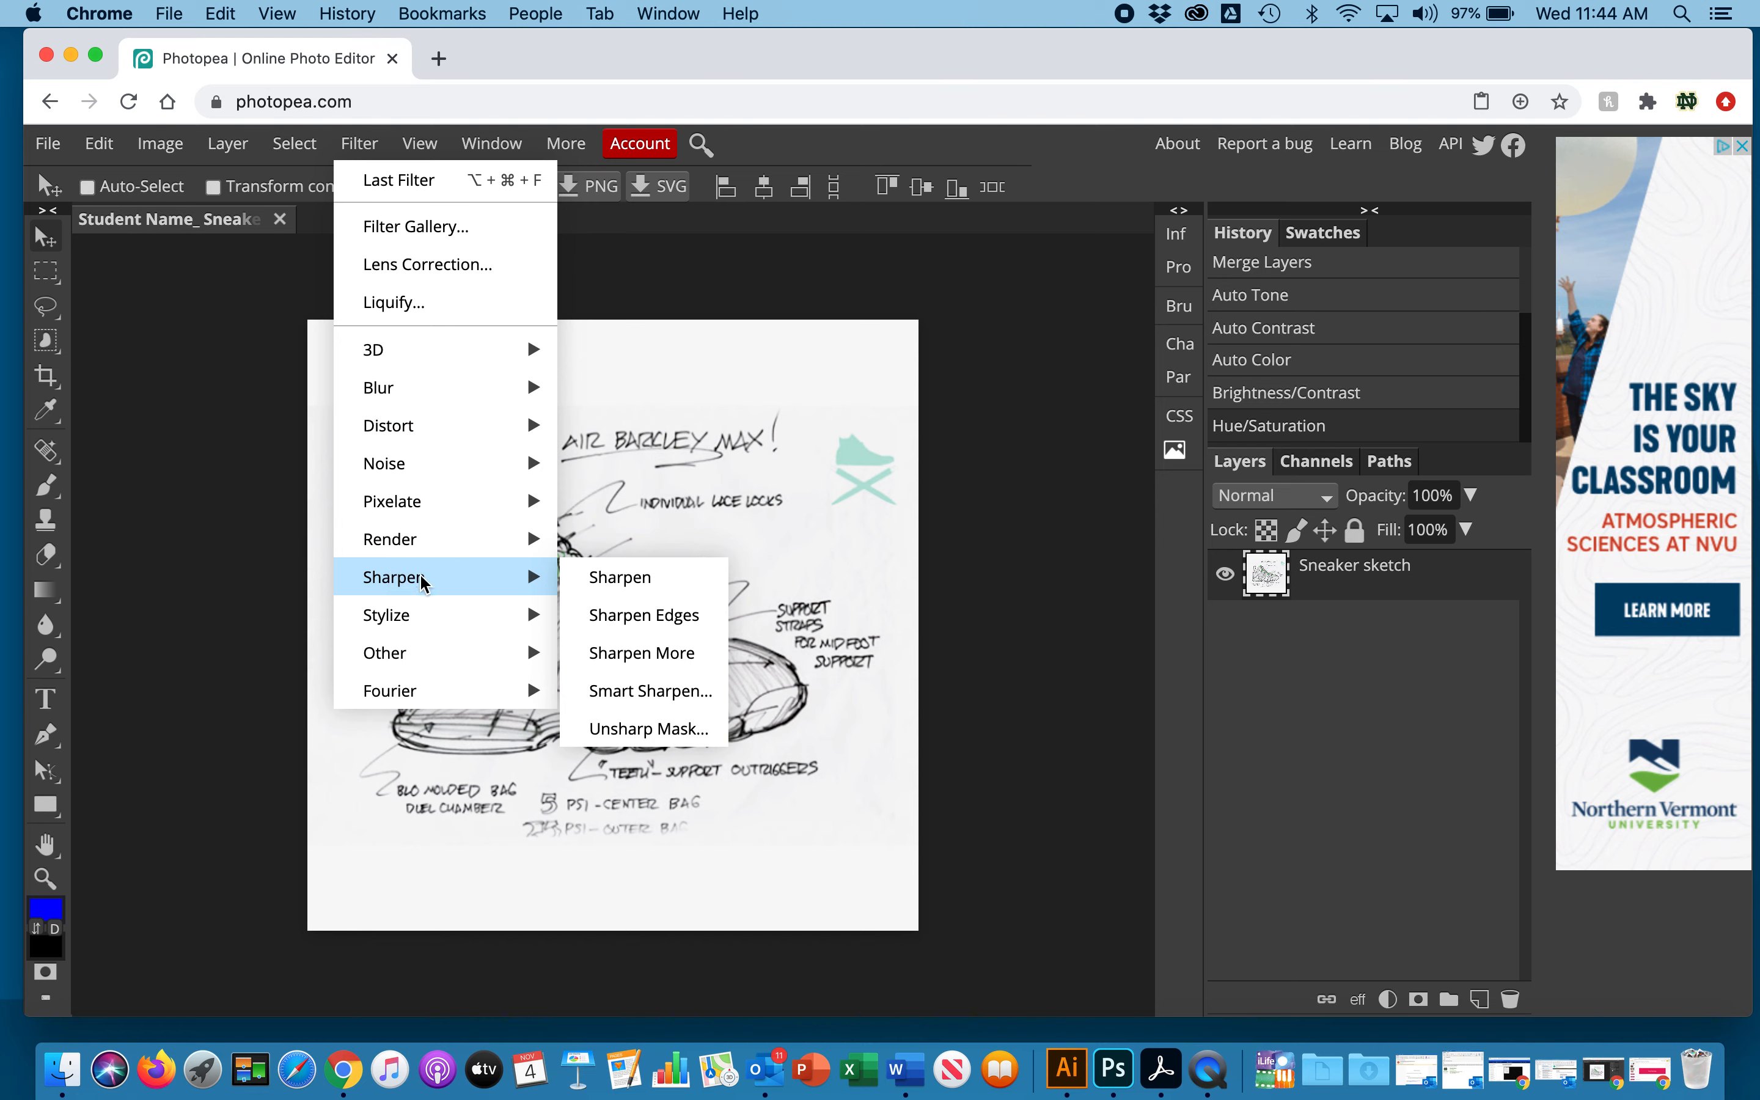
click(632, 590)
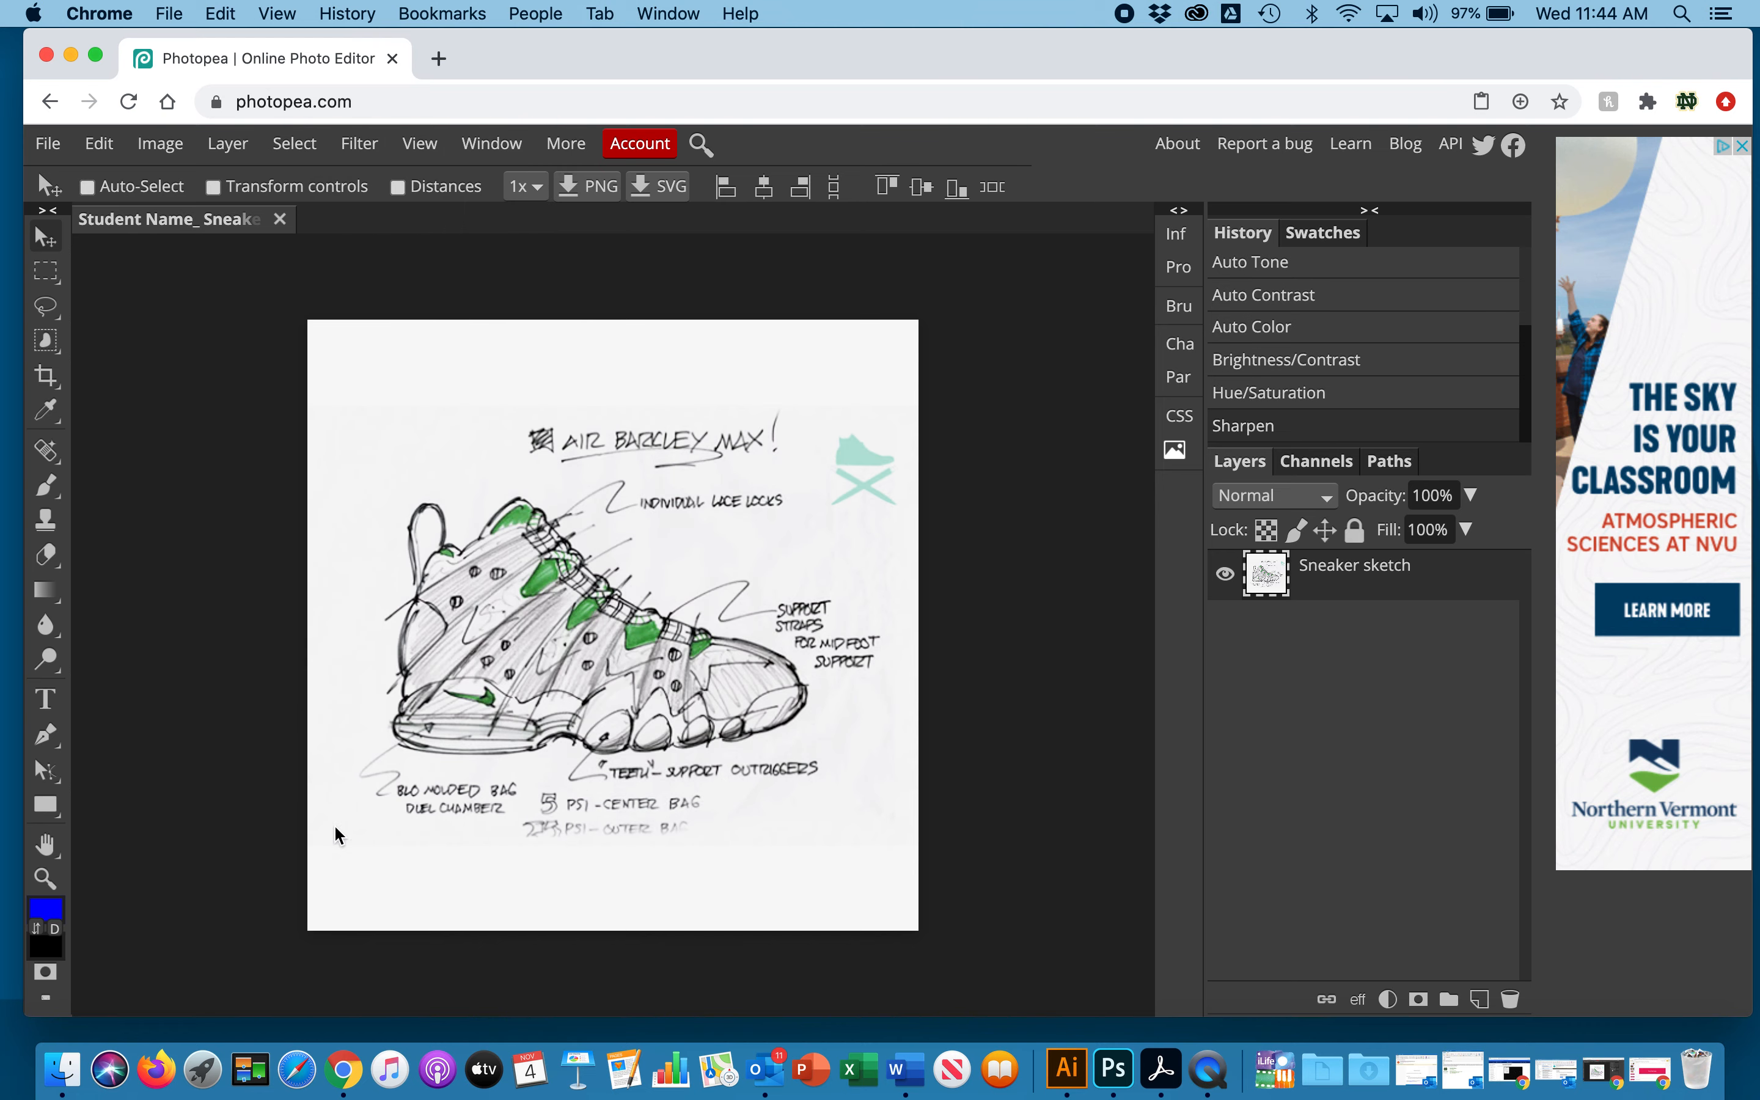
click(355, 145)
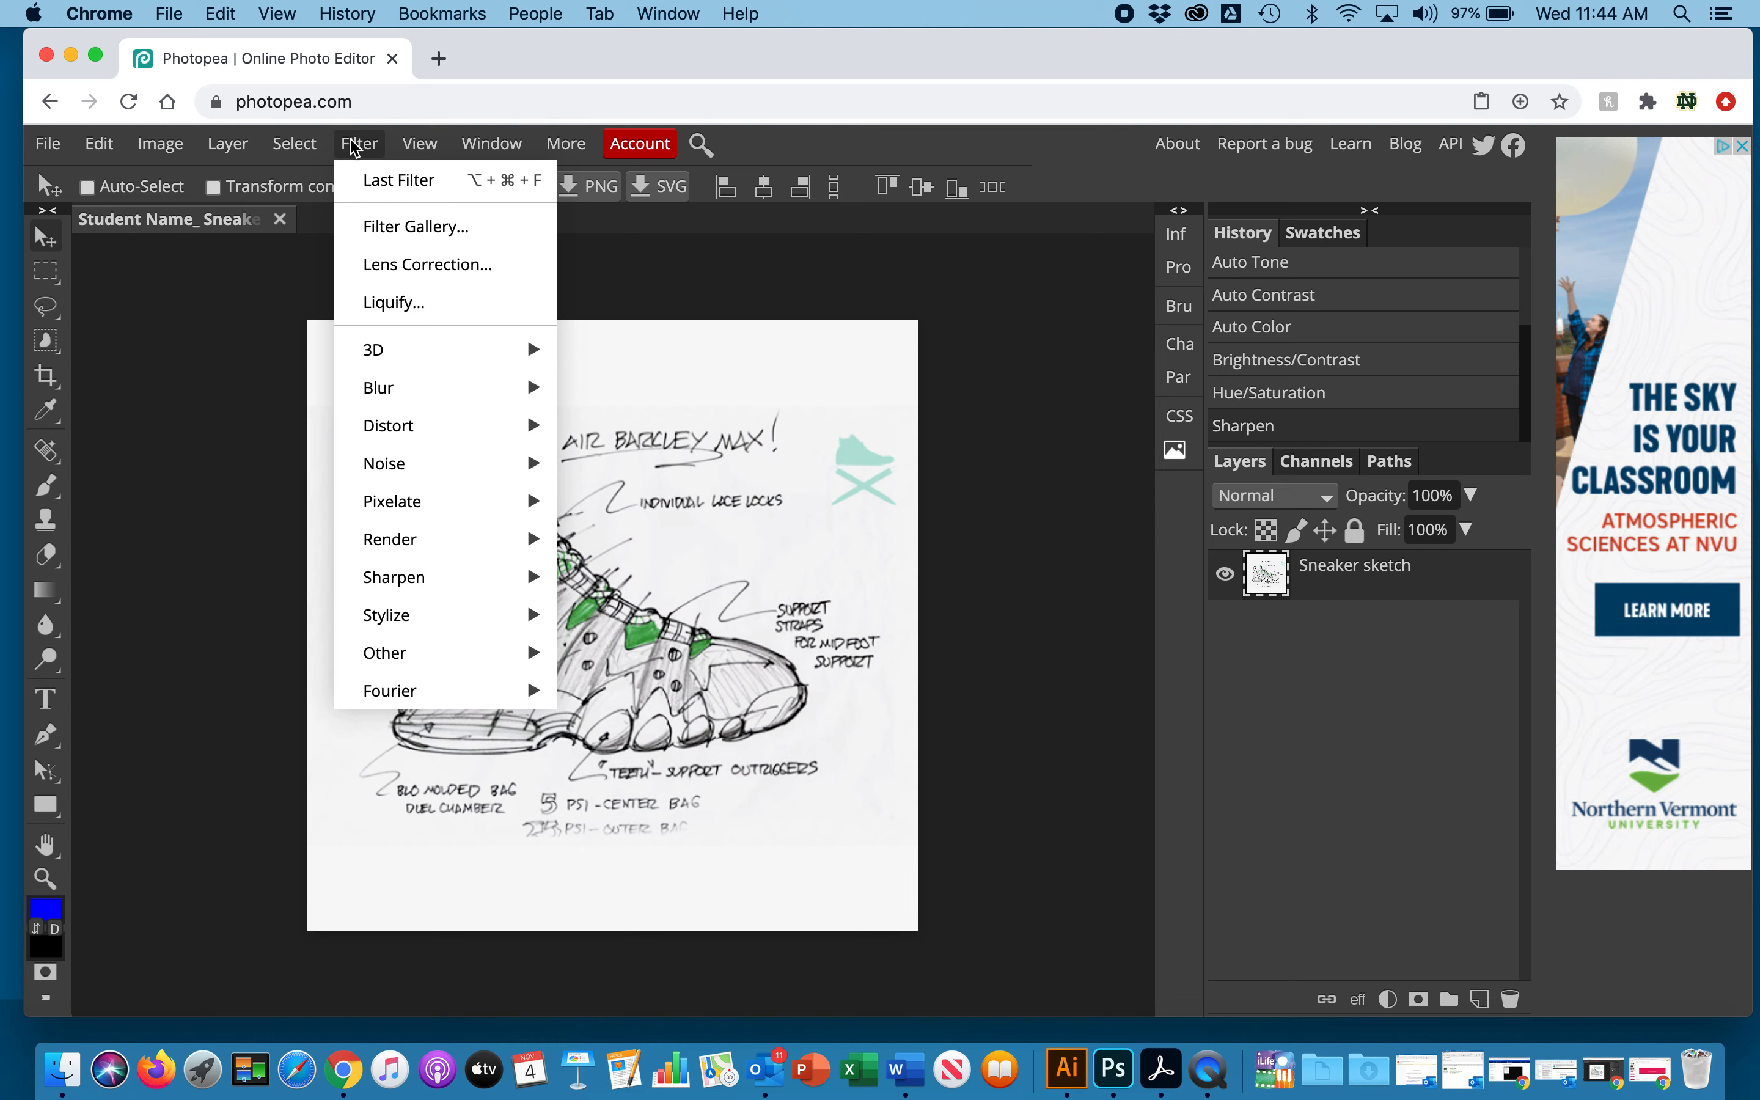
click(251, 348)
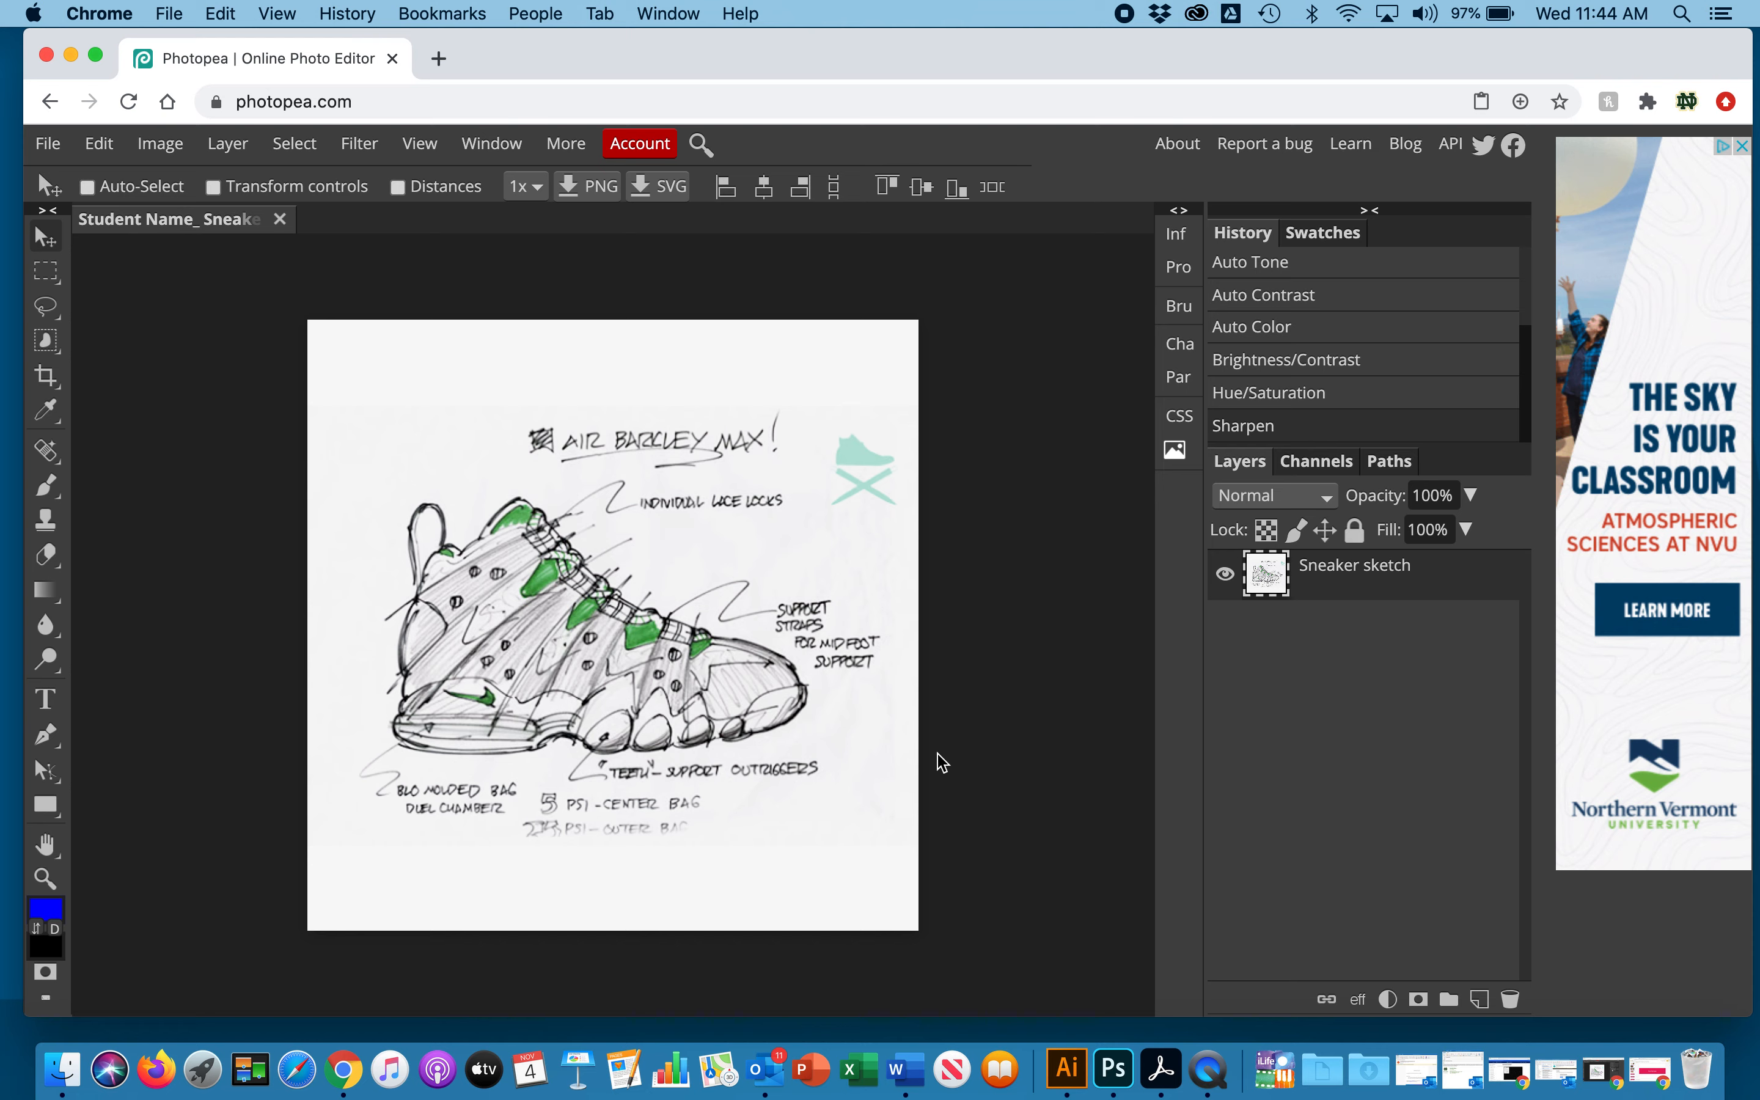
- Export the sketch as a JPG at 100% quality and save it to the Desktop as "Student Name_ Sneaker"
click(53, 149)
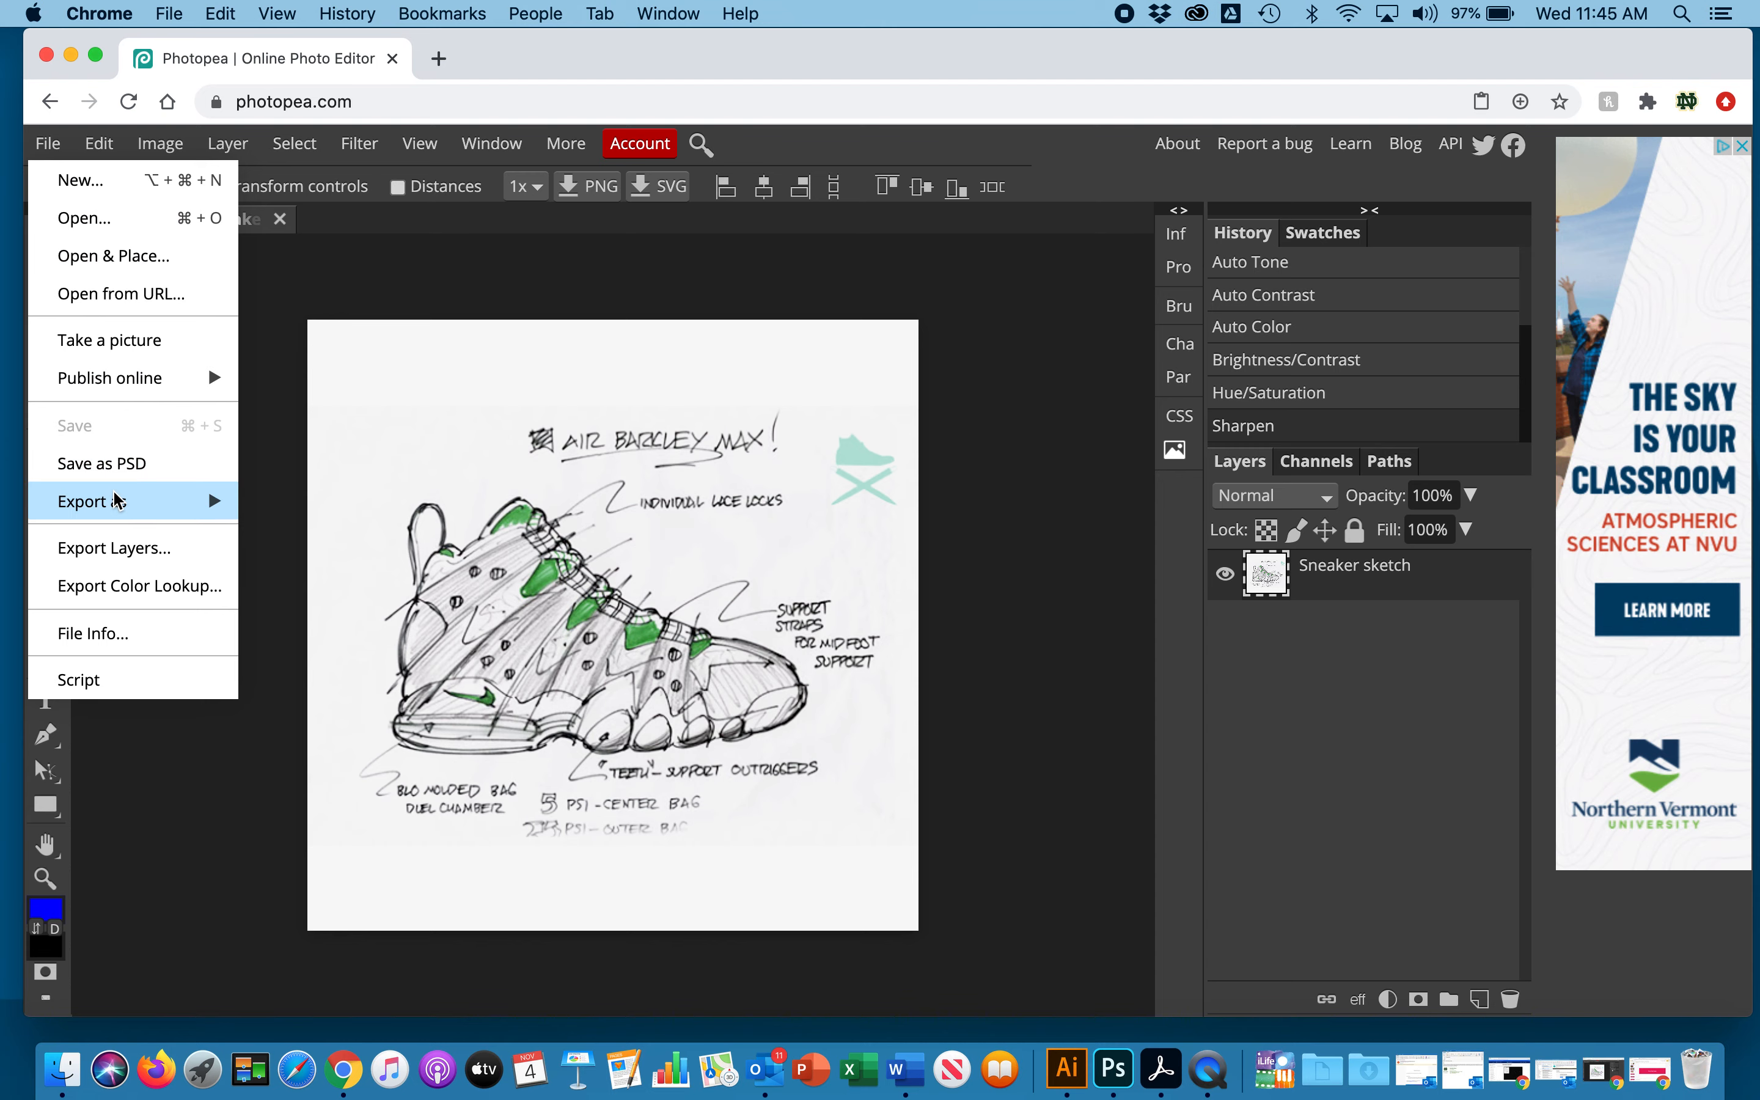
mouse_move(118, 501)
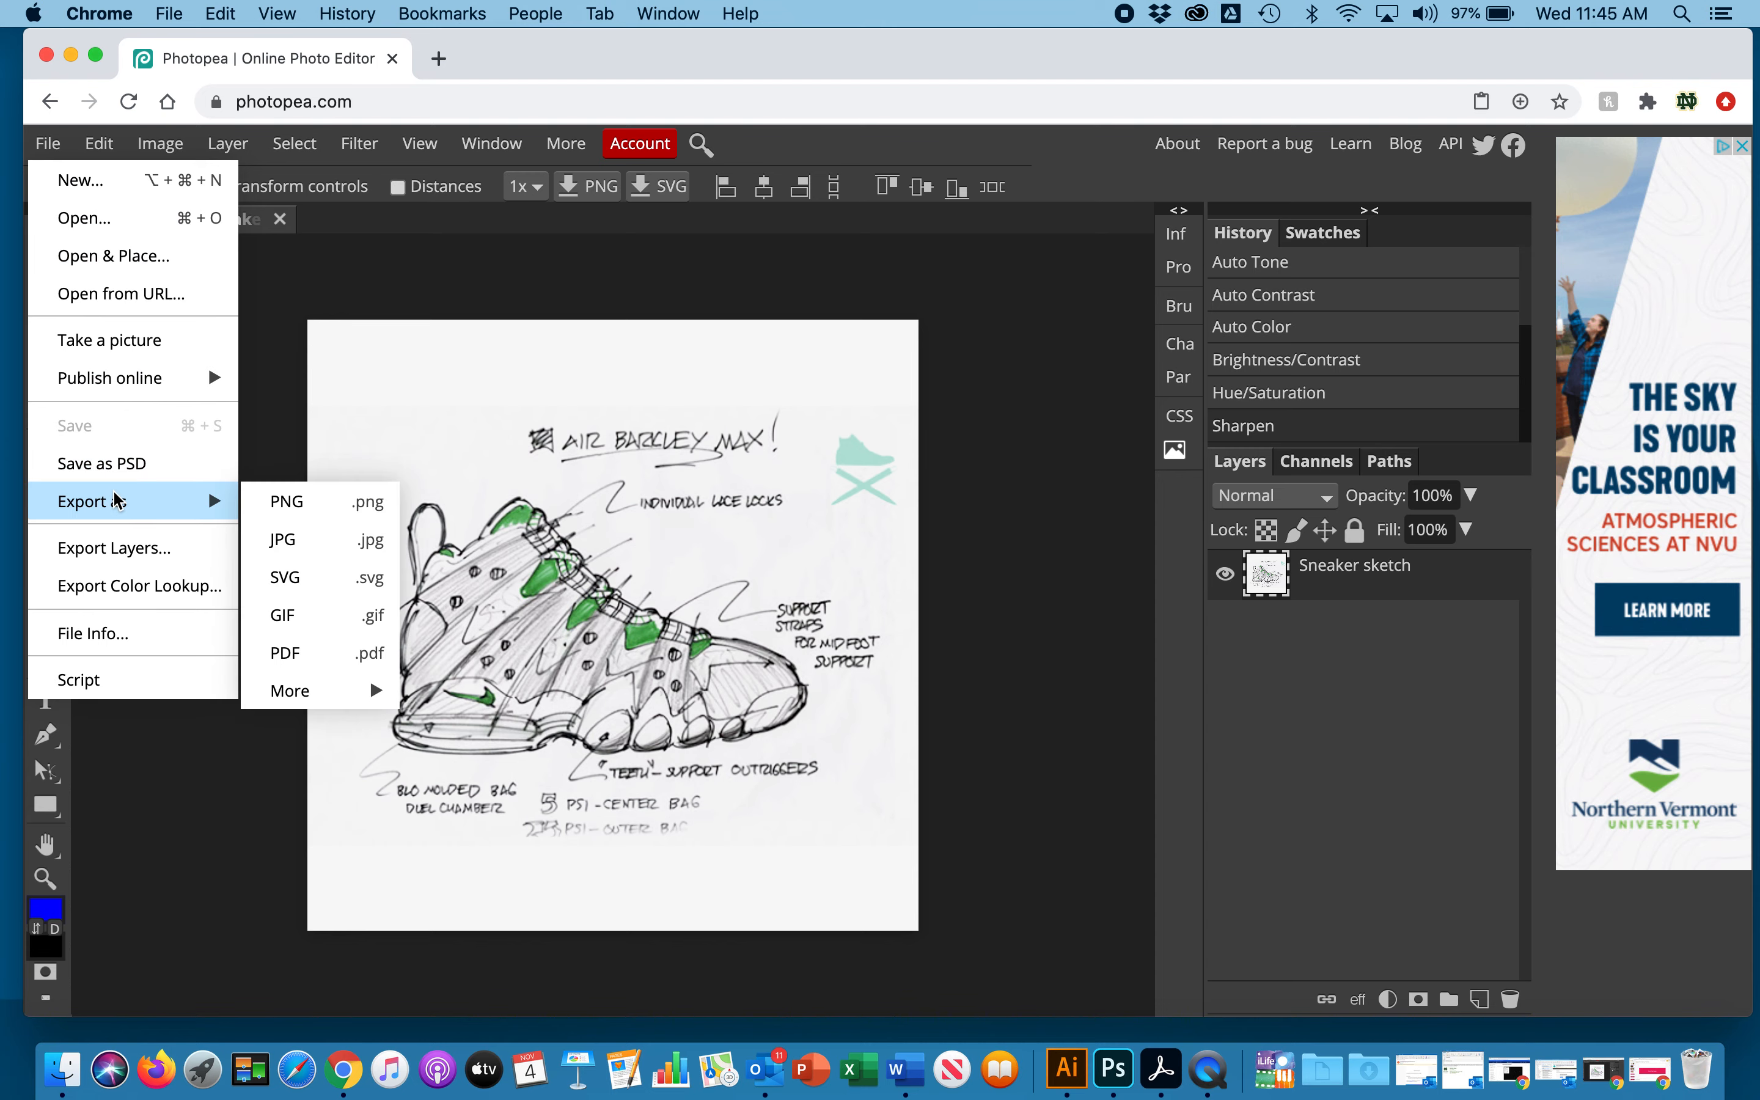
click(281, 542)
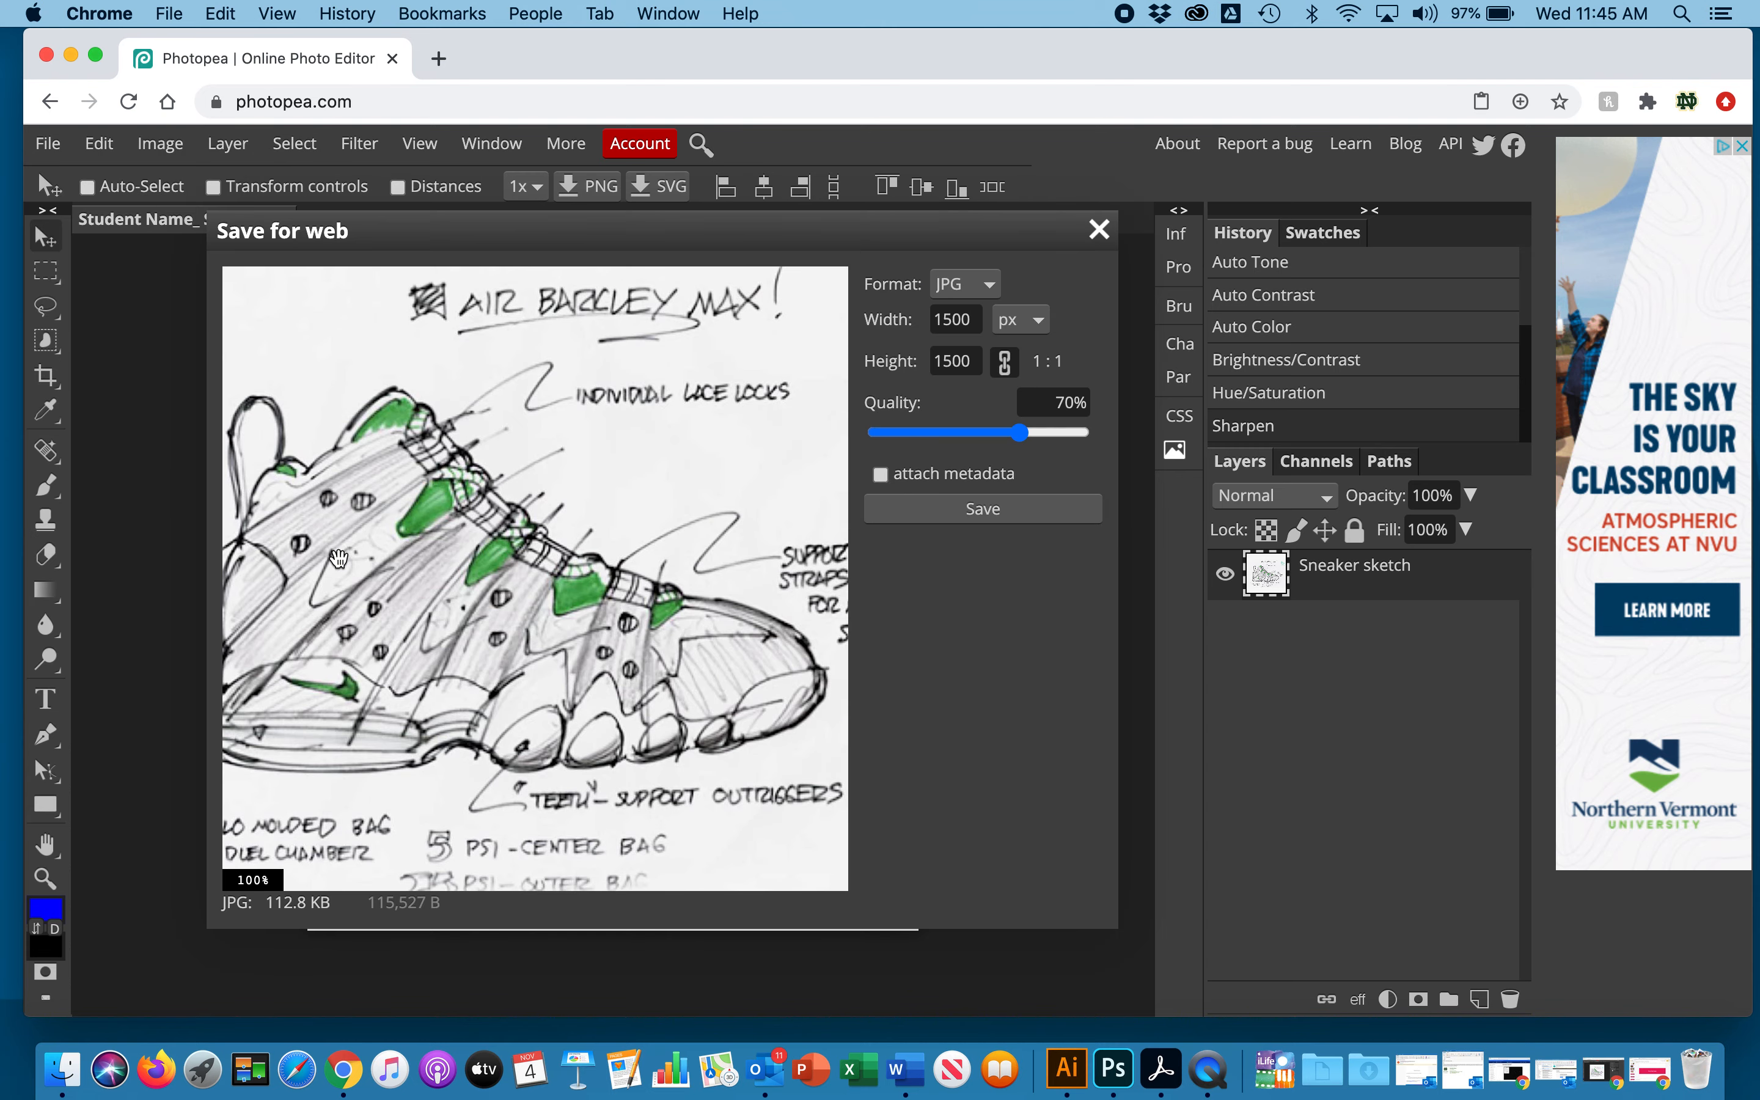
drag(1021, 434, 1124, 438)
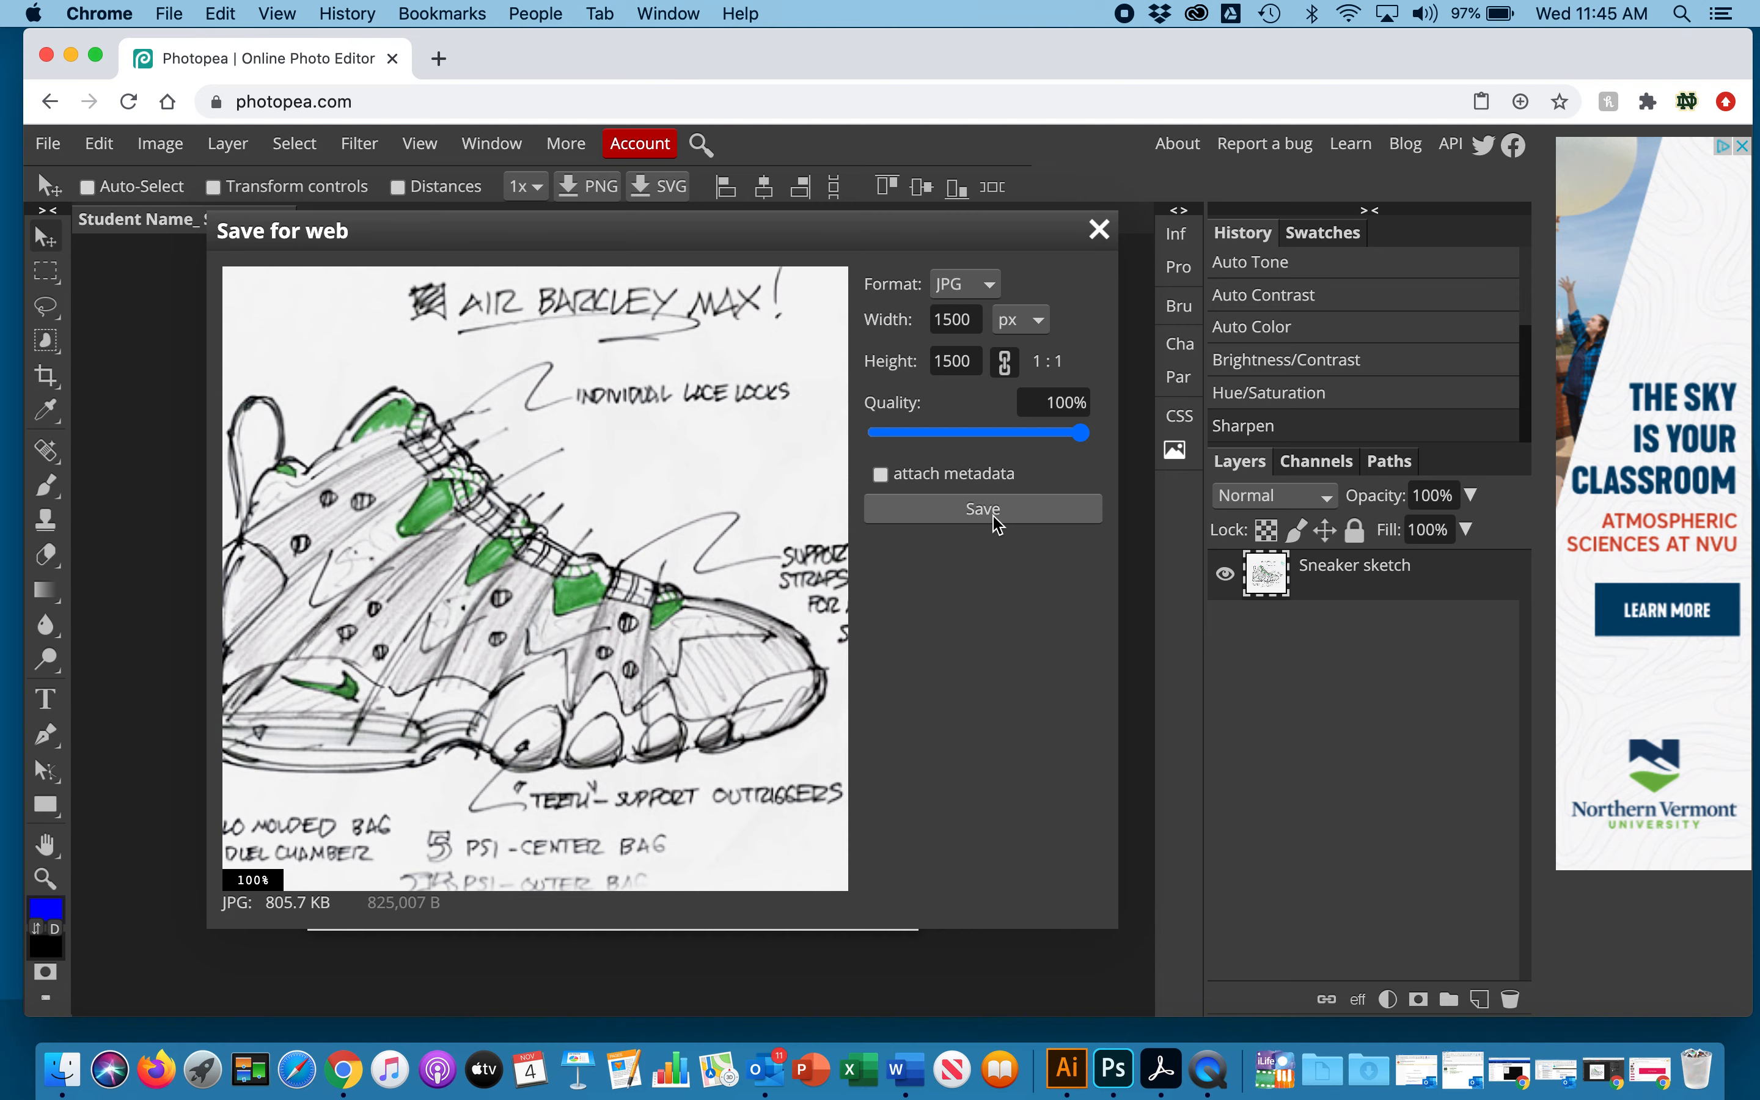
click(1021, 521)
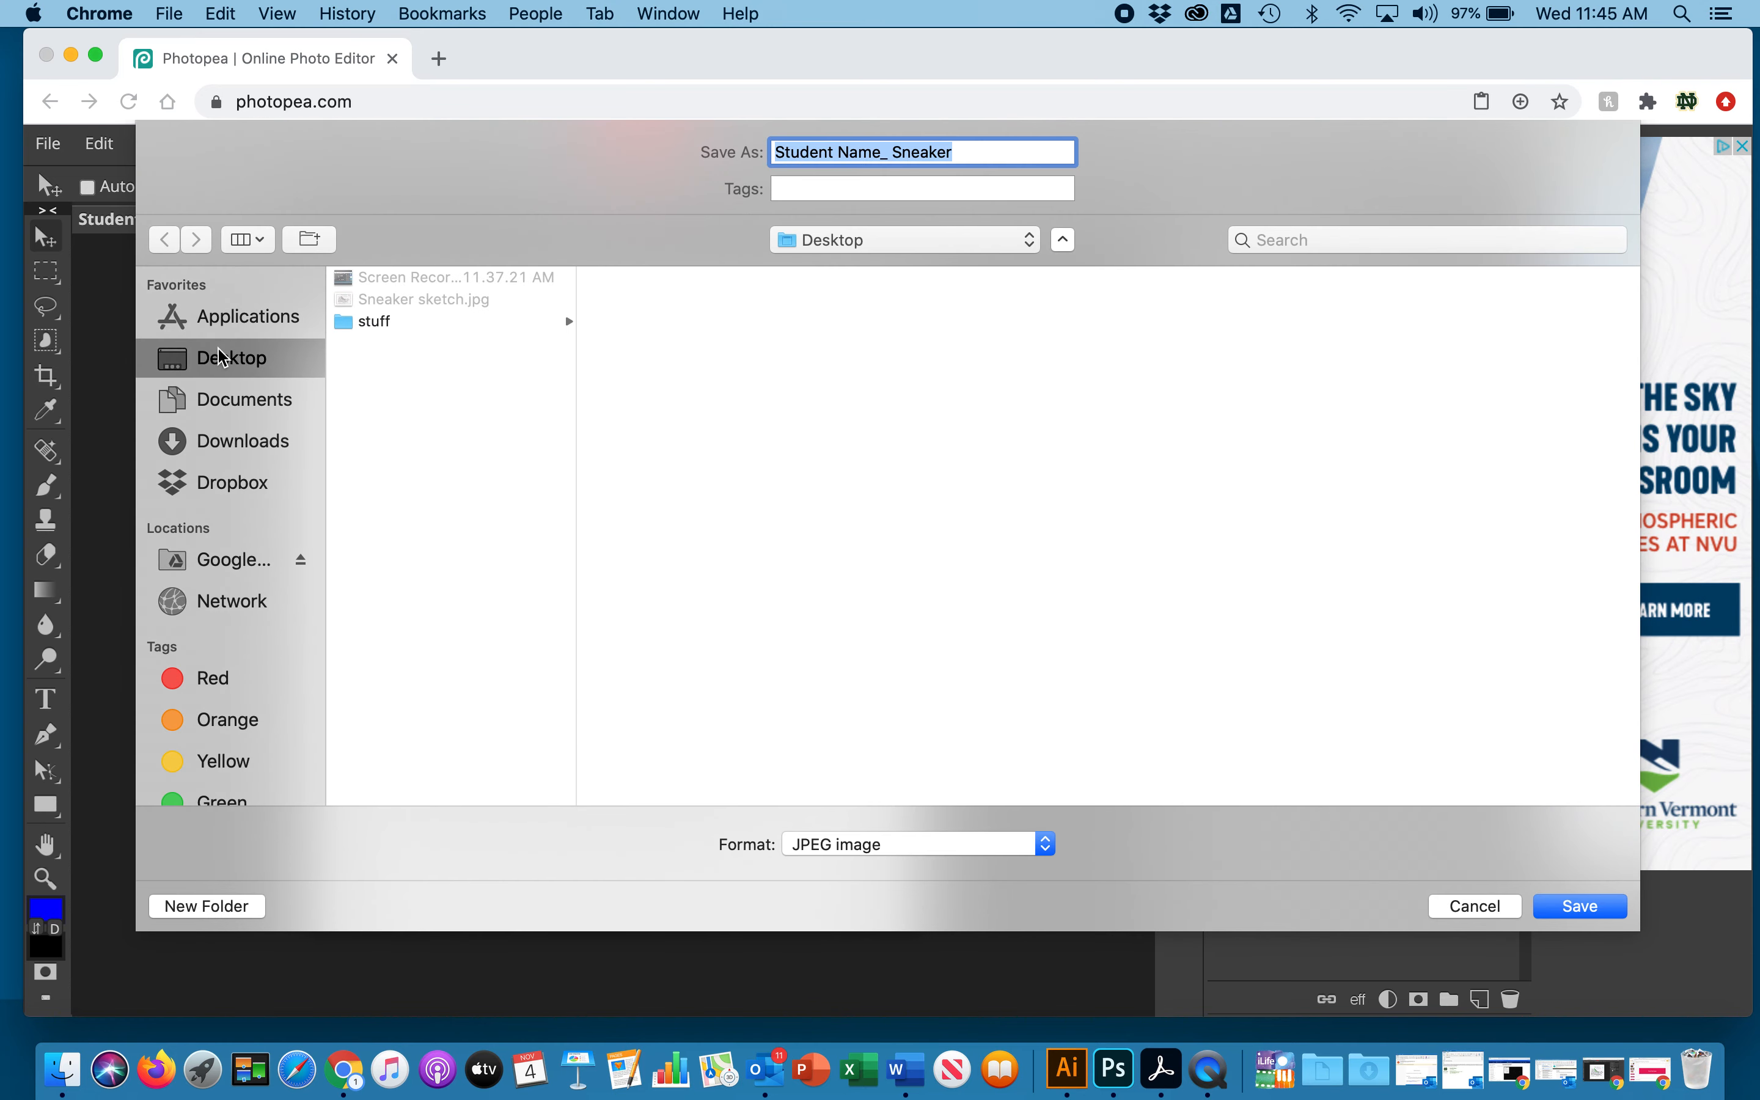
click(1576, 906)
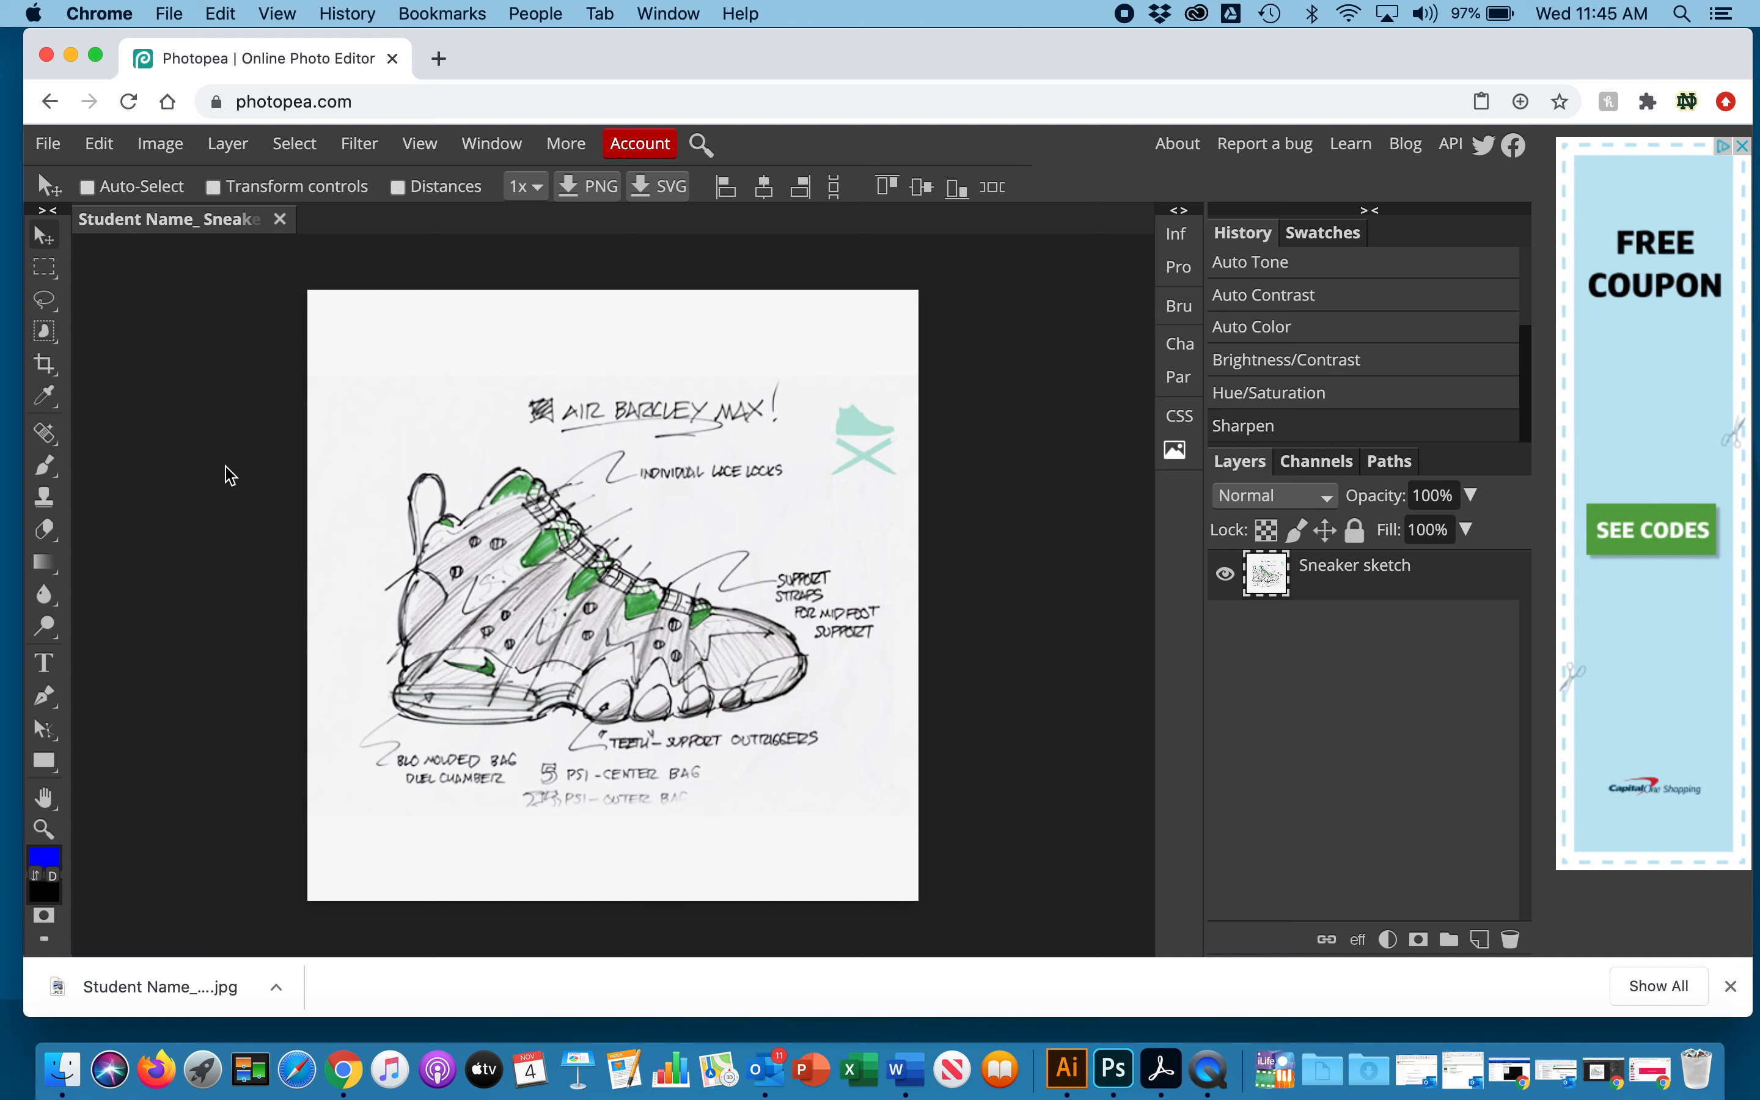
click(164, 145)
mouse_move(209, 190)
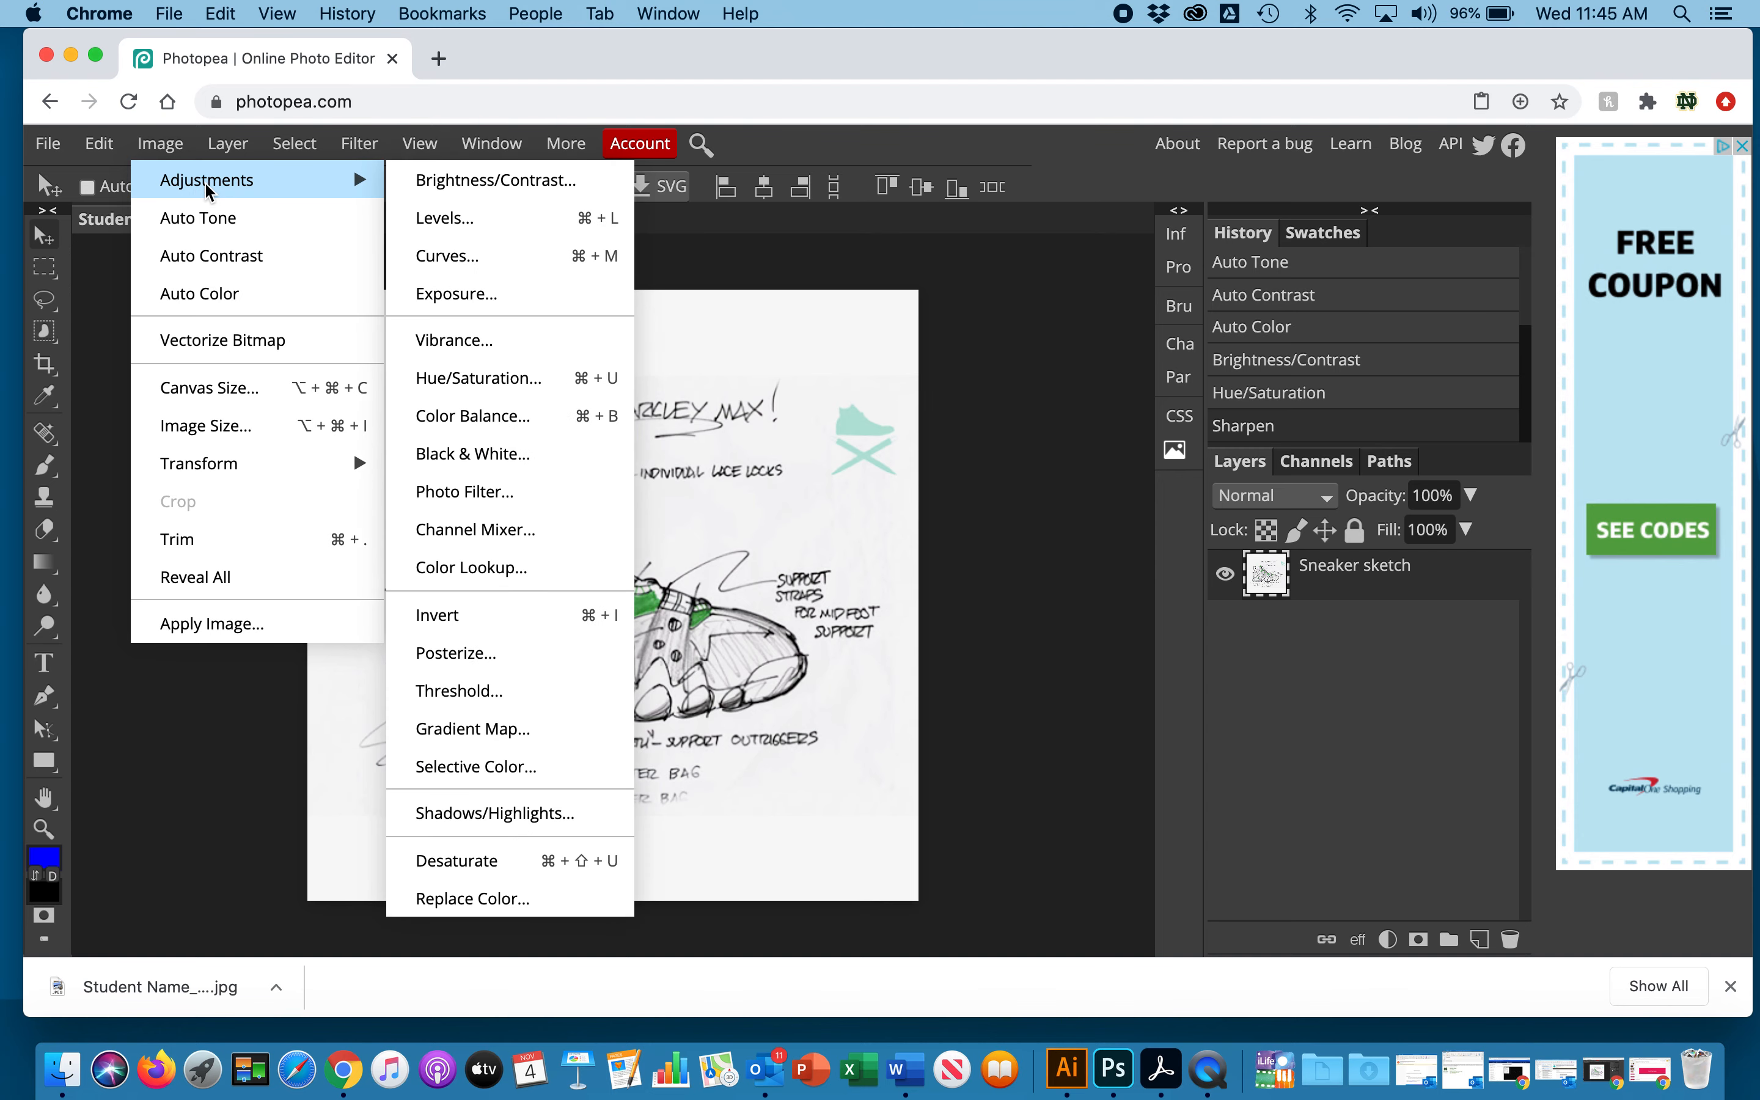
click(106, 347)
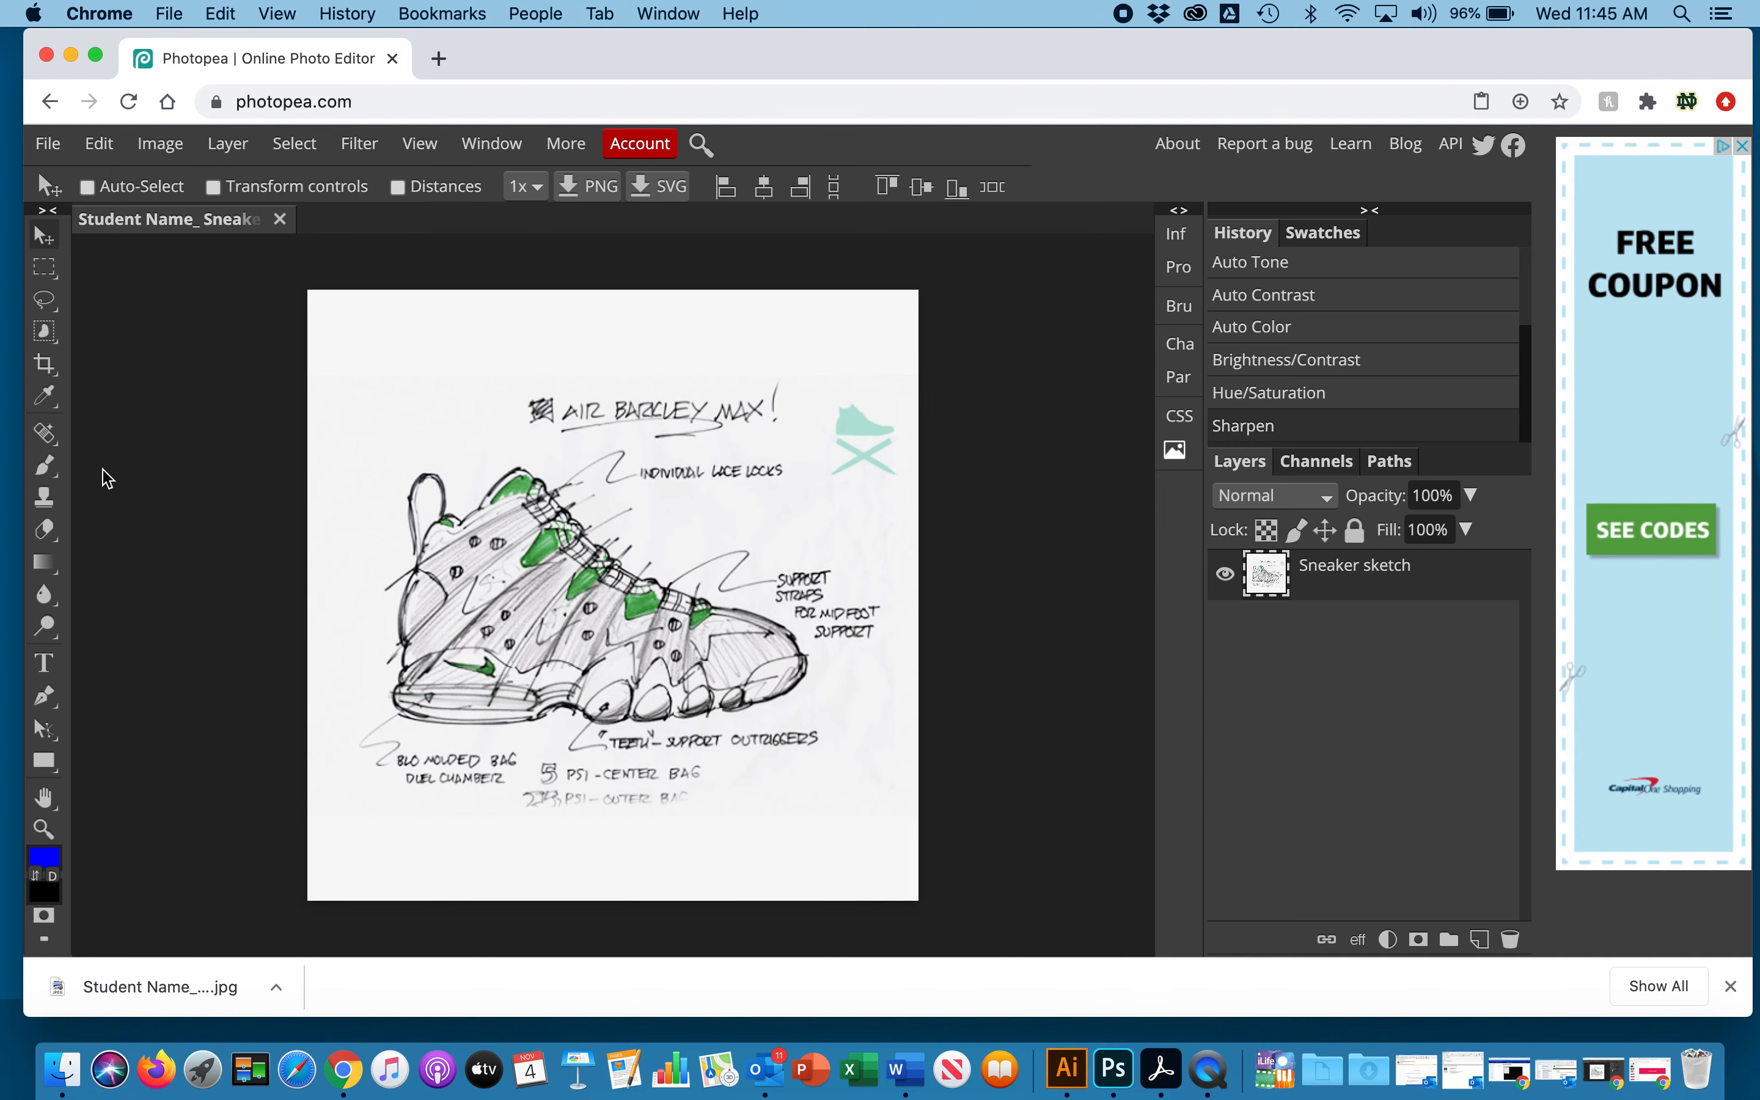